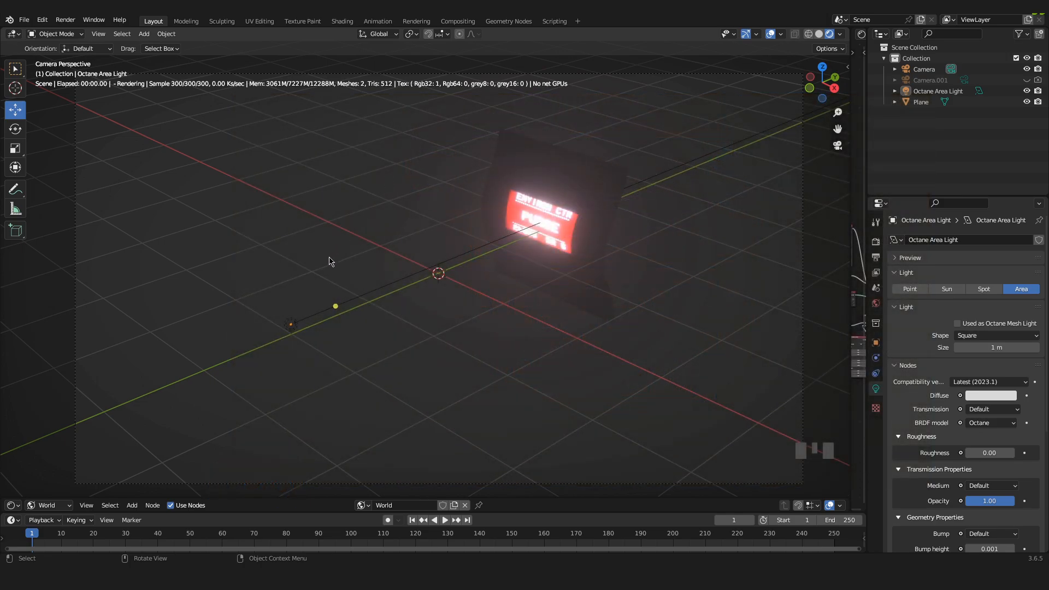
Move the existing area light up and back down along the Z axis to shift its projection on the curved plane.
click(287, 323)
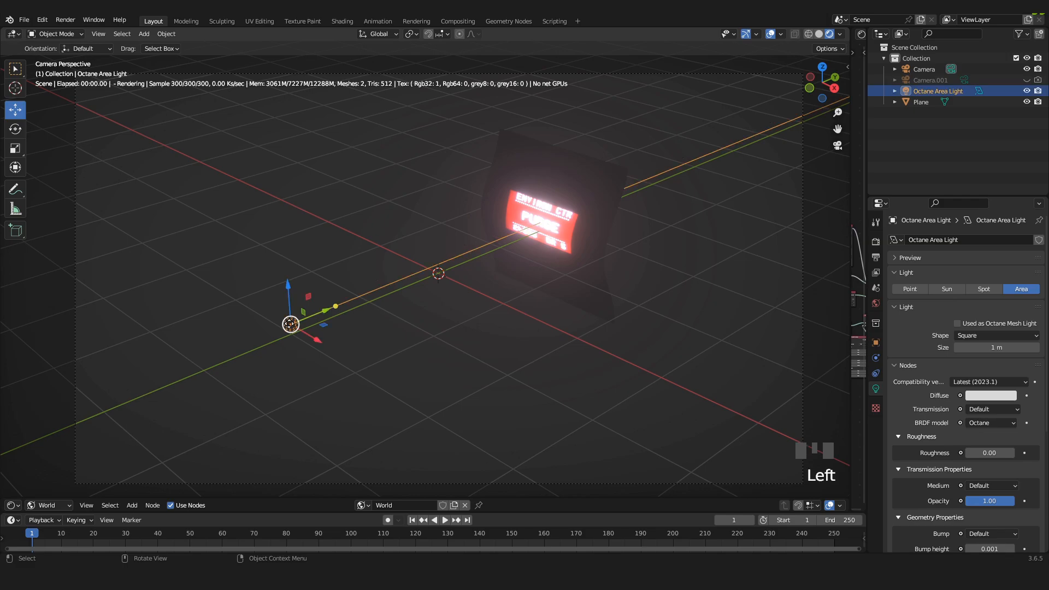
click(517, 174)
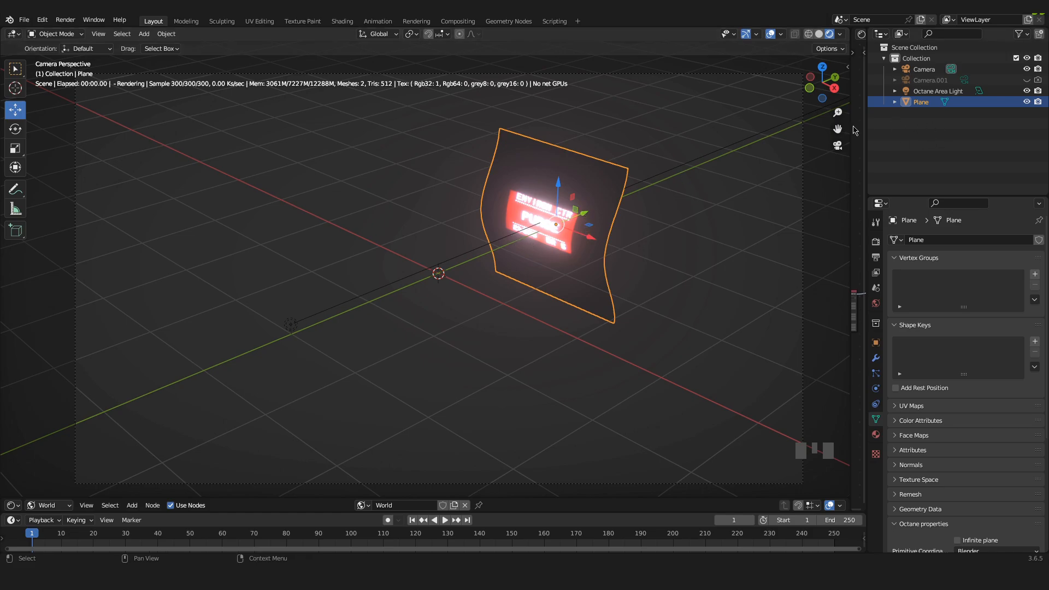
click(290, 325)
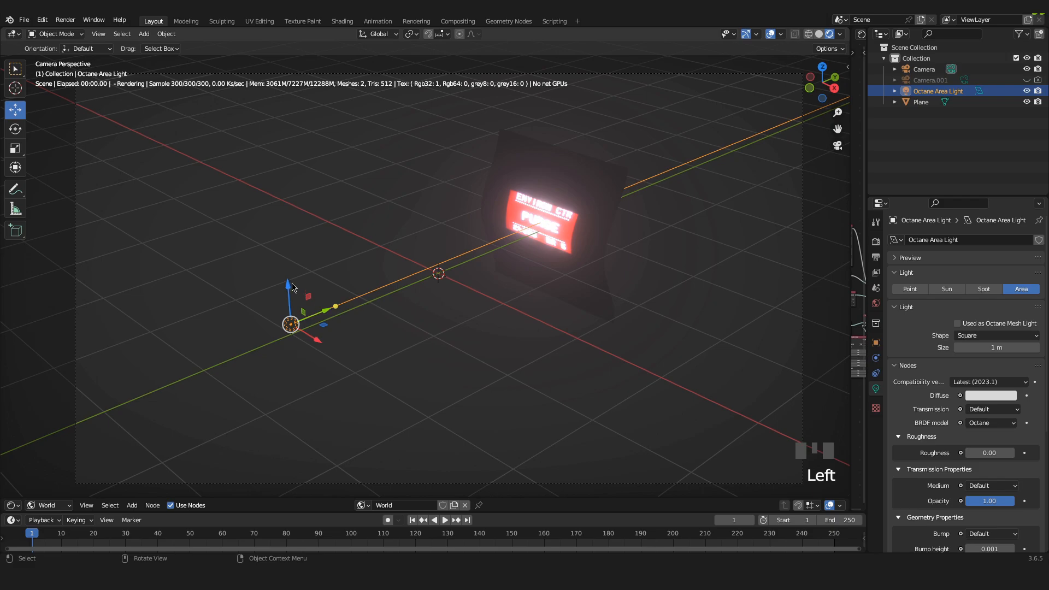
mouse_move(288, 293)
mouse_down()
mouse_move(289, 263)
mouse_move(289, 294)
mouse_up()
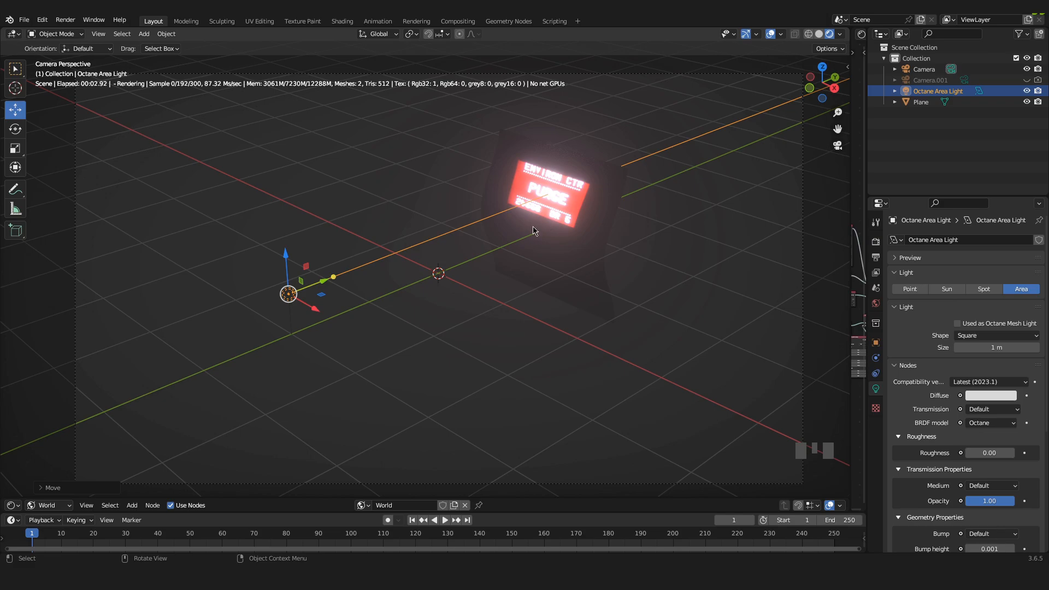
drag(288, 257, 300, 297)
Reposition the projecting area light vertically several more times to compare how its image falls on the curved plane.
middle_drag(512, 295, 461, 293)
scroll(475, 300, up, 6)
scroll(449, 277, down, 3)
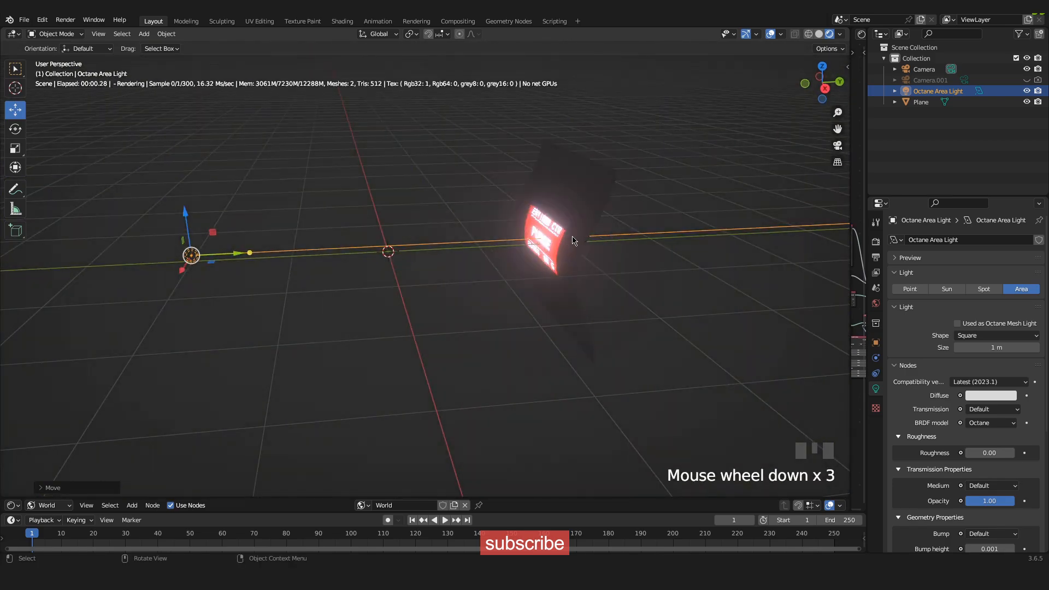
click(576, 232)
click(593, 211)
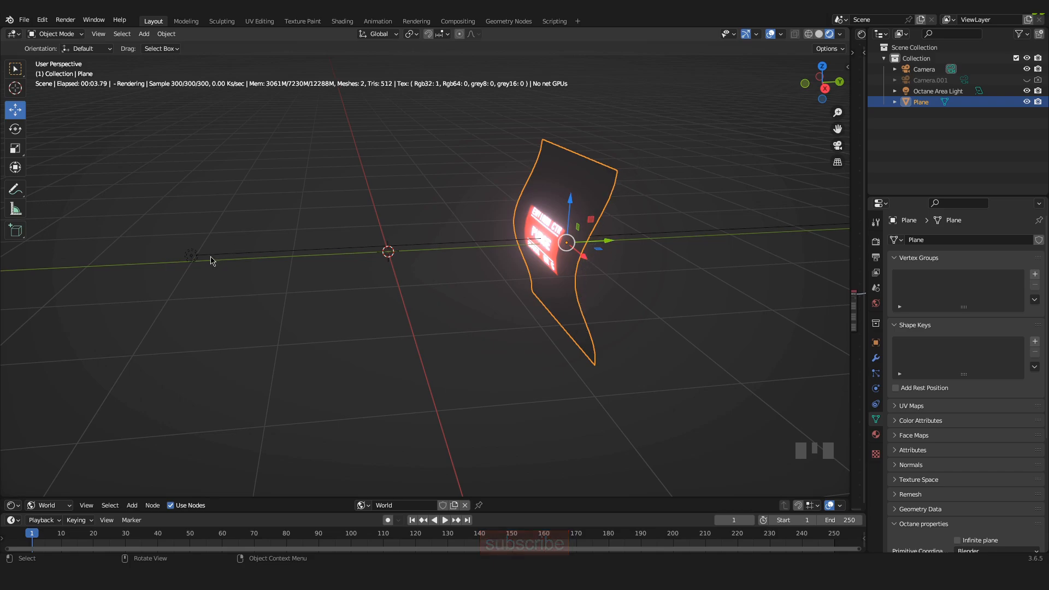
click(192, 256)
drag(187, 220, 239, 240)
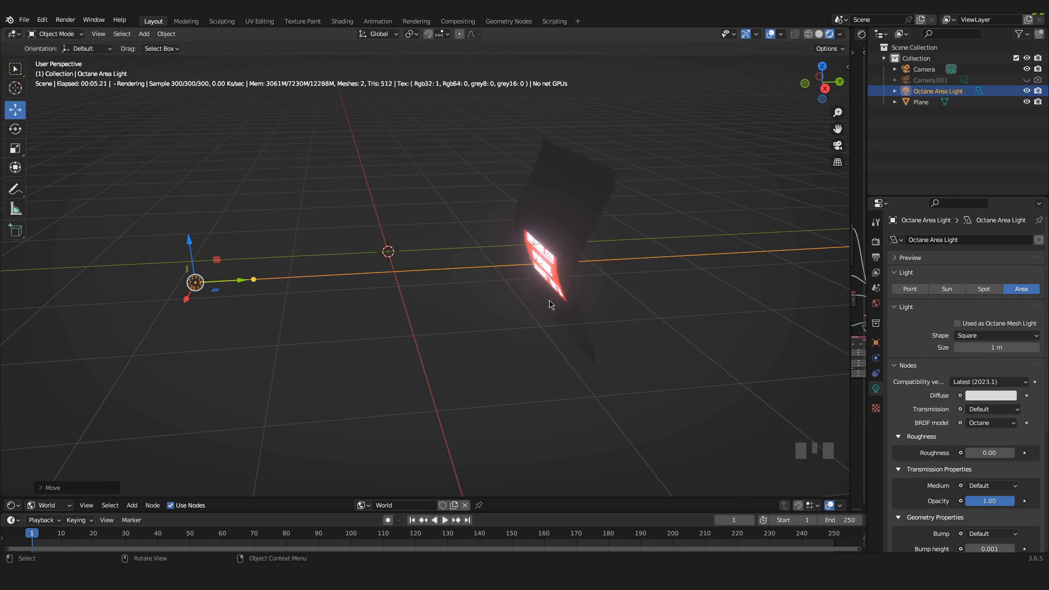
drag(192, 241, 193, 220)
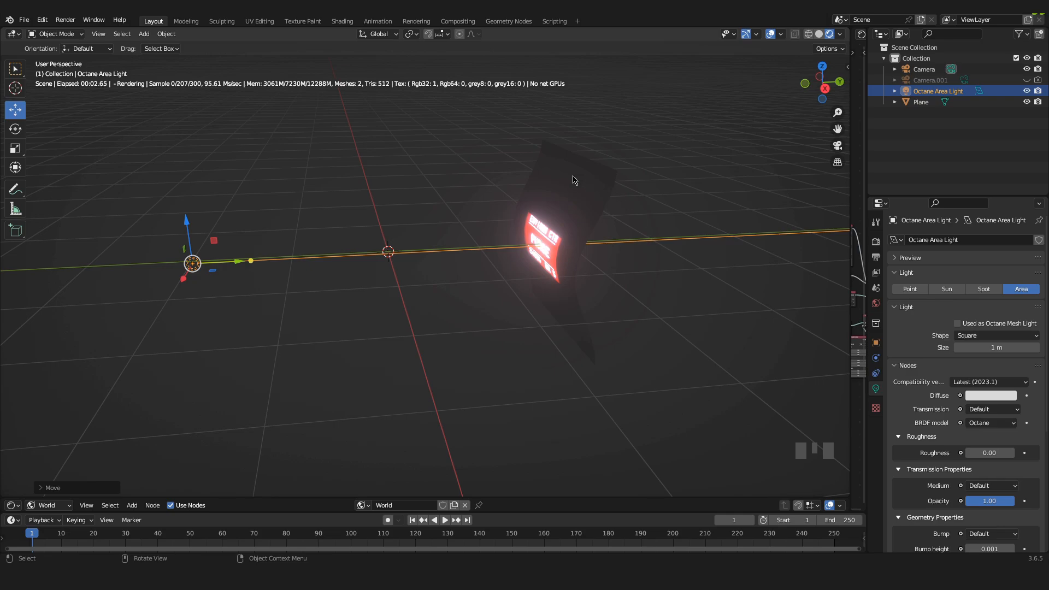
key(KP_0)
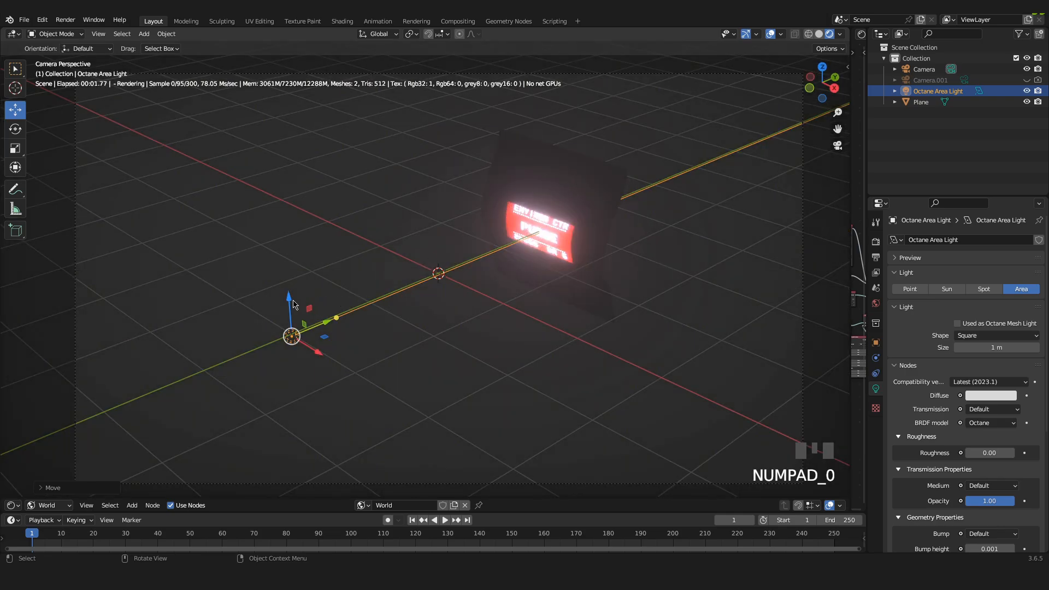
drag(290, 301, 291, 297)
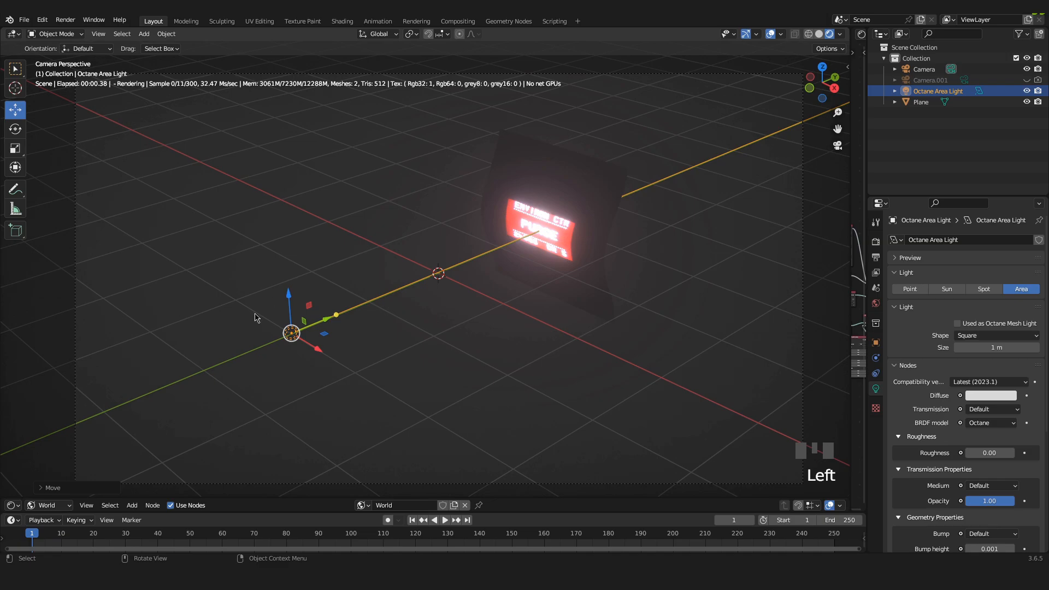
Delete the existing area light and add a new Octane Area Light to the scene.
click(291, 334)
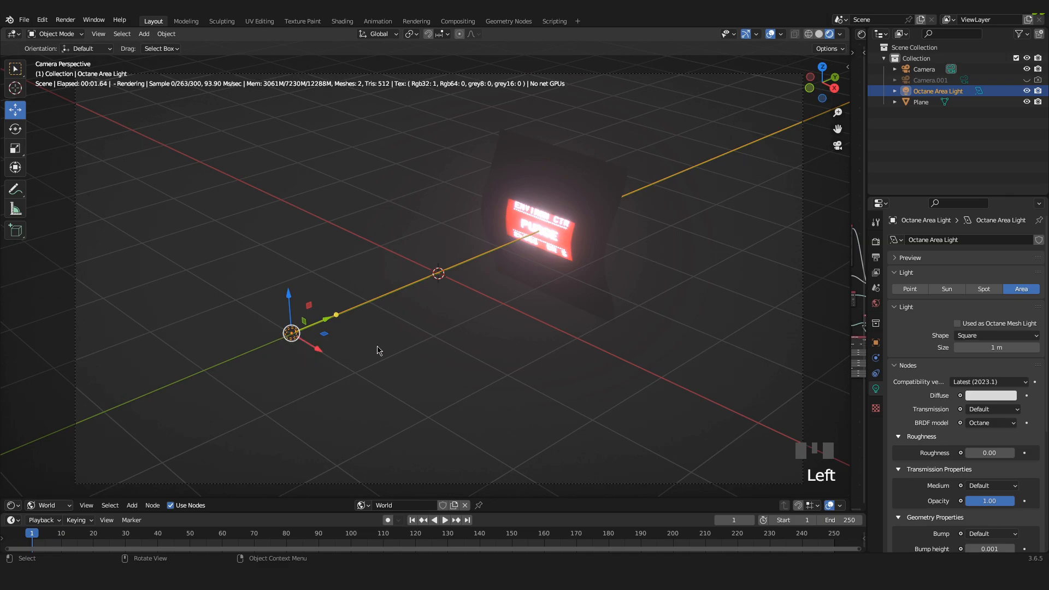
key(Delete)
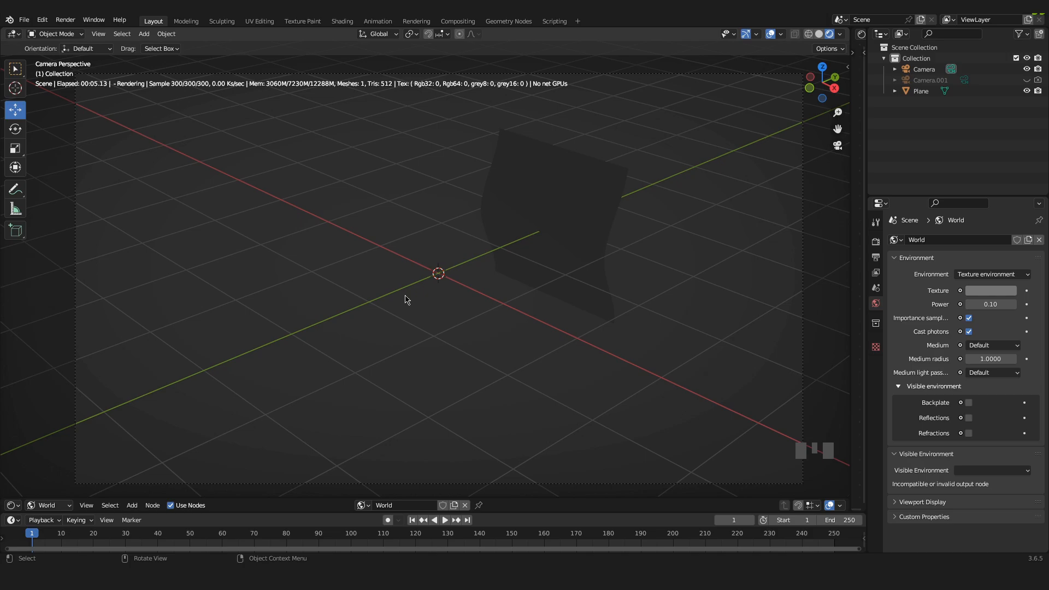
key(shift+a)
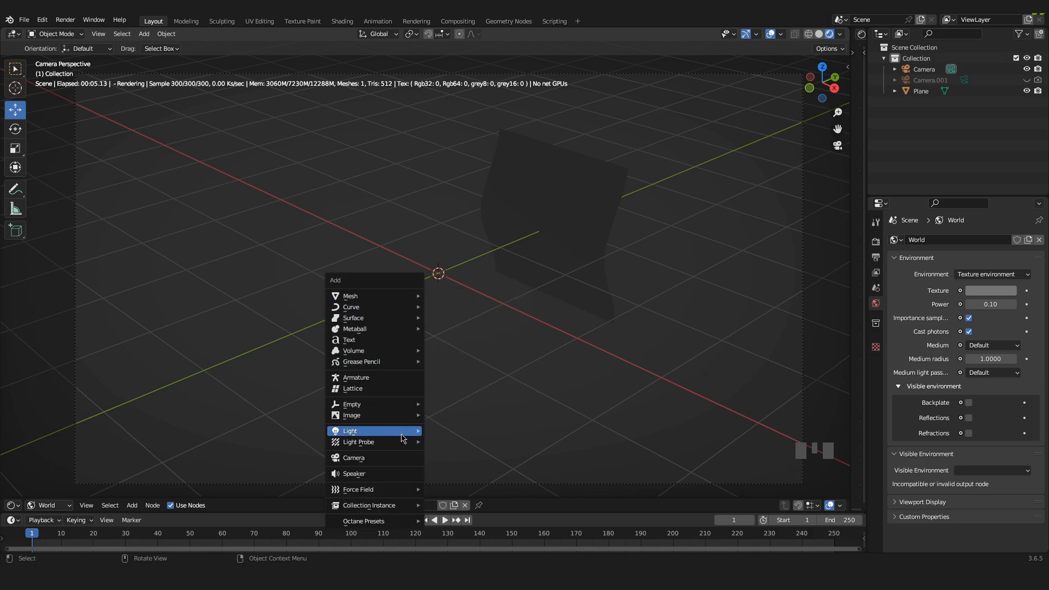
mouse_move(402, 437)
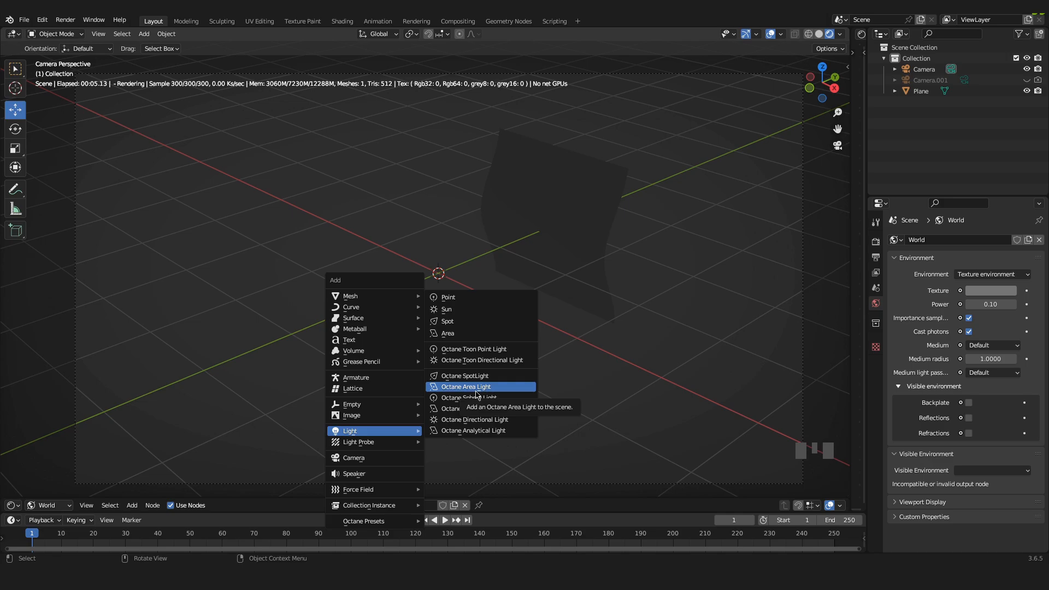
click(479, 387)
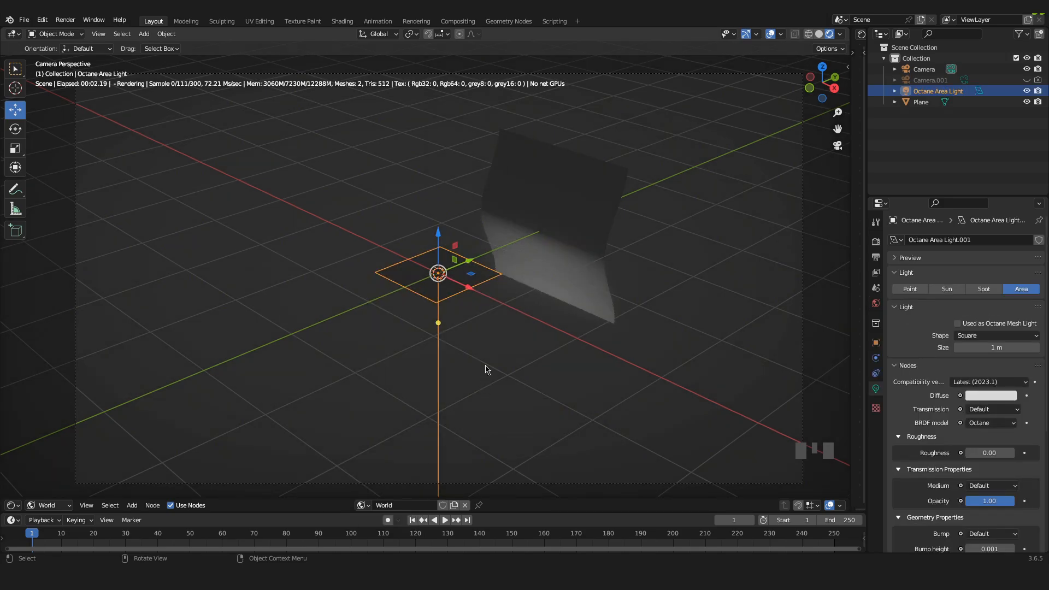
Rotate the new area light about the X axis so that it faces the curved plane.
click(21, 137)
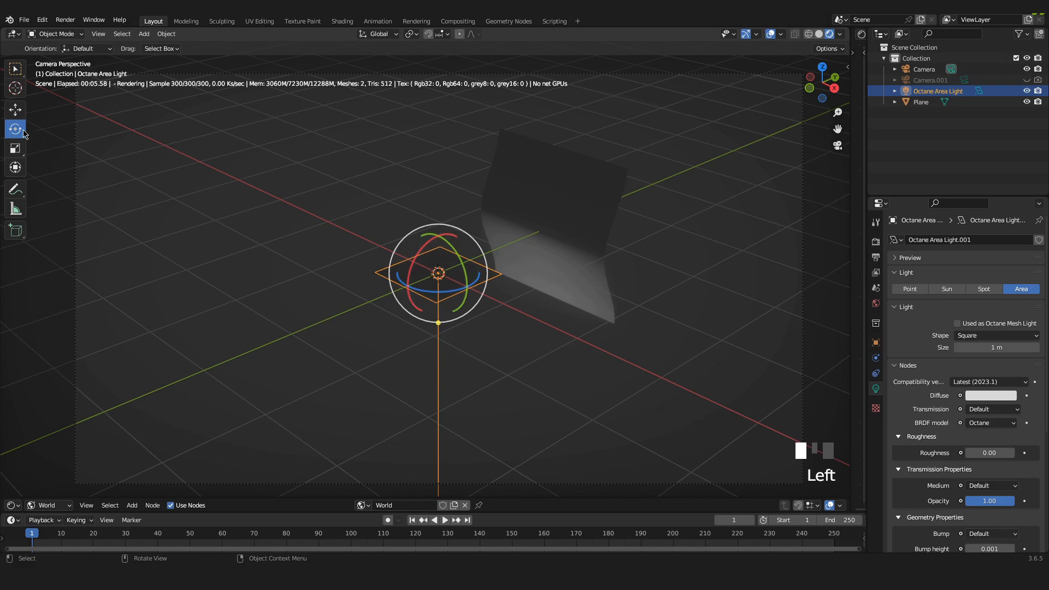
drag(416, 255, 582, 188)
mouse_move(418, 254)
ctrl+mouse_down()
mouse_move(371, 300)
mouse_move(417, 257)
ctrl+mouse_up()
click(565, 333)
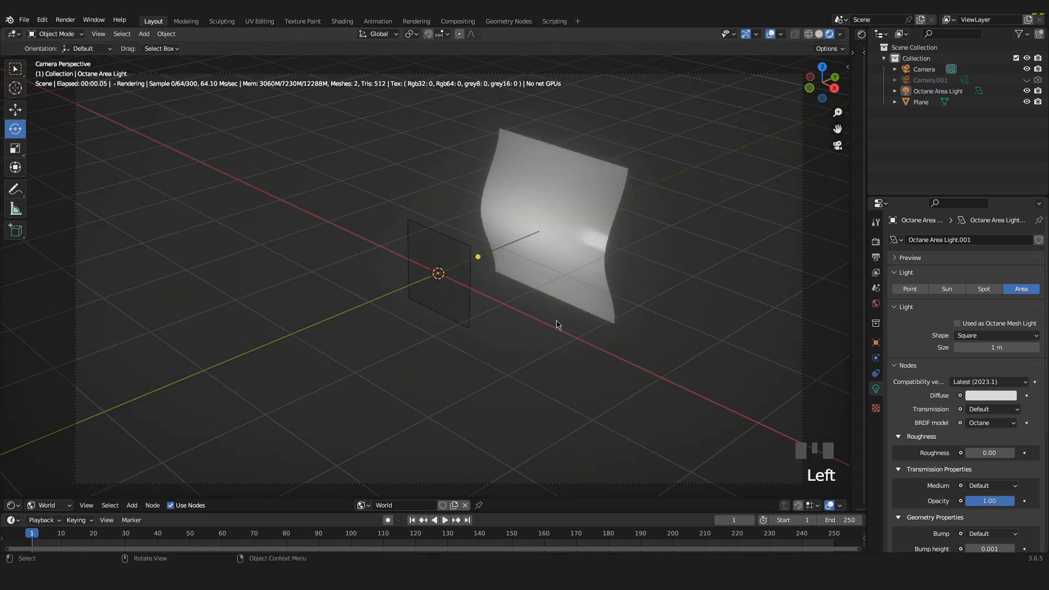
Move the area light along the Y axis, away from the curved plane and past the world origin.
click(451, 278)
click(15, 110)
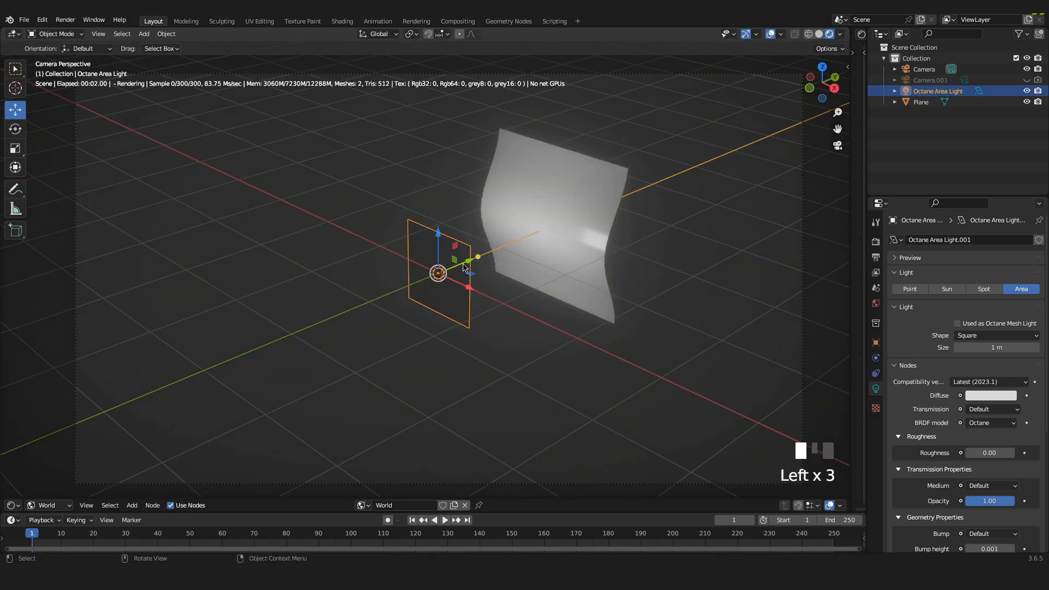
drag(462, 264, 323, 334)
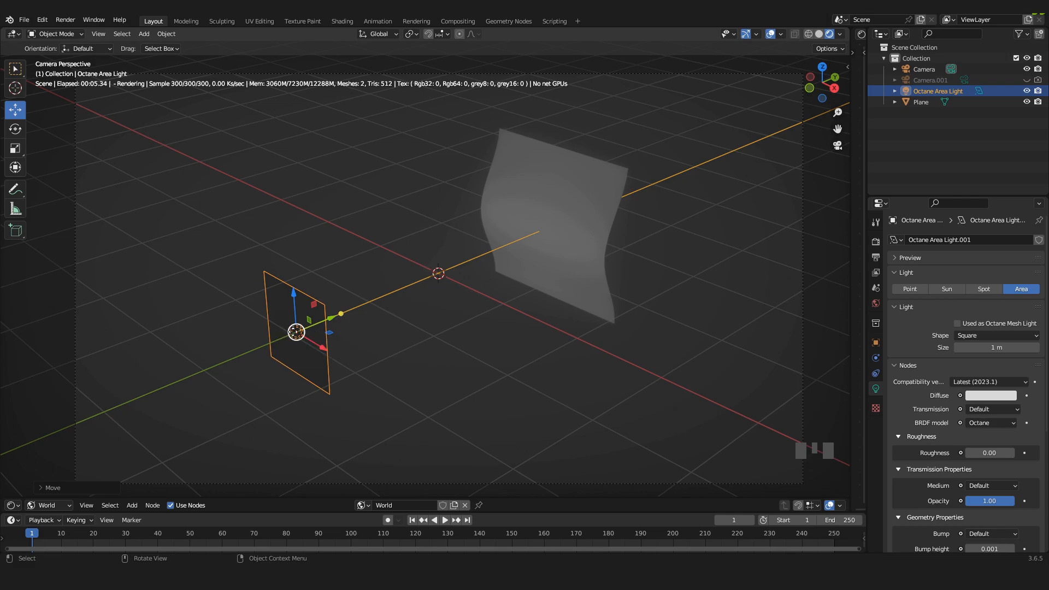
Enlarge the Shader Editor beside the viewport and bring the area light's nodes into view.
click(295, 332)
drag(850, 210, 416, 251)
scroll(407, 251, up, 2)
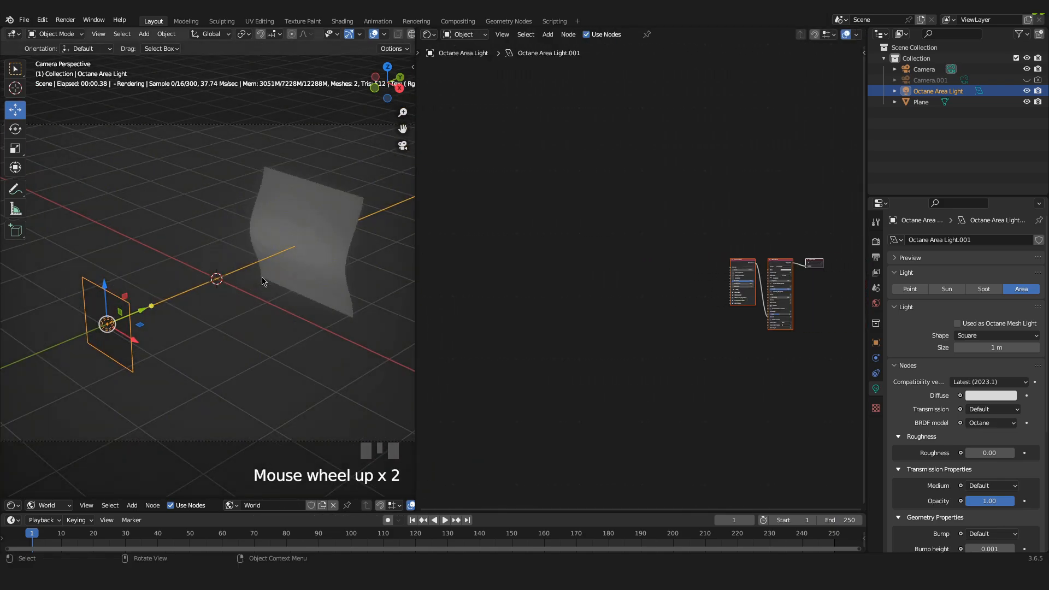
middle_drag(746, 236, 678, 232)
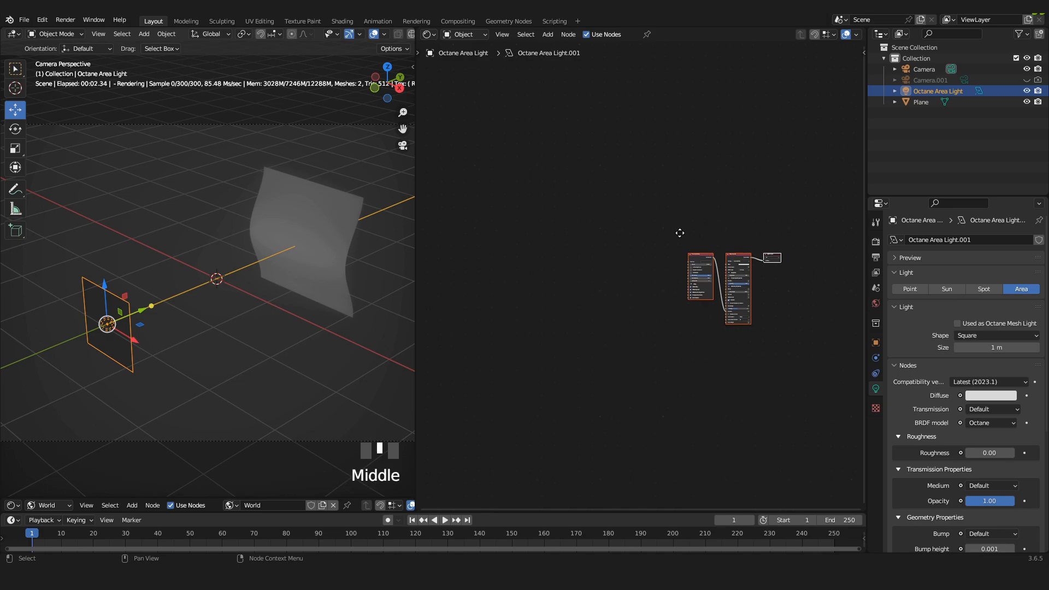
scroll(579, 229, up, 11)
middle_drag(578, 225, 604, 223)
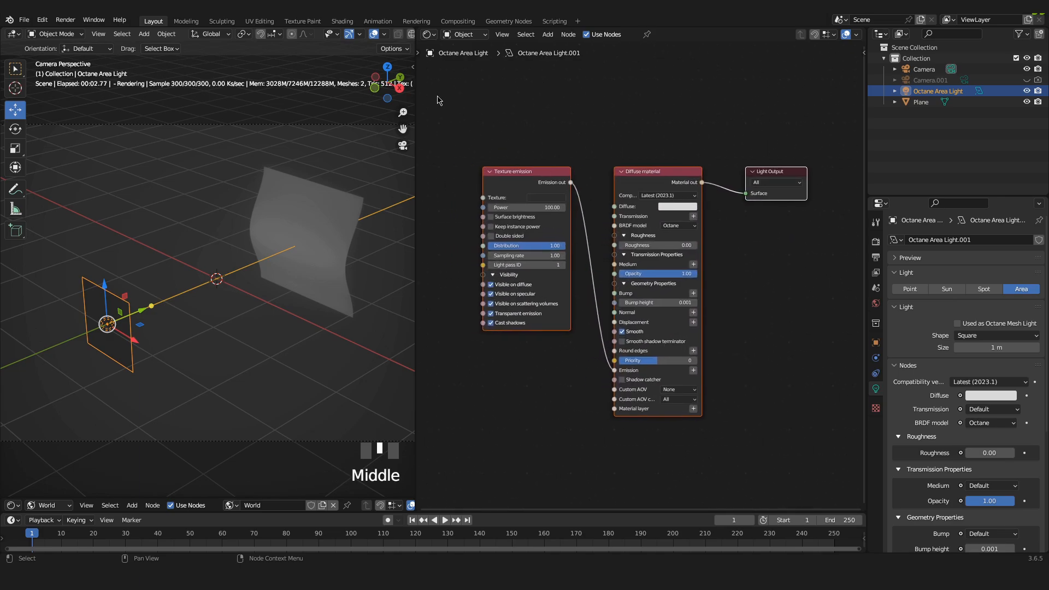
Set the node area to Shader Editor with the Object shader type and leave all nodes of the area light deselected.
click(433, 40)
click(471, 163)
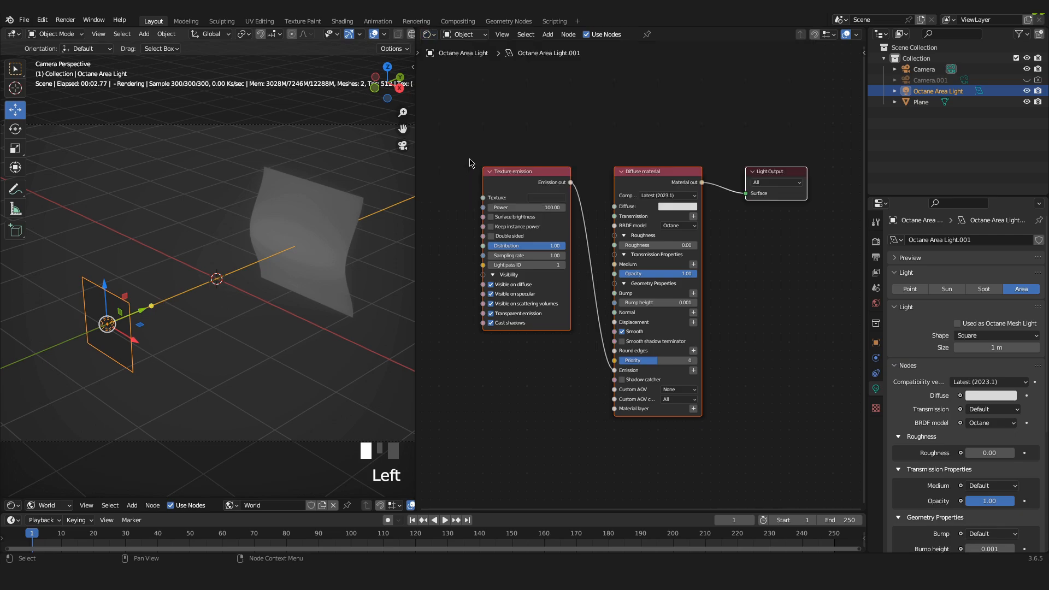
click(465, 35)
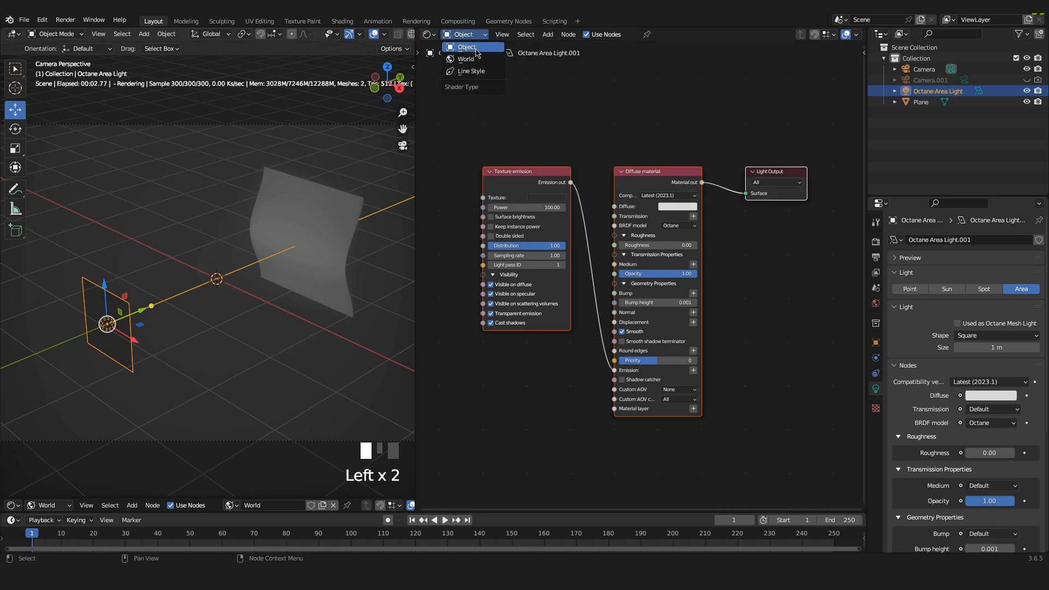
click(467, 47)
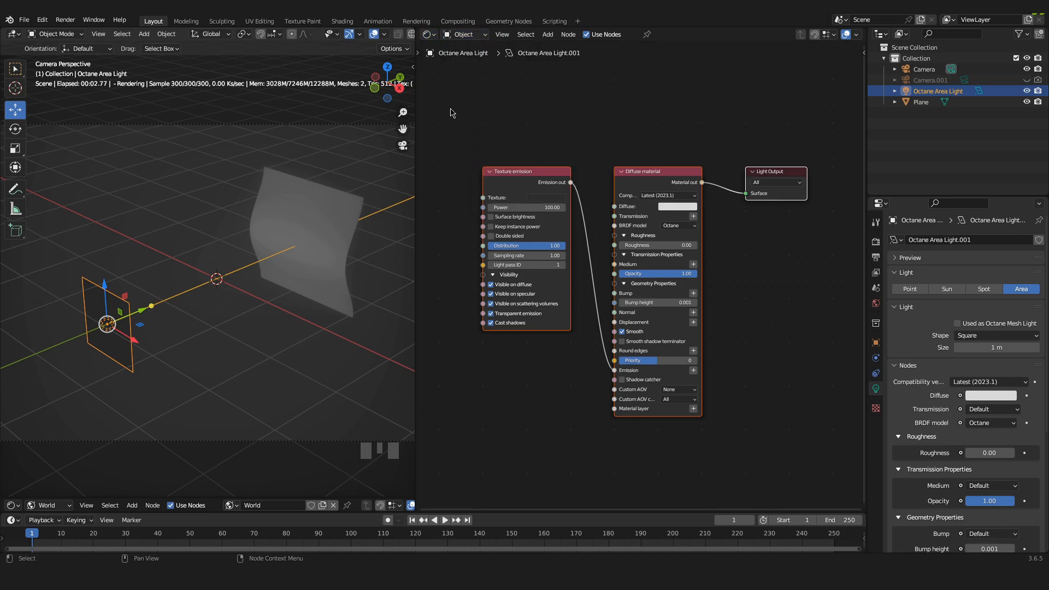
drag(448, 109, 823, 424)
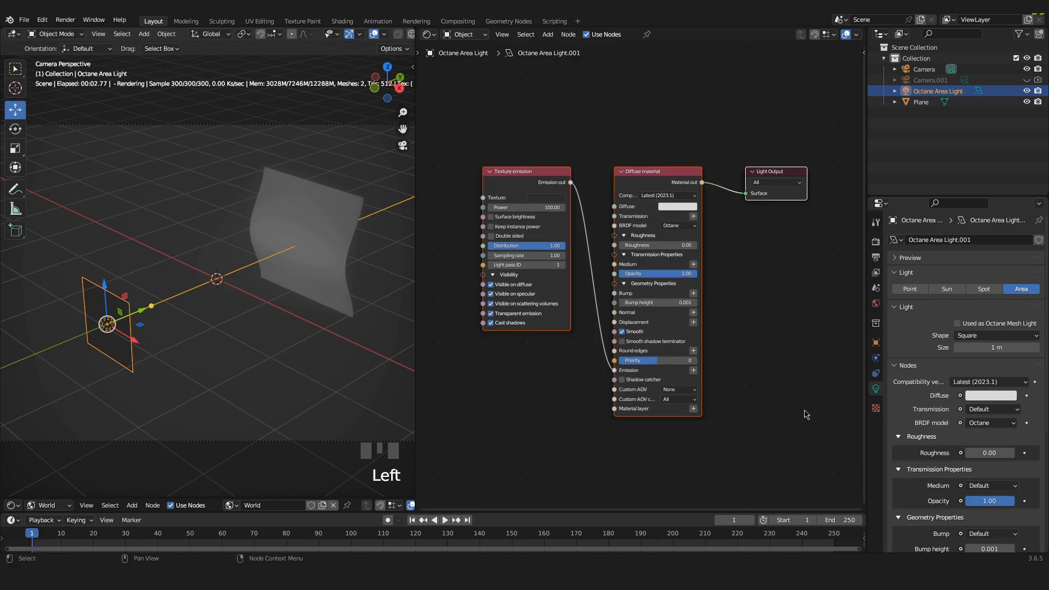
double_click(762, 316)
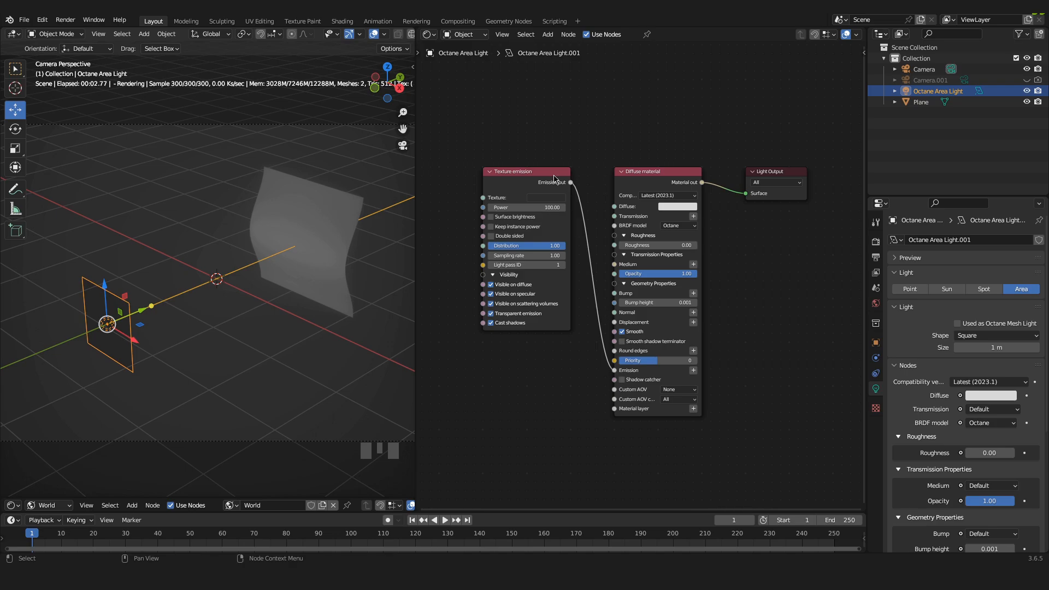
Delete the Texture emission node from the area light's node tree.
middle_click(504, 182)
scroll(516, 167, up, 2)
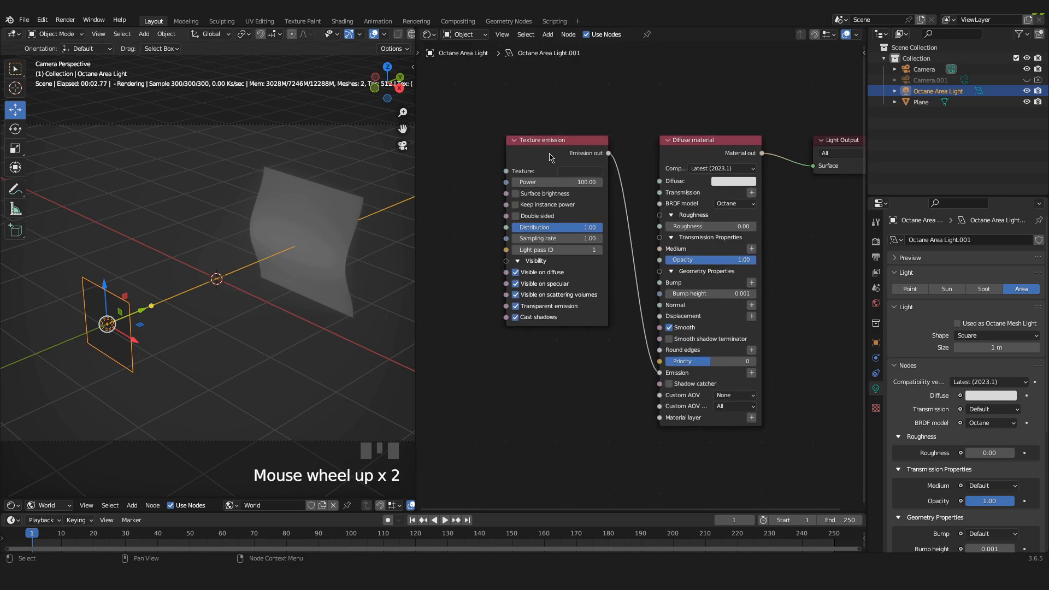
click(550, 157)
key(Delete)
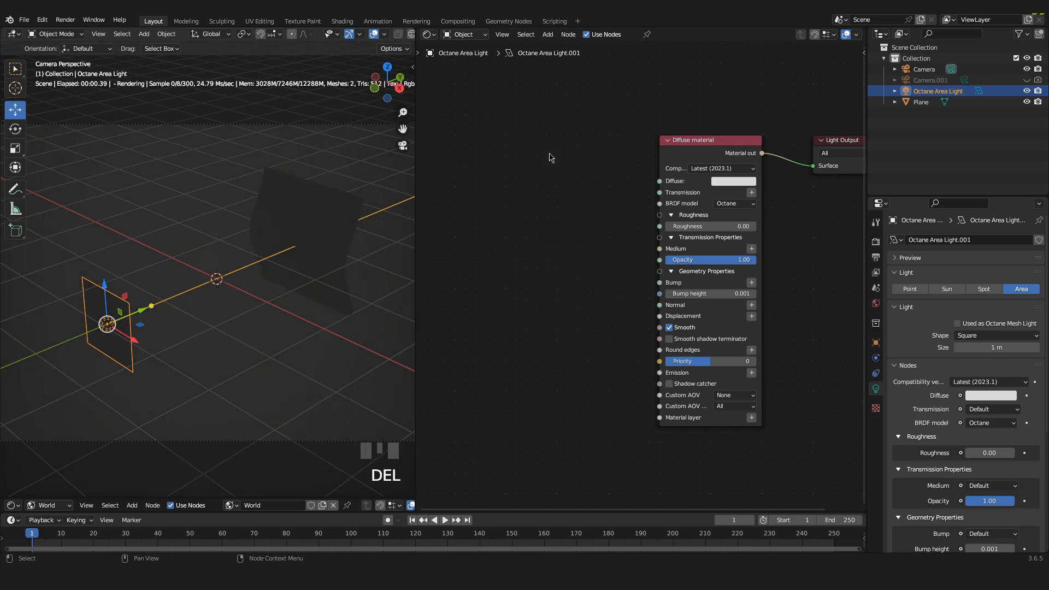
click(551, 171)
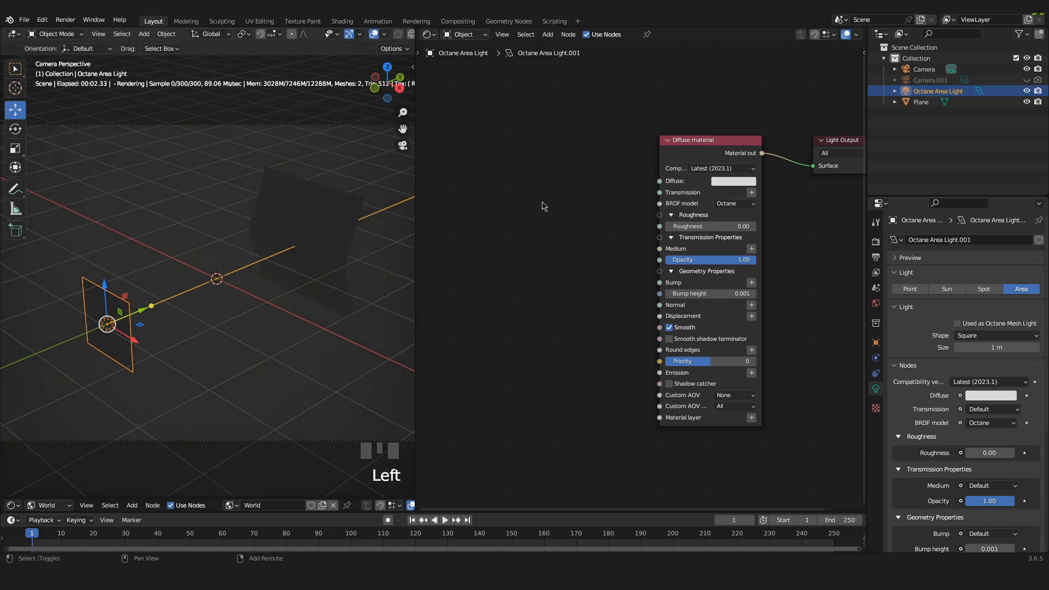
Add a Black body emission node and connect its output to the Emission input of the Diffuse material.
key(shift+a)
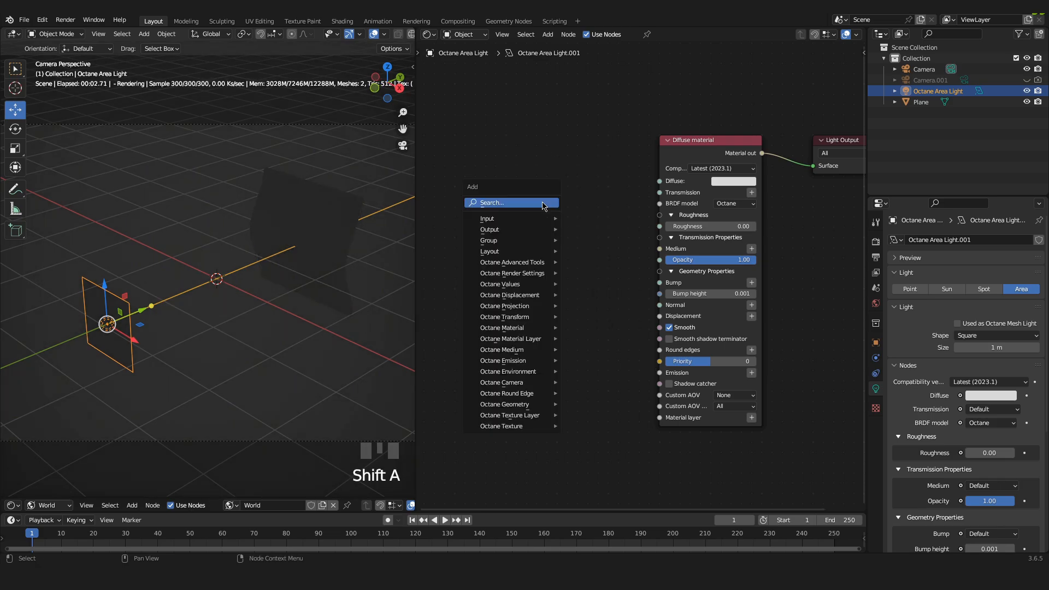
click(544, 204)
text(black)
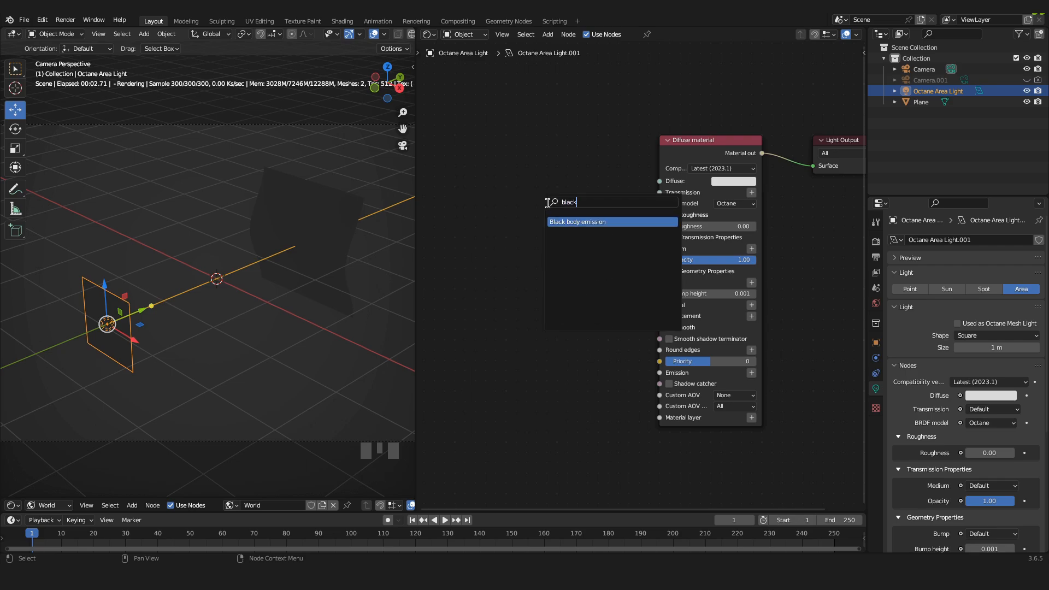
click(575, 221)
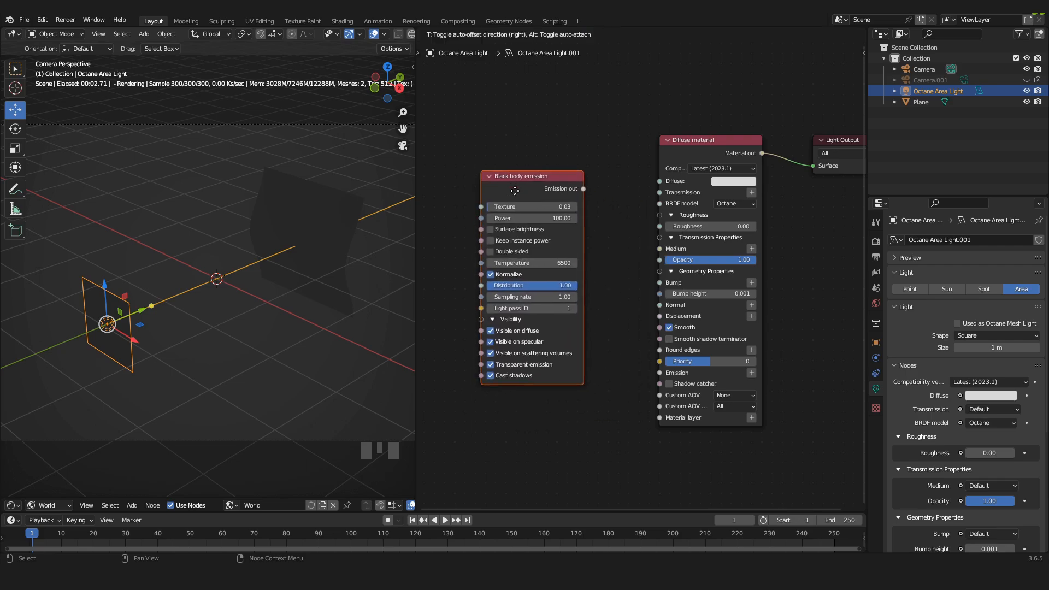
click(522, 193)
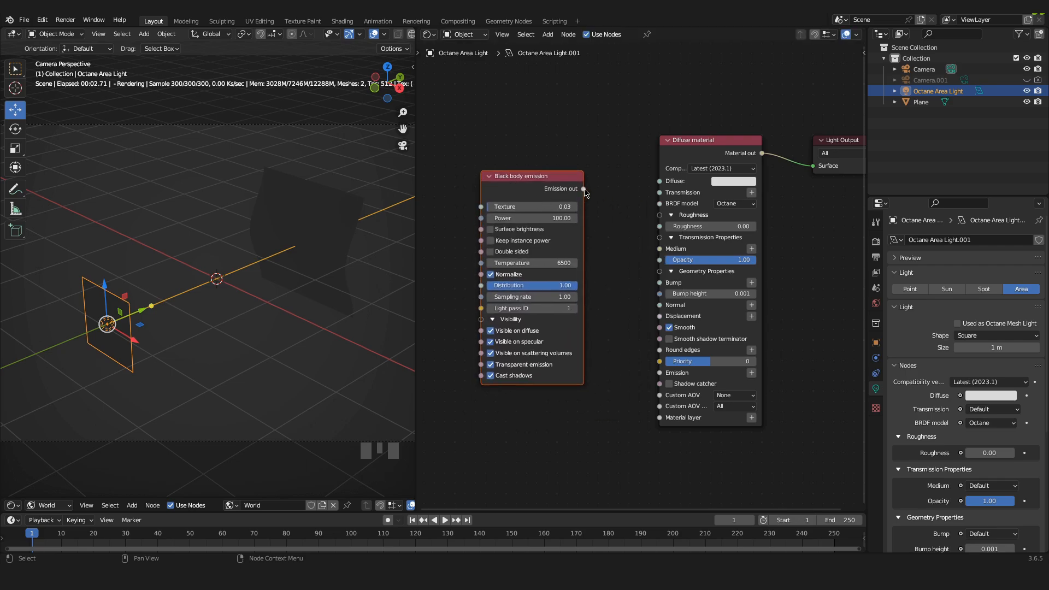
drag(583, 189, 659, 374)
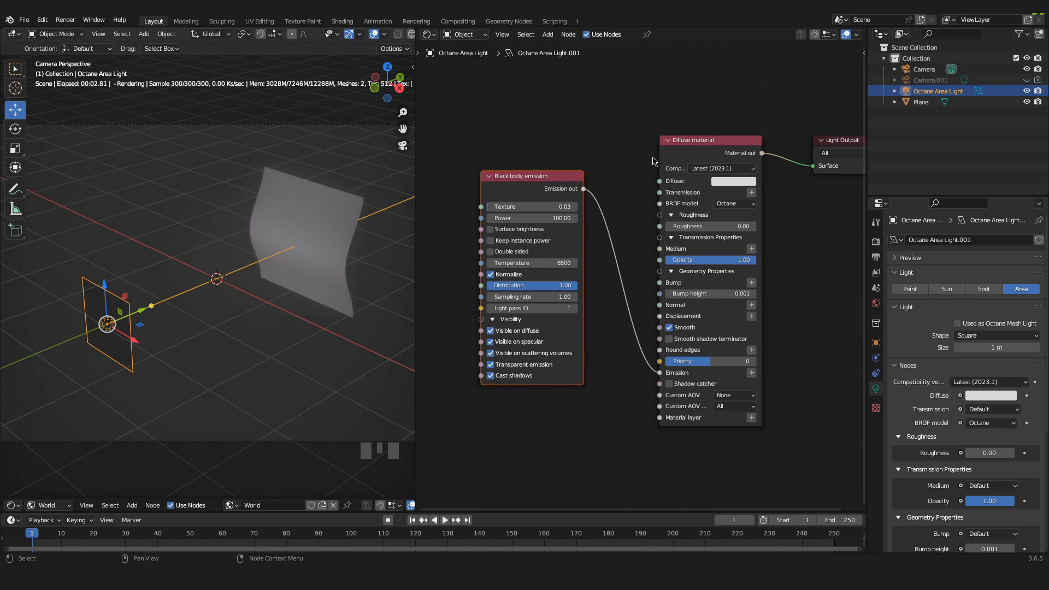
Set the Texture value of the Black body emission node to 0.9.
middle_drag(520, 174, 572, 172)
scroll(580, 173, up, 1)
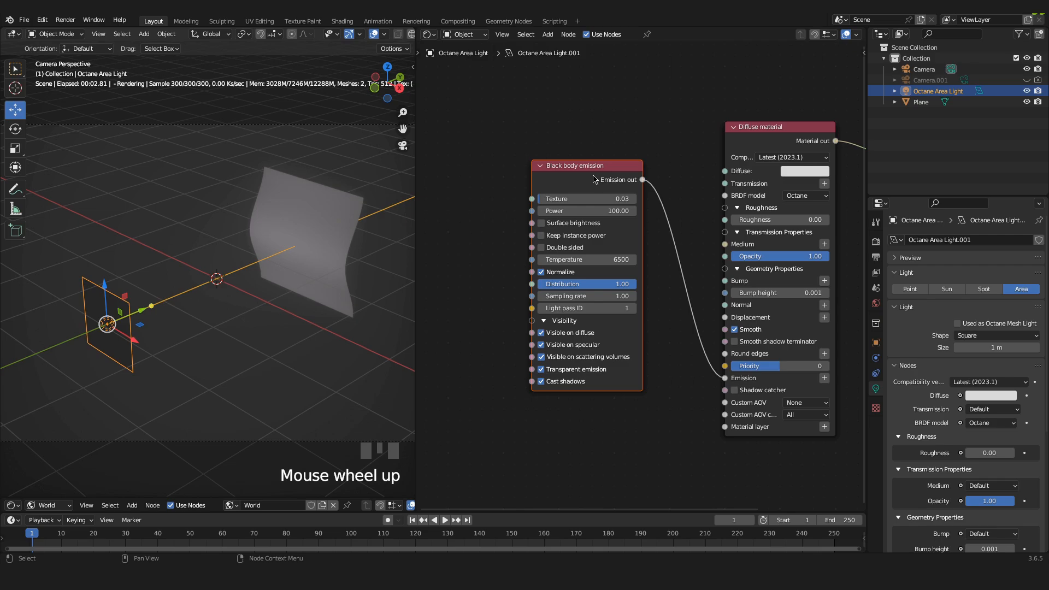
click(576, 200)
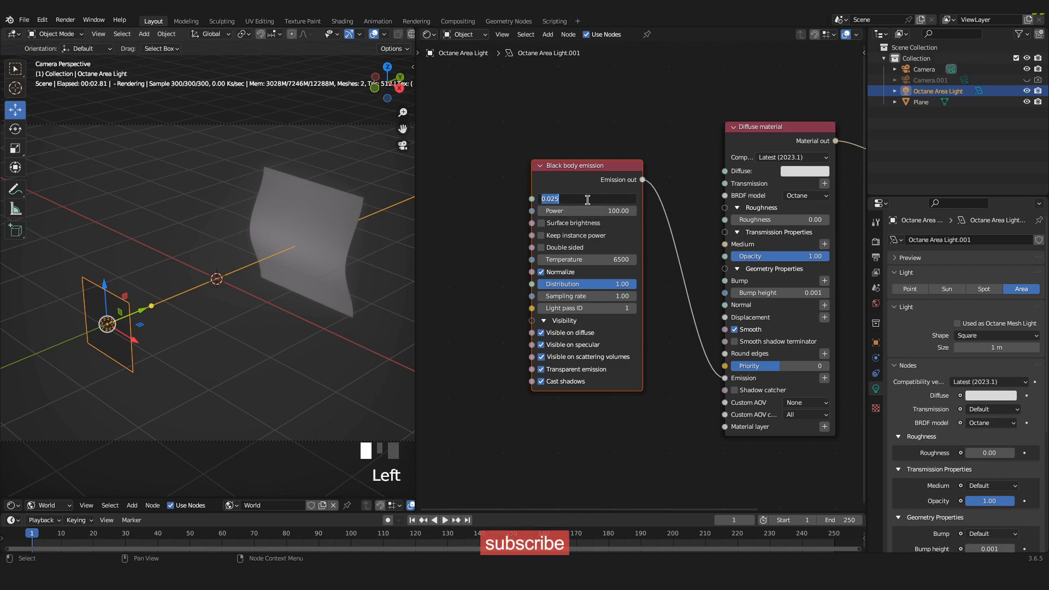
text(0.9)
key(Return)
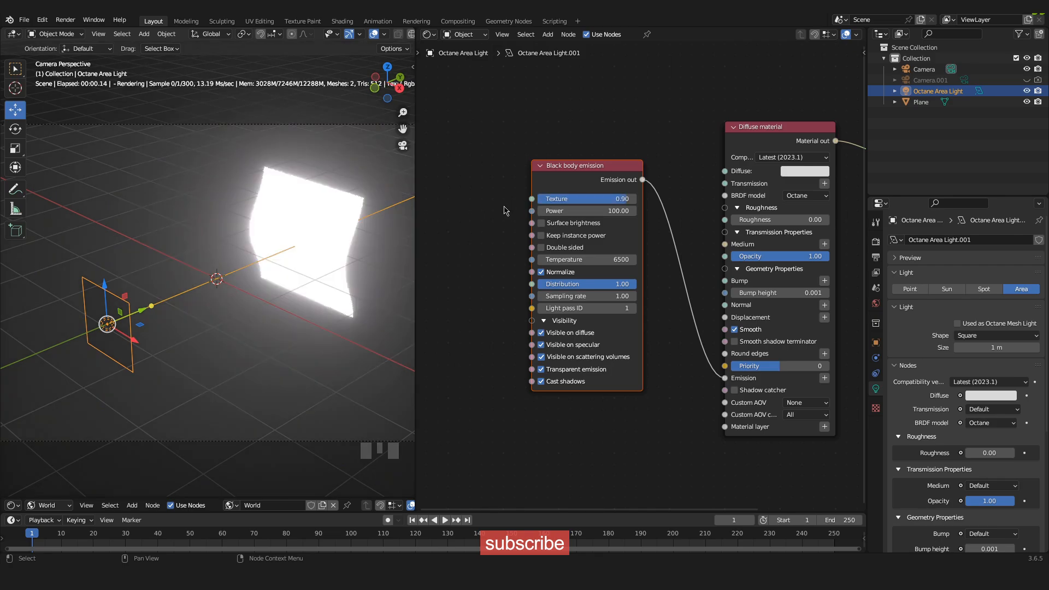
Set the Black body emission node's Power to 200 and enable Keep instance power.
click(588, 211)
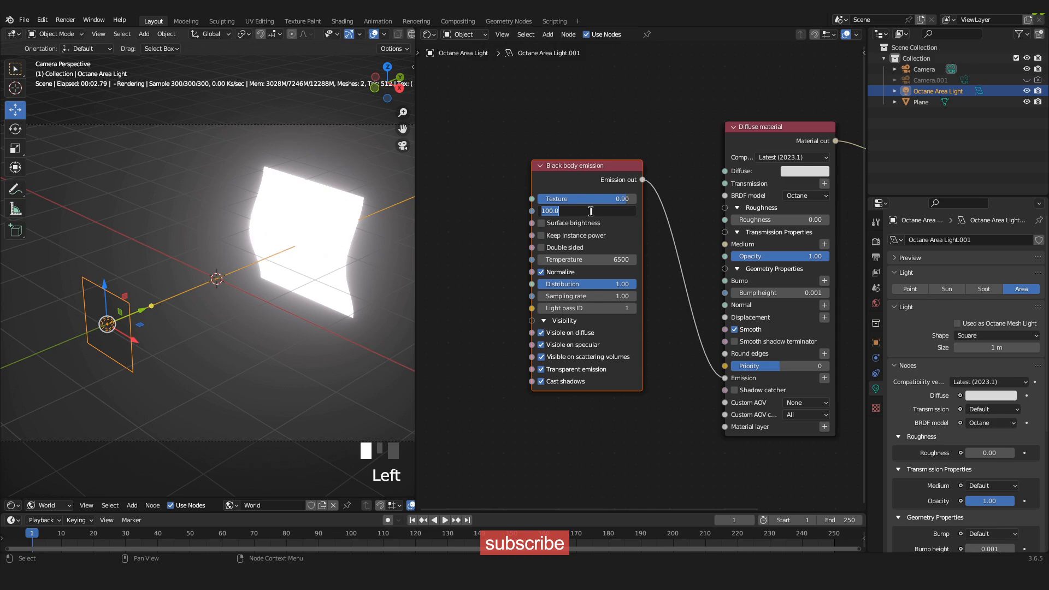
text(200)
key(Return)
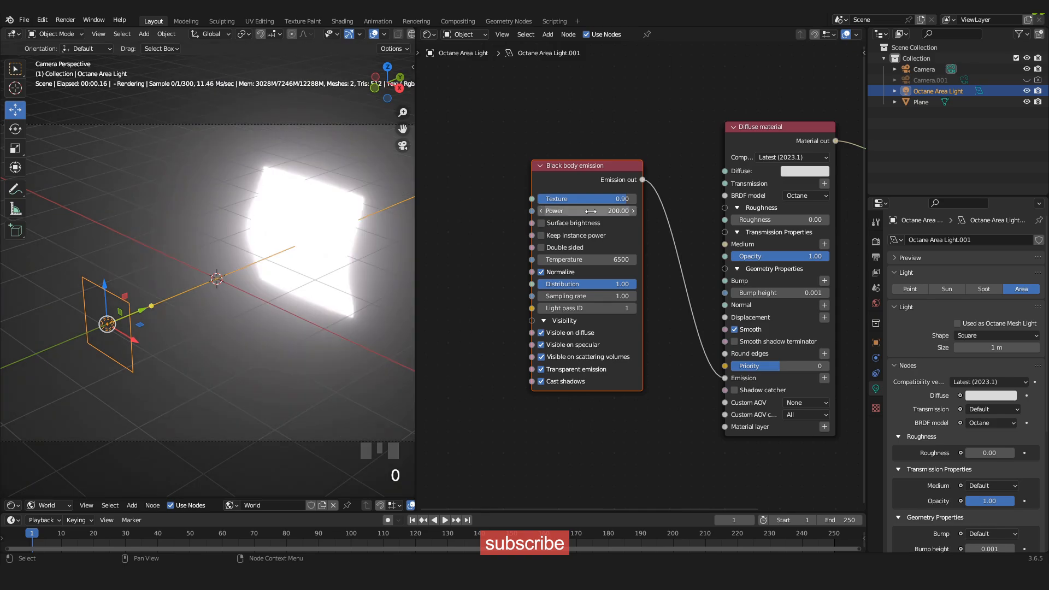
click(559, 239)
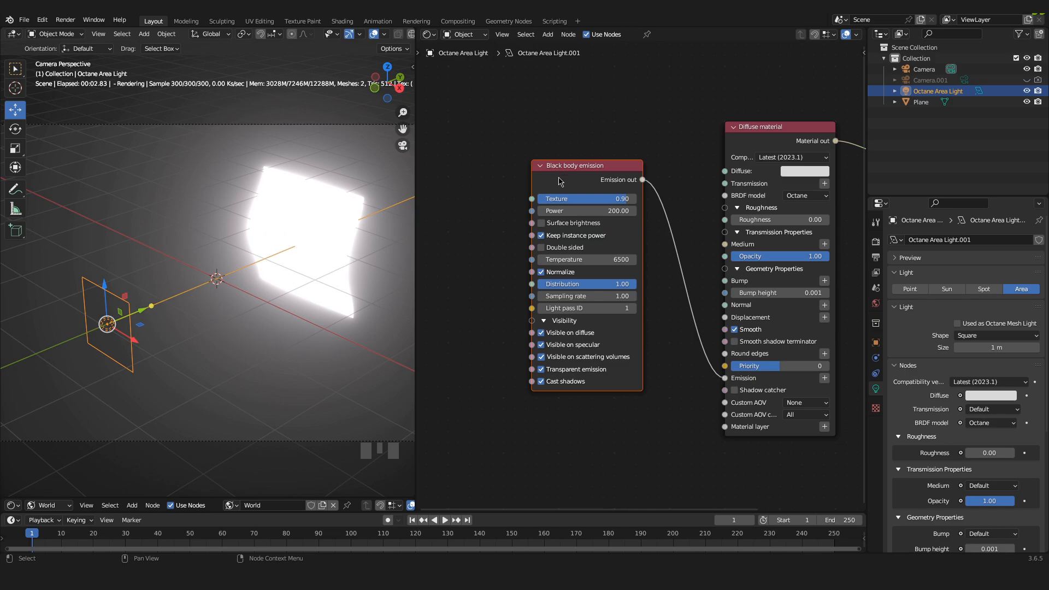
Add an RGB image node and connect its Texture output to the Distribution input of the Black body emission node.
middle_drag(558, 181, 637, 181)
scroll(637, 181, down, 5)
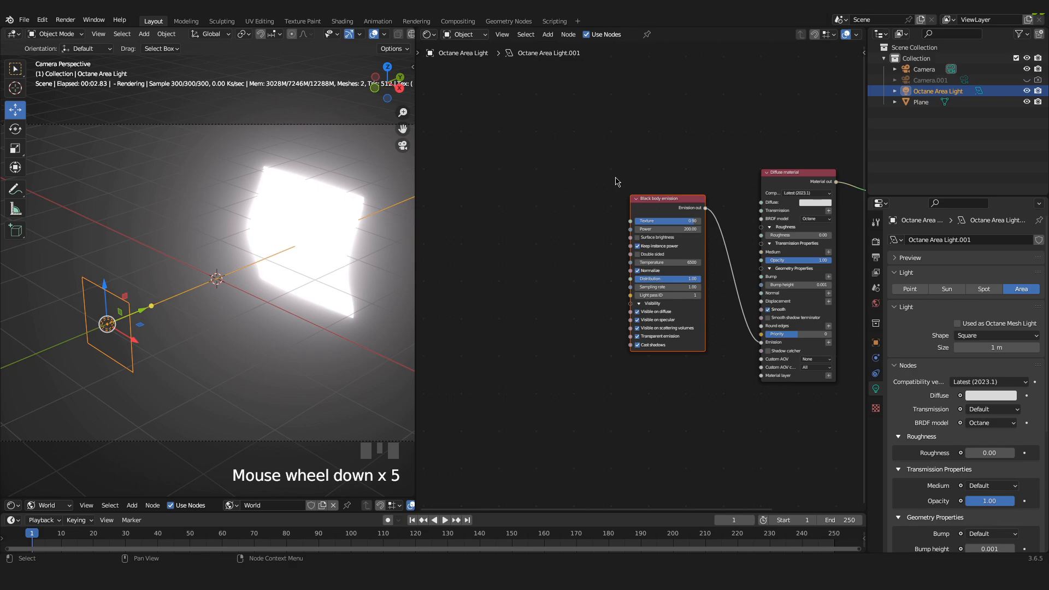
middle_drag(519, 235, 526, 239)
key(shift+a)
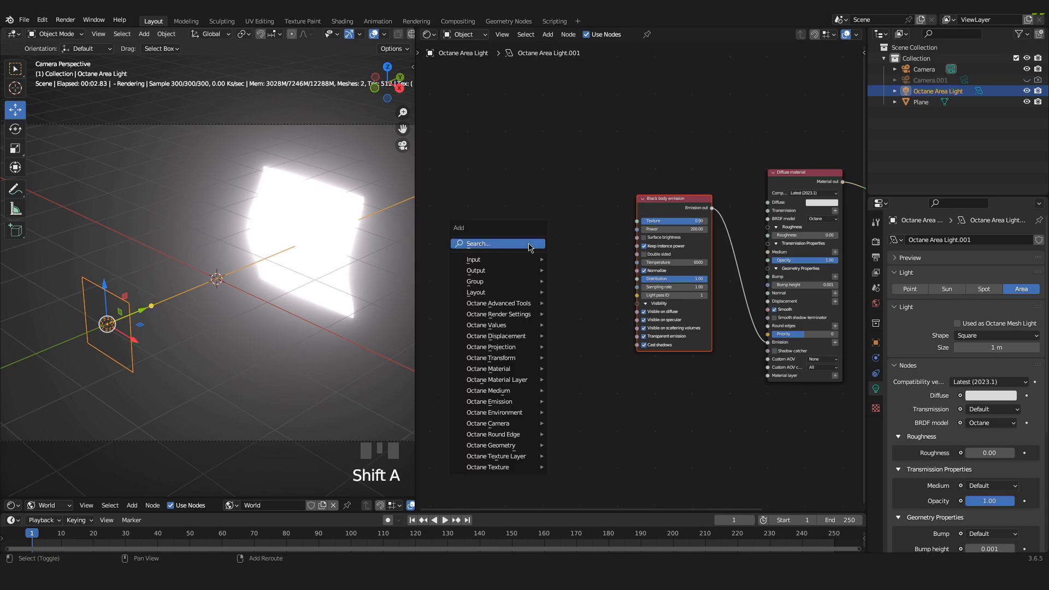
click(528, 243)
text(rgb)
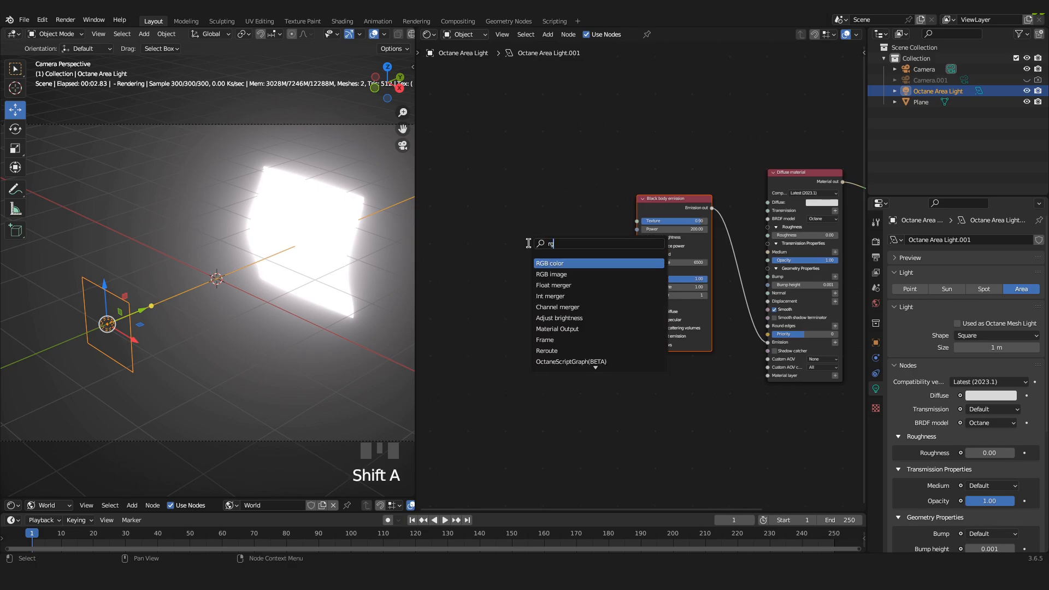
drag(538, 240, 551, 231)
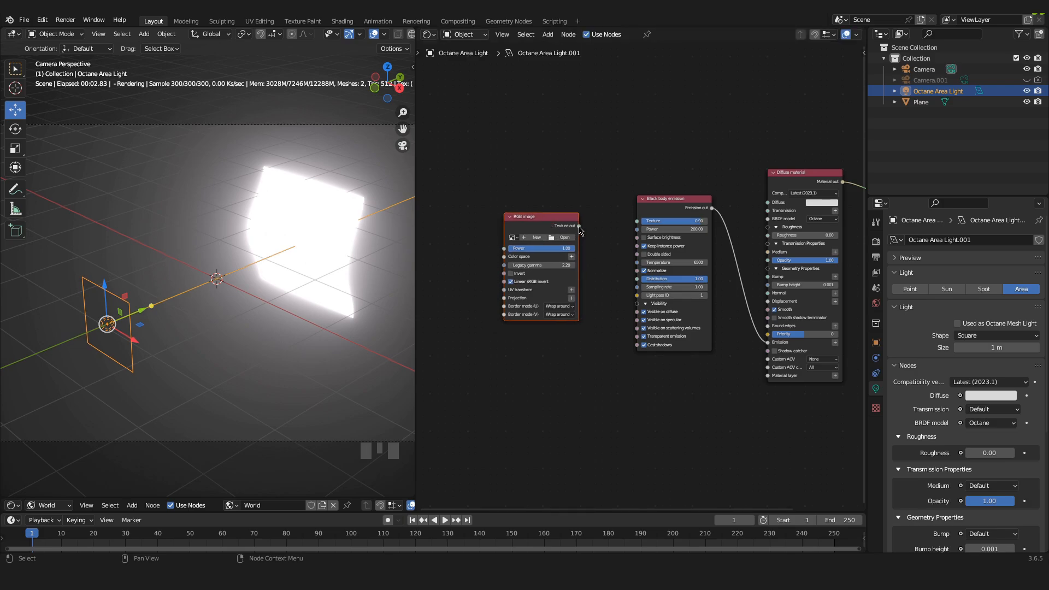
drag(579, 230, 638, 281)
middle_drag(638, 281, 628, 281)
scroll(636, 284, up, 4)
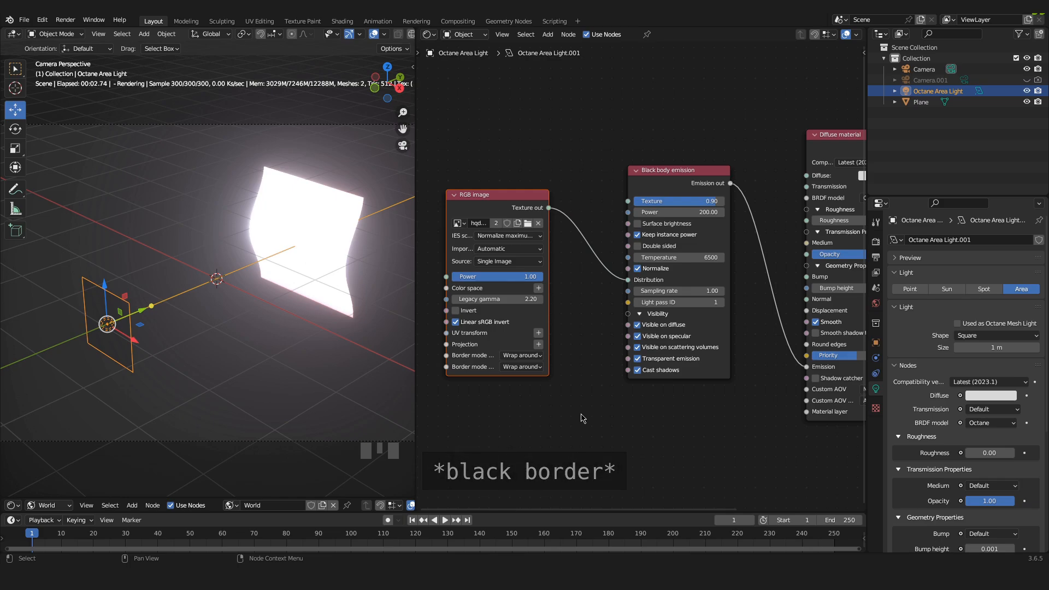
Set both the U and V border modes of the RGB image node to Black color.
click(512, 356)
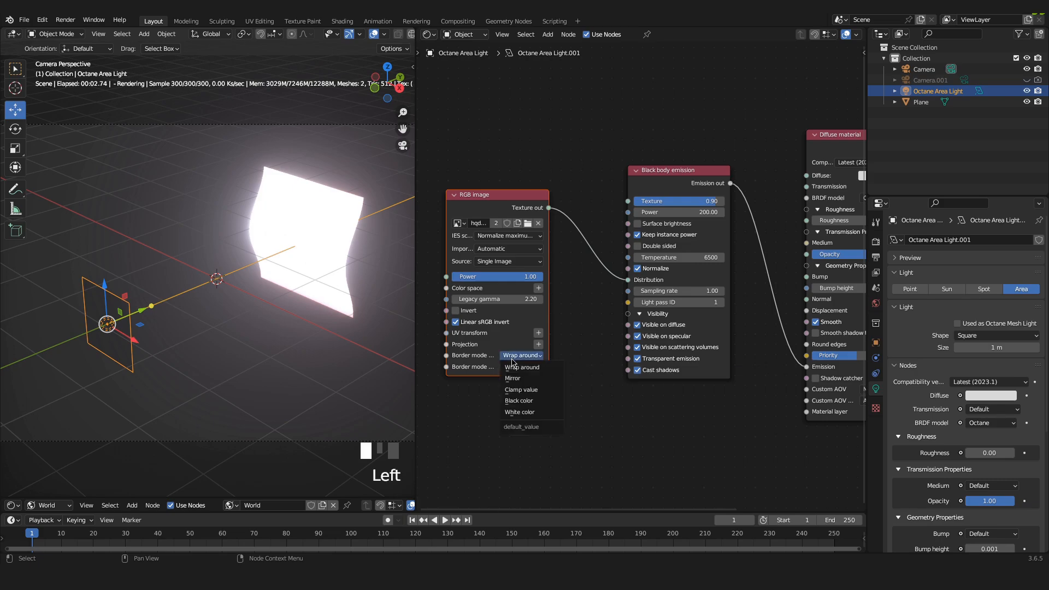
click(518, 400)
click(527, 367)
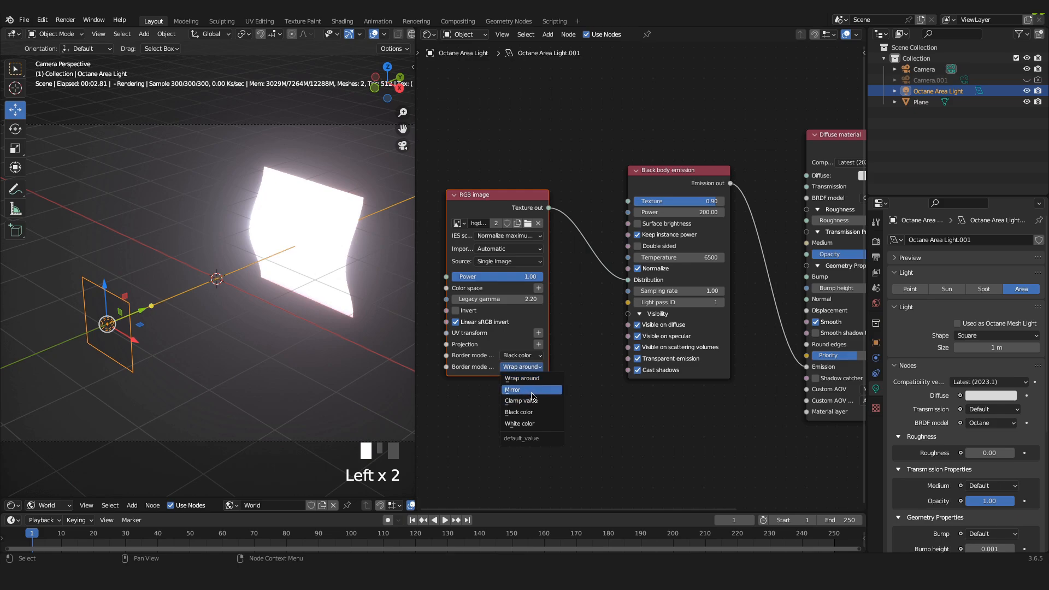
click(524, 411)
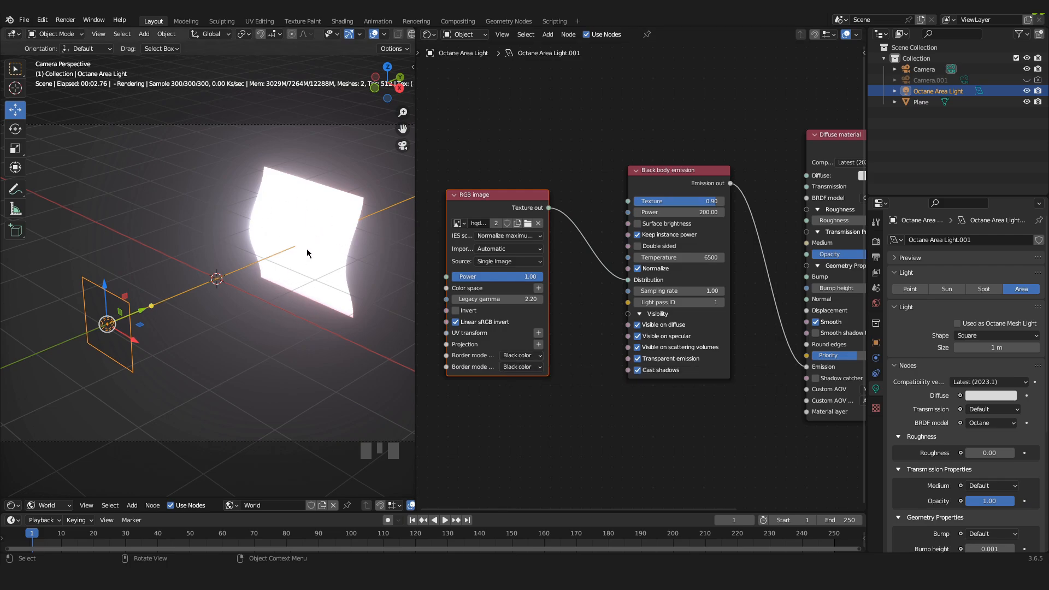
Shrink the area light to a tiny square and scale it back up to less than half its original size.
click(107, 324)
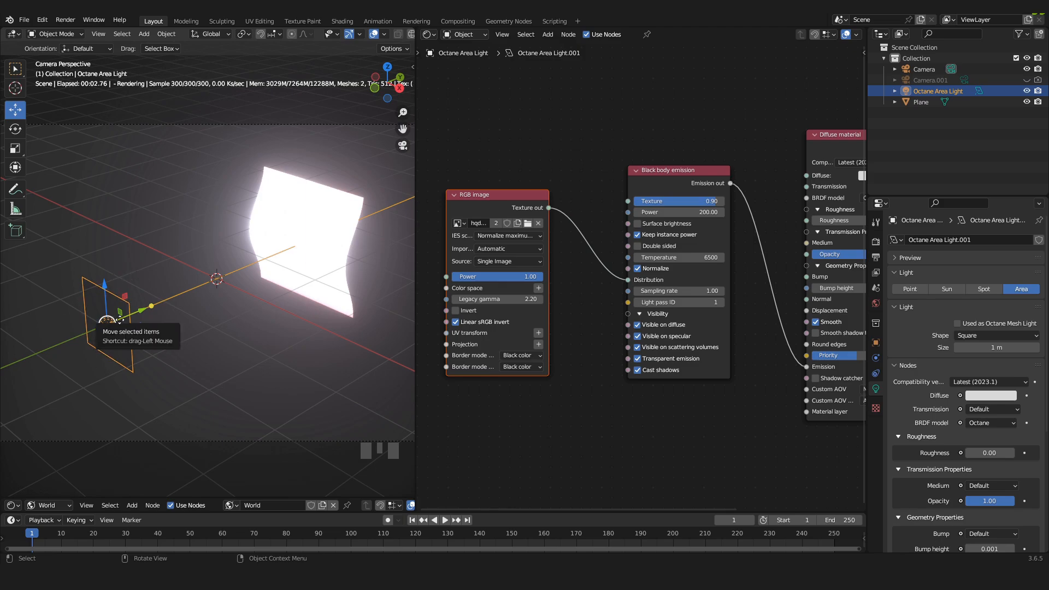
key(s)
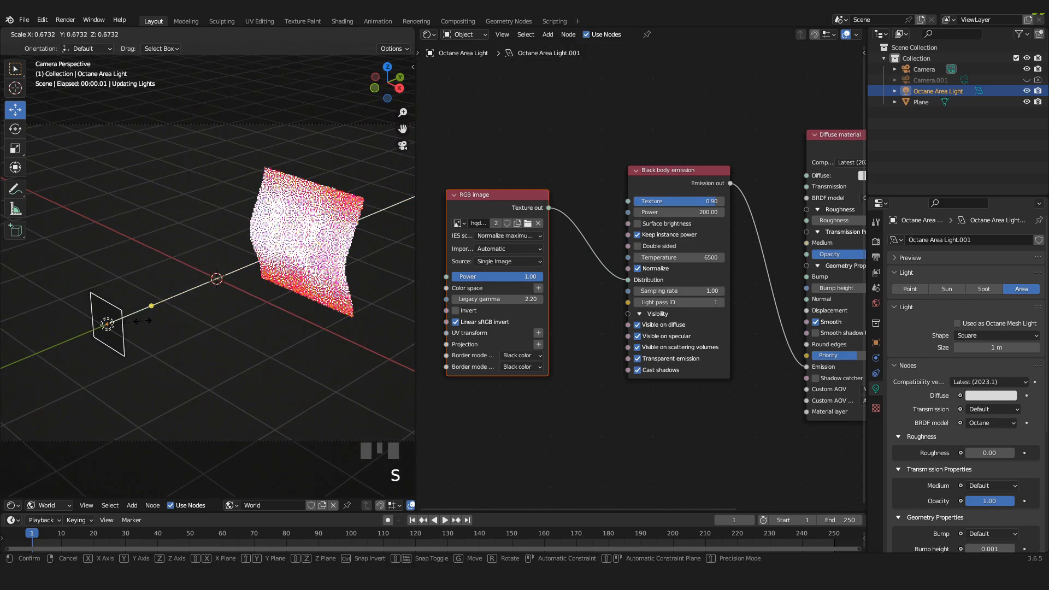
click(108, 323)
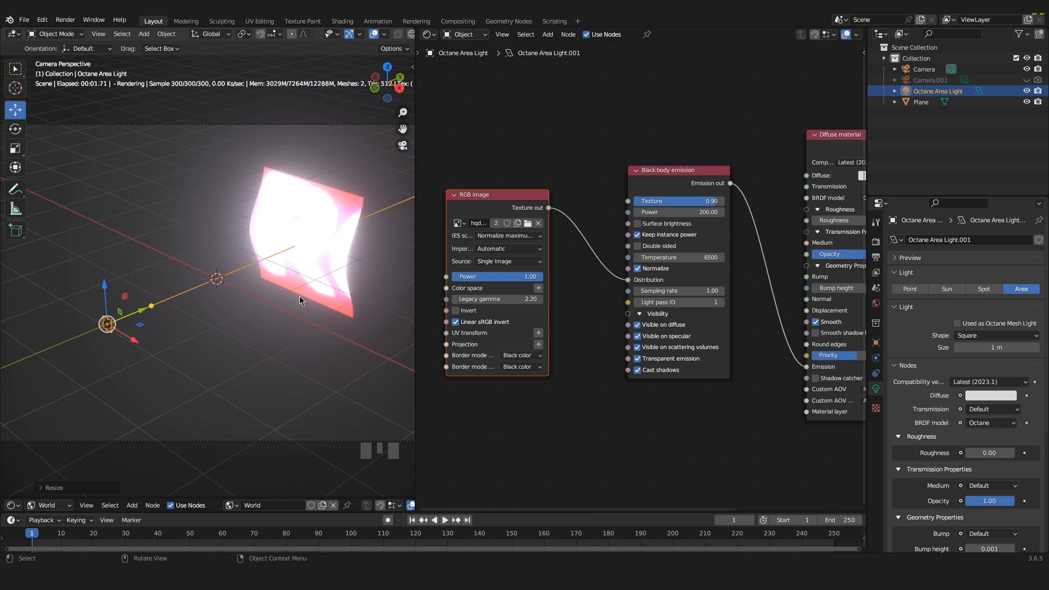
key(s)
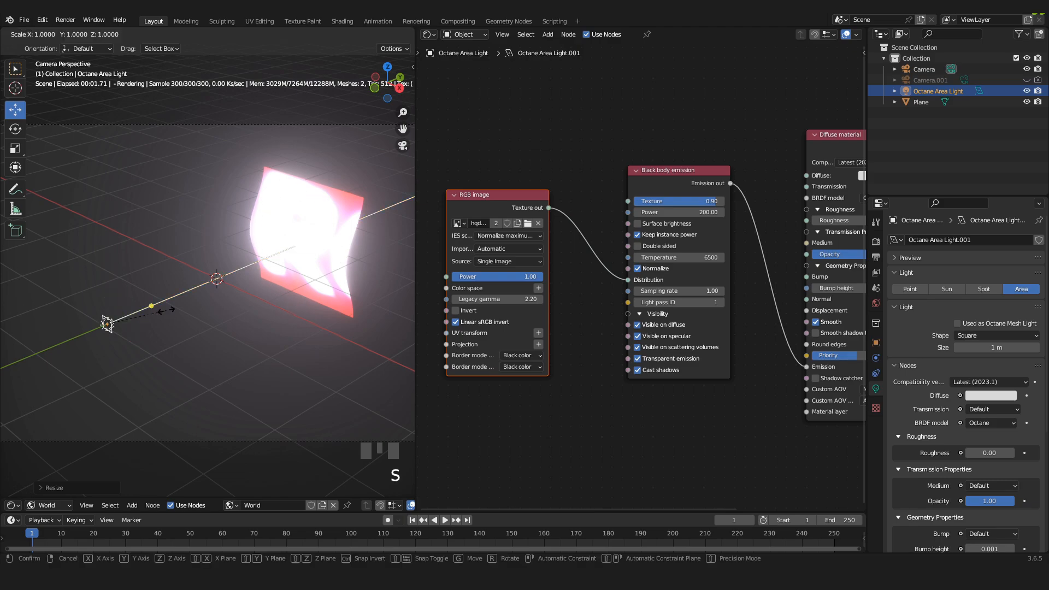
click(248, 300)
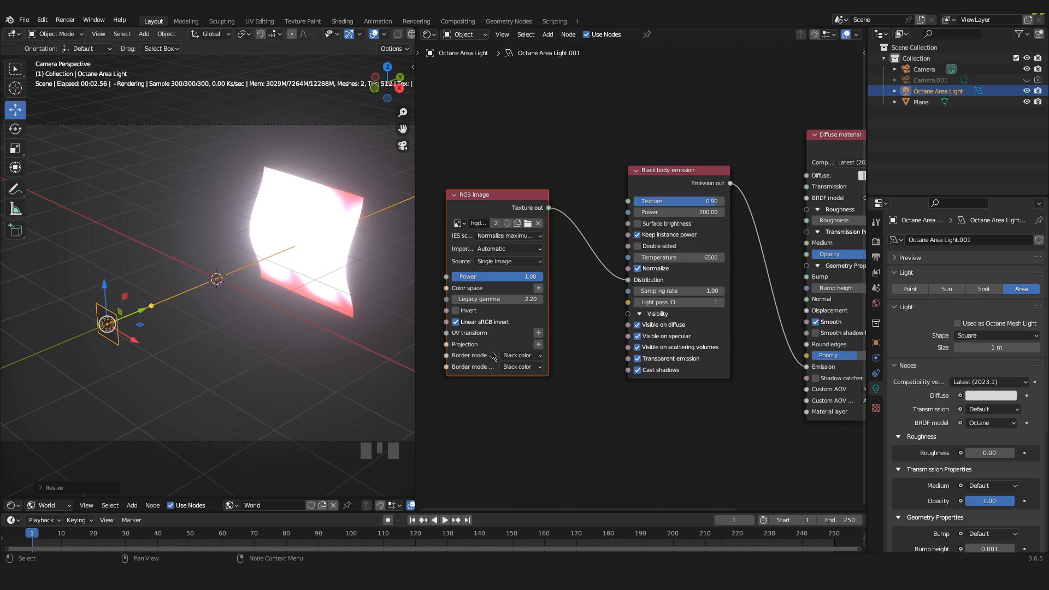
Add a 3D transformation node to the UV transform input of the RGB image node and place it beside that node.
middle_drag(538, 404, 602, 397)
scroll(600, 336, up, 2)
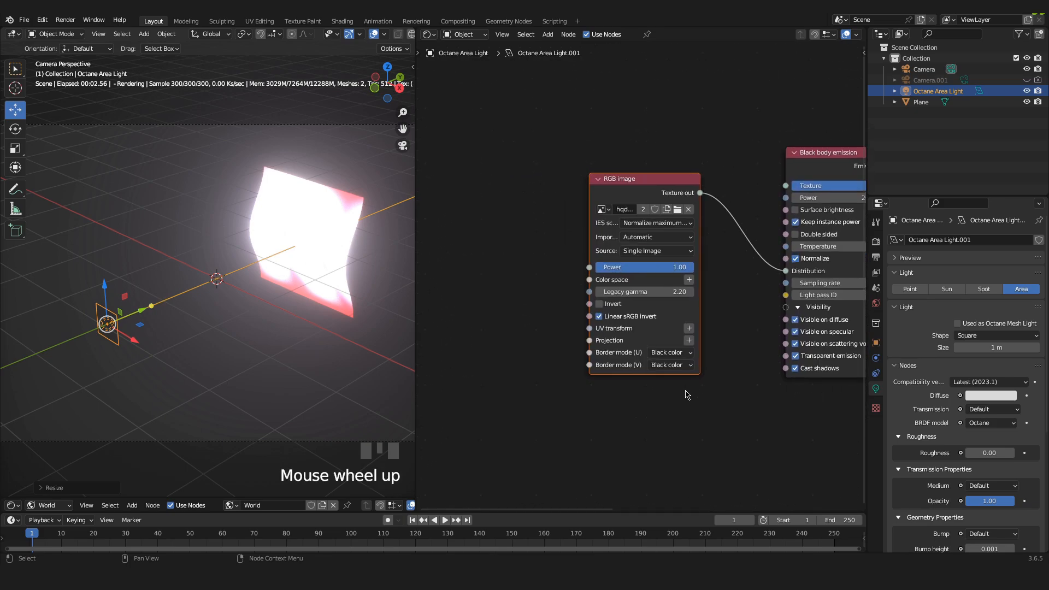
click(691, 333)
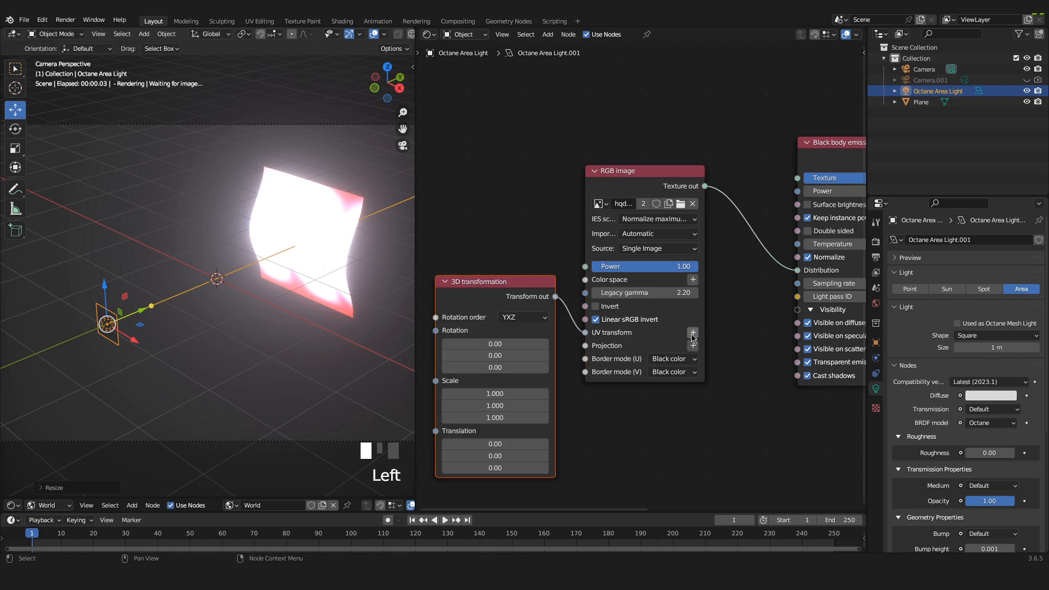
middle_drag(568, 389, 611, 391)
drag(507, 295, 497, 257)
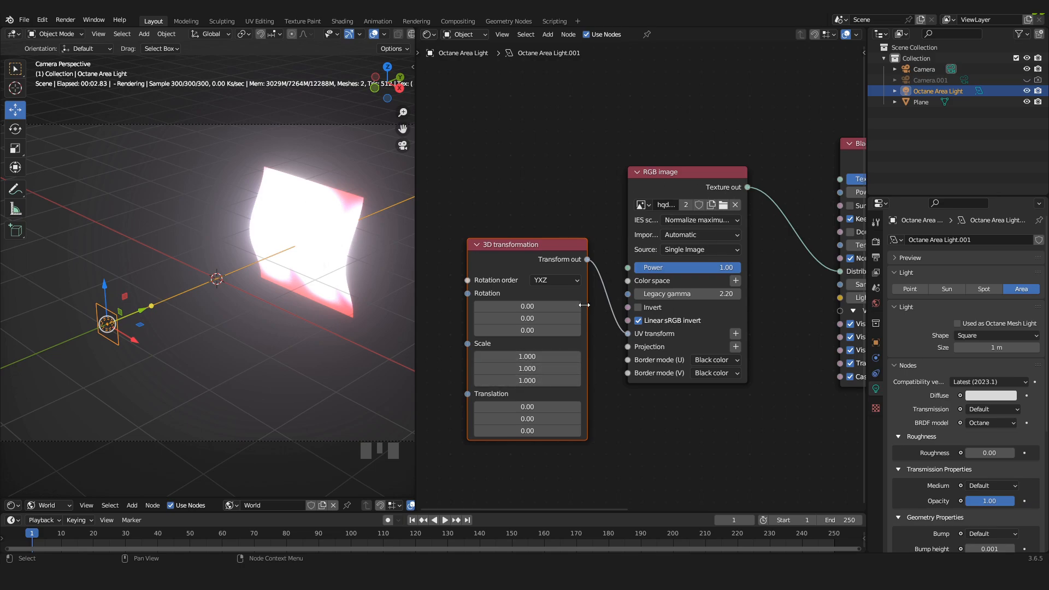
Set the 3D transformation node's Scale to 0.07 on all three axes.
mouse_move(522, 356)
mouse_down()
mouse_move(525, 377)
mouse_move(522, 360)
mouse_up()
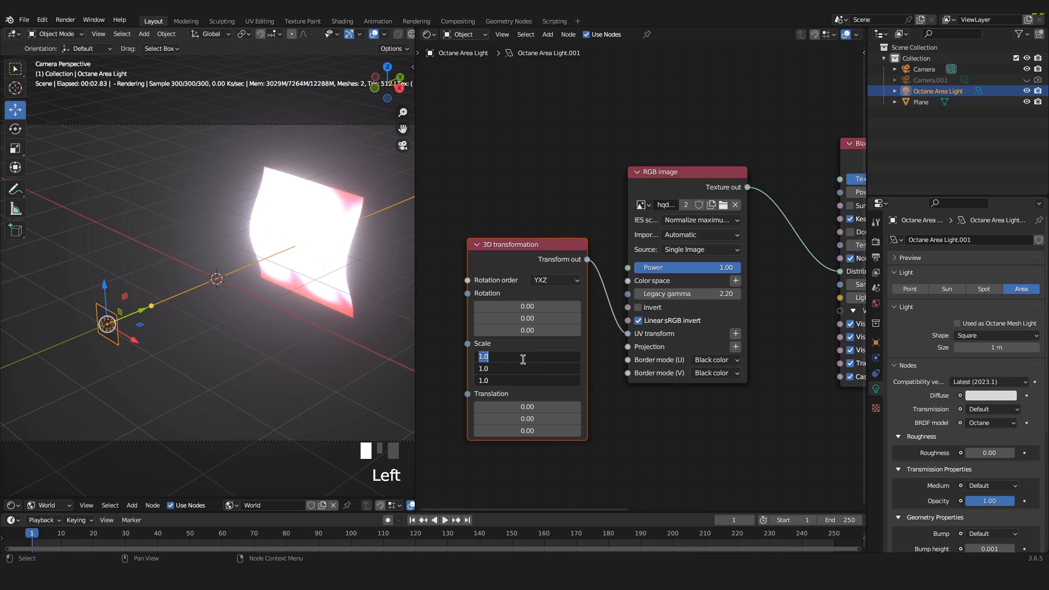
text(0.07)
key(Return)
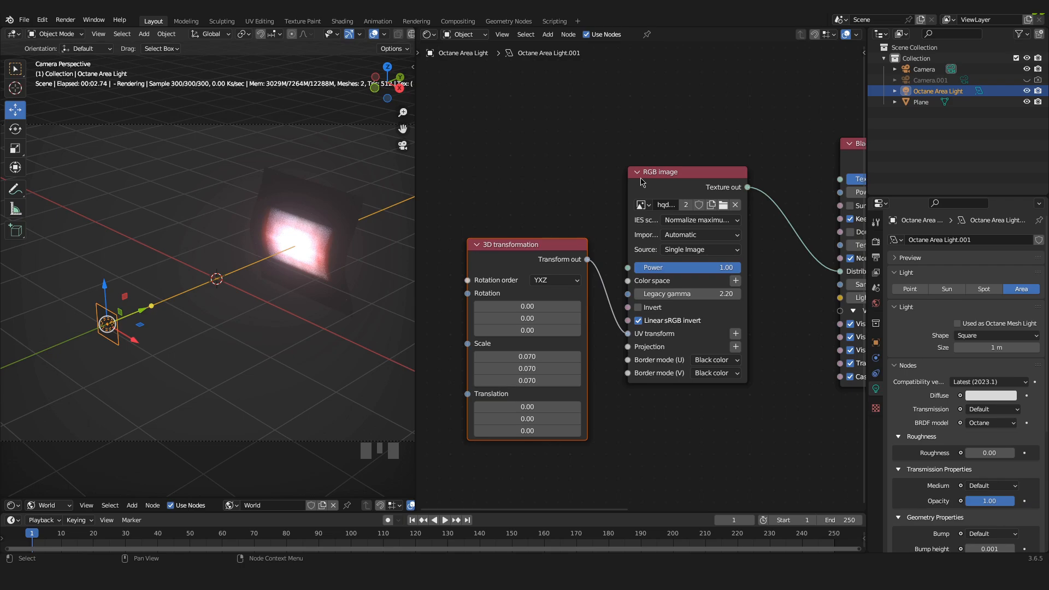
Select the area light again and scale it down to a tiny emitter to sharpen the image projected on the plane.
middle_drag(772, 279, 703, 276)
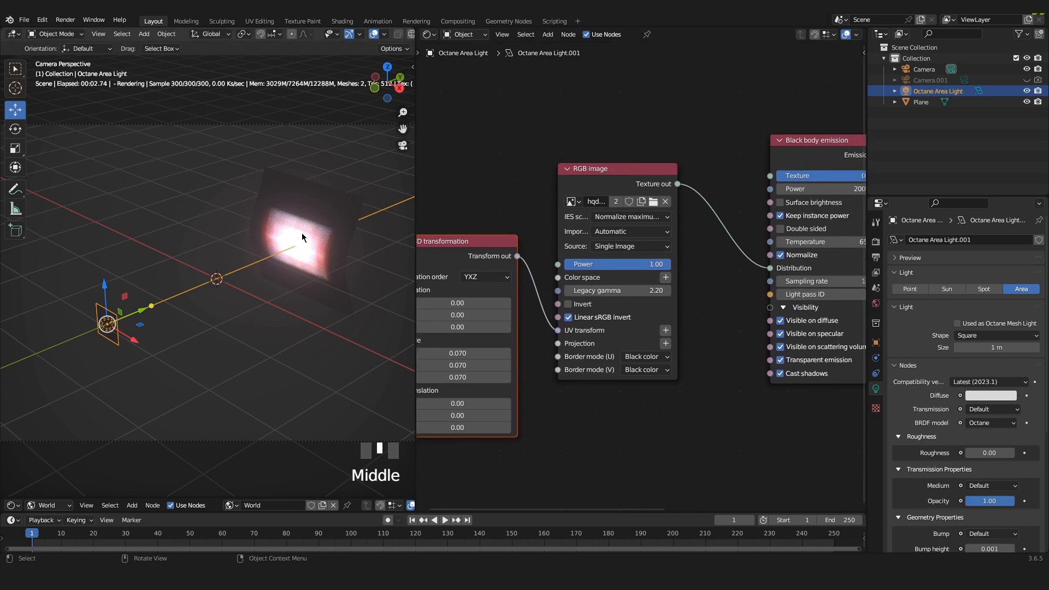
click(280, 226)
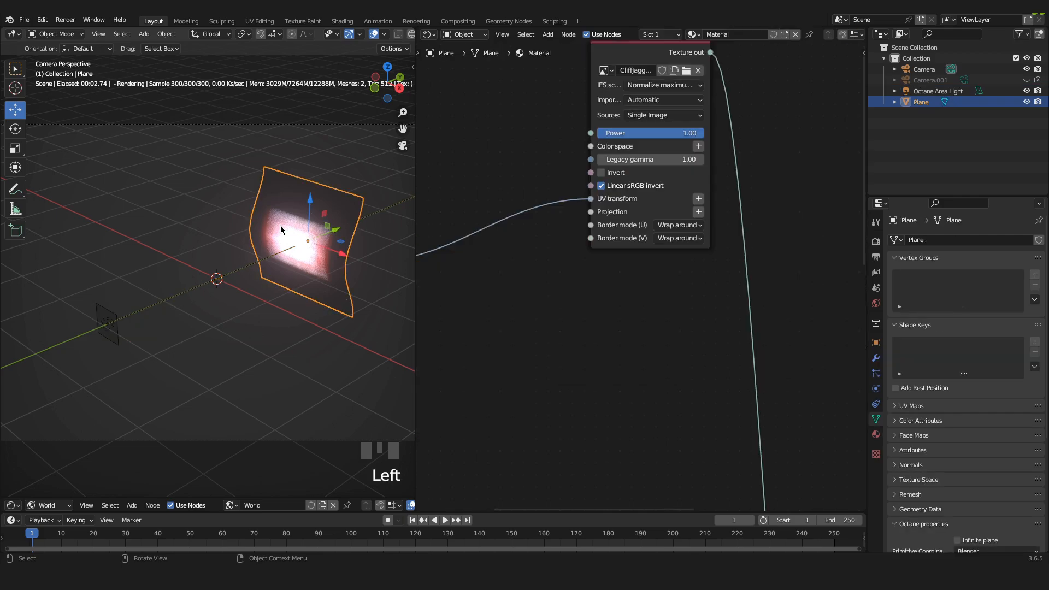
click(105, 323)
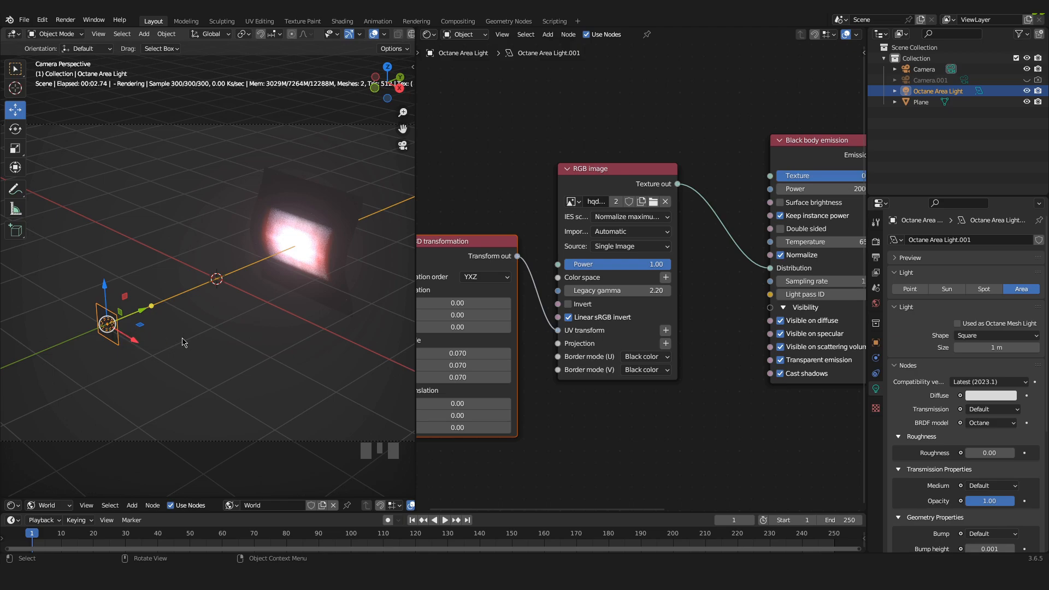
key(s)
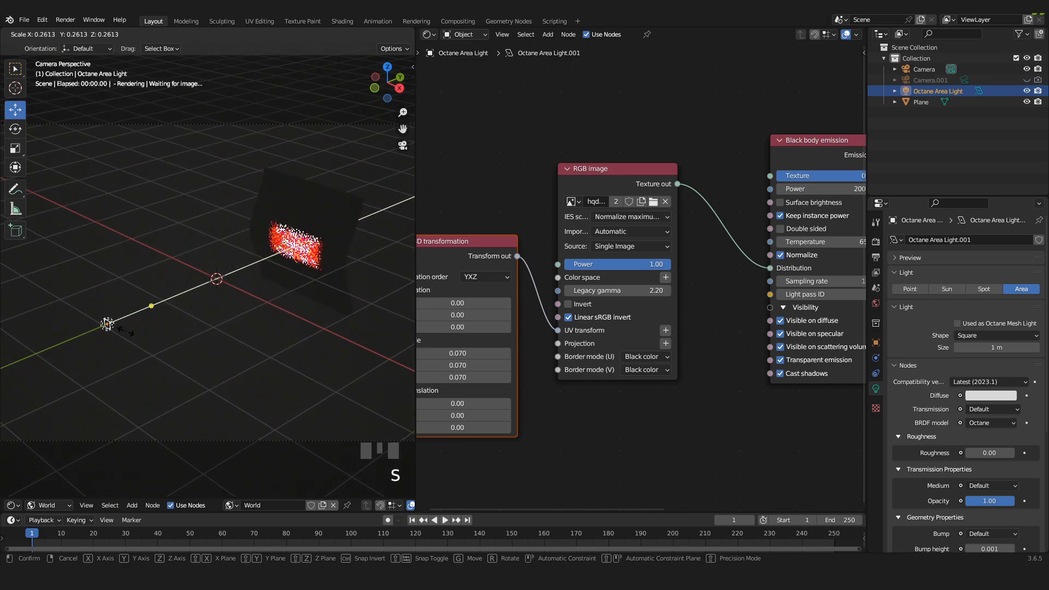
click(107, 324)
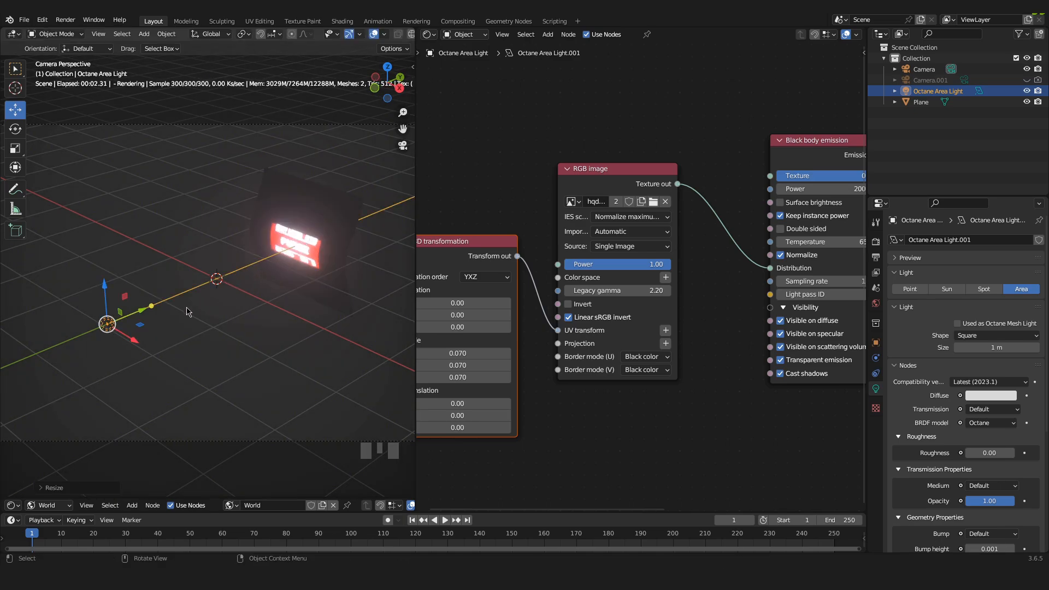
Fine-tune the area light's size with several small rescalings to adjust the sharpness of the projected image.
scroll(186, 311, up, 3)
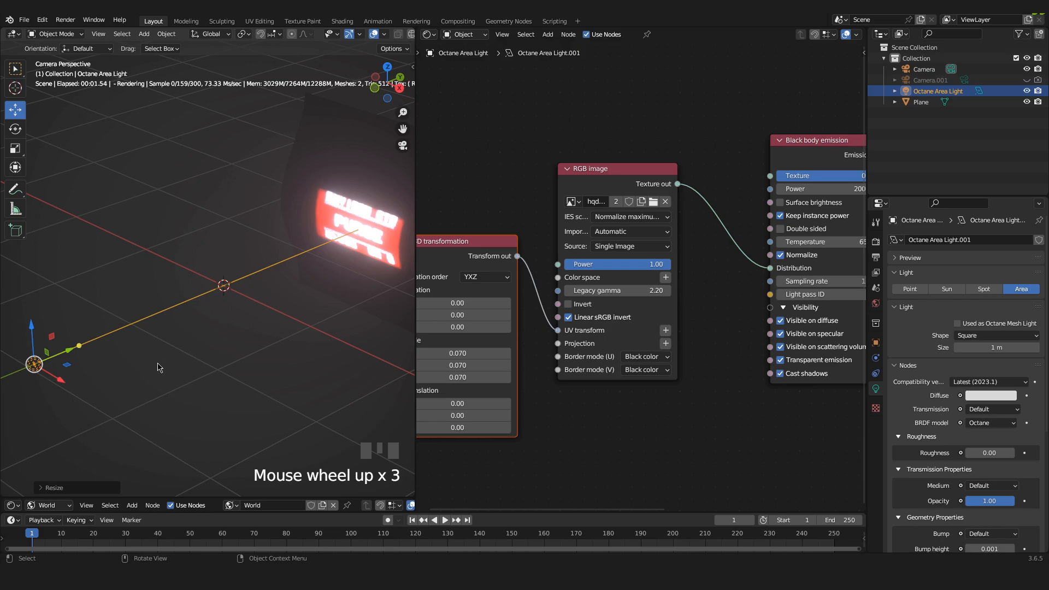
key(s)
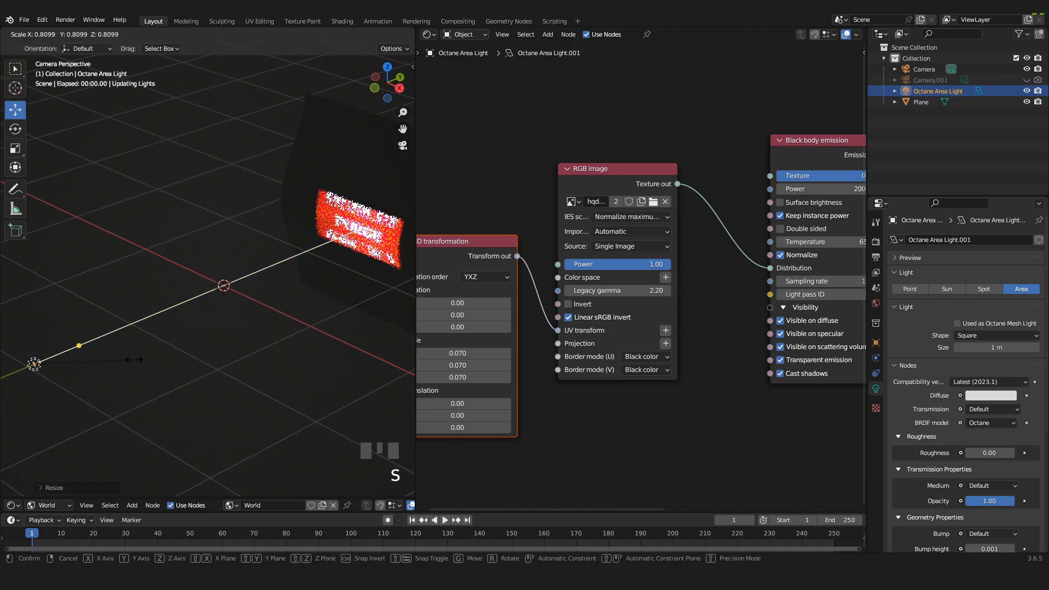
click(135, 359)
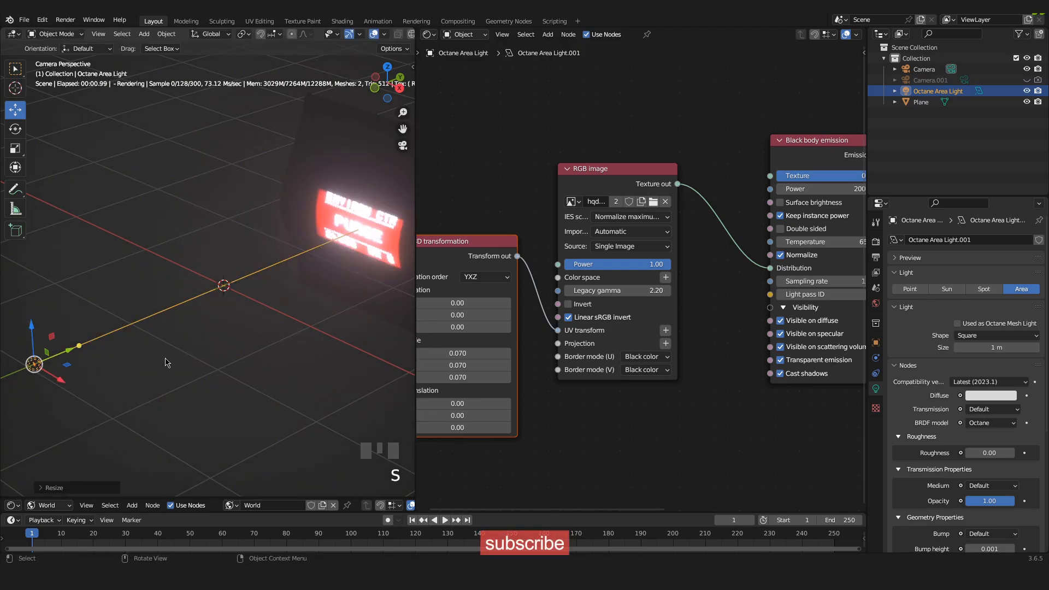
key(s)
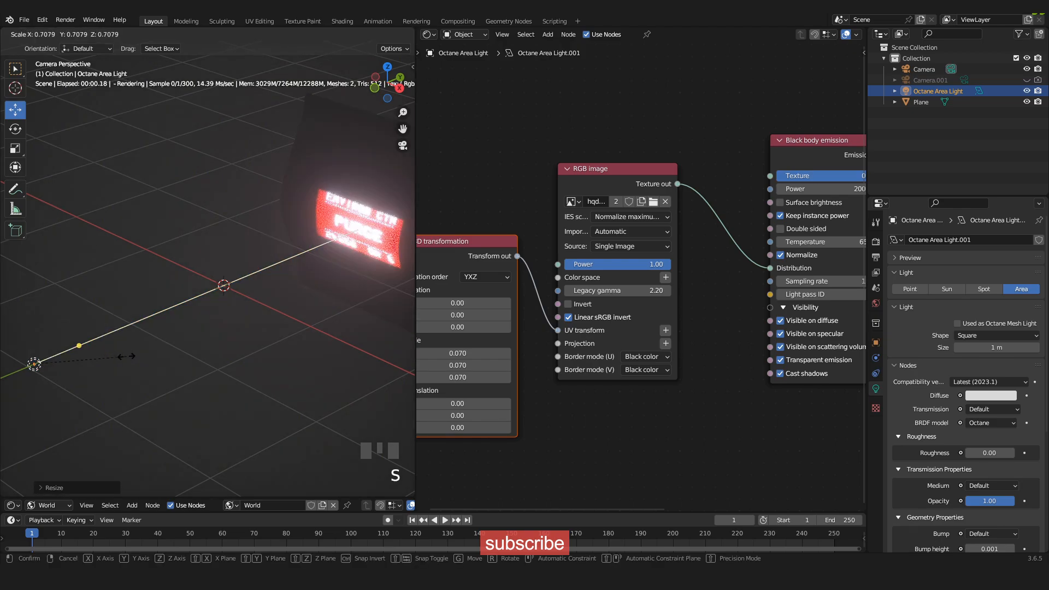
click(131, 356)
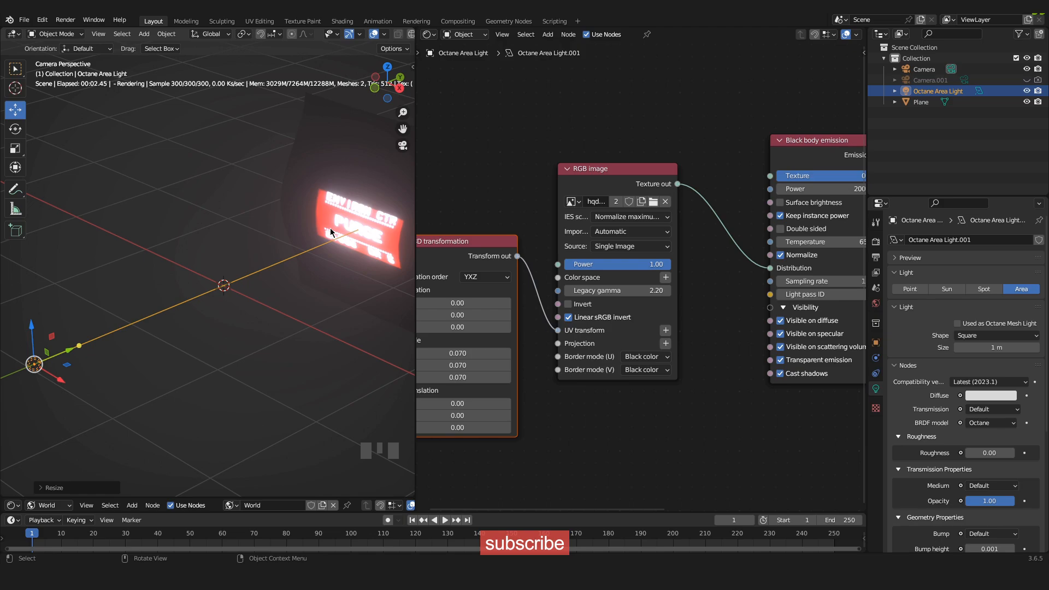
key(s)
click(218, 322)
scroll(303, 252, down, 2)
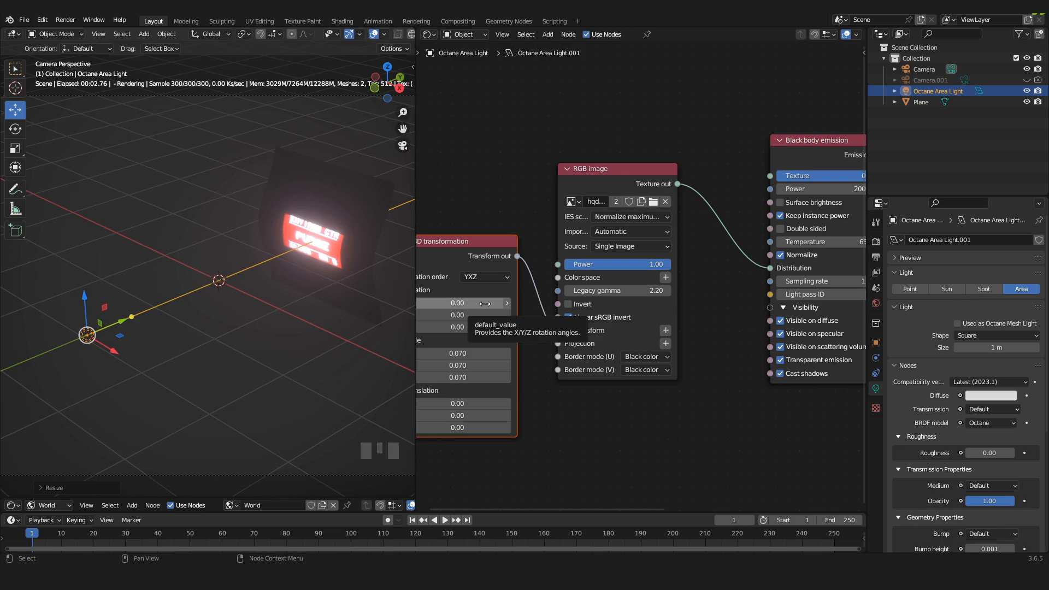
Move the RGB image and 3D transformation nodes together away from the Black body emission node to free space between them.
scroll(683, 356, down, 7)
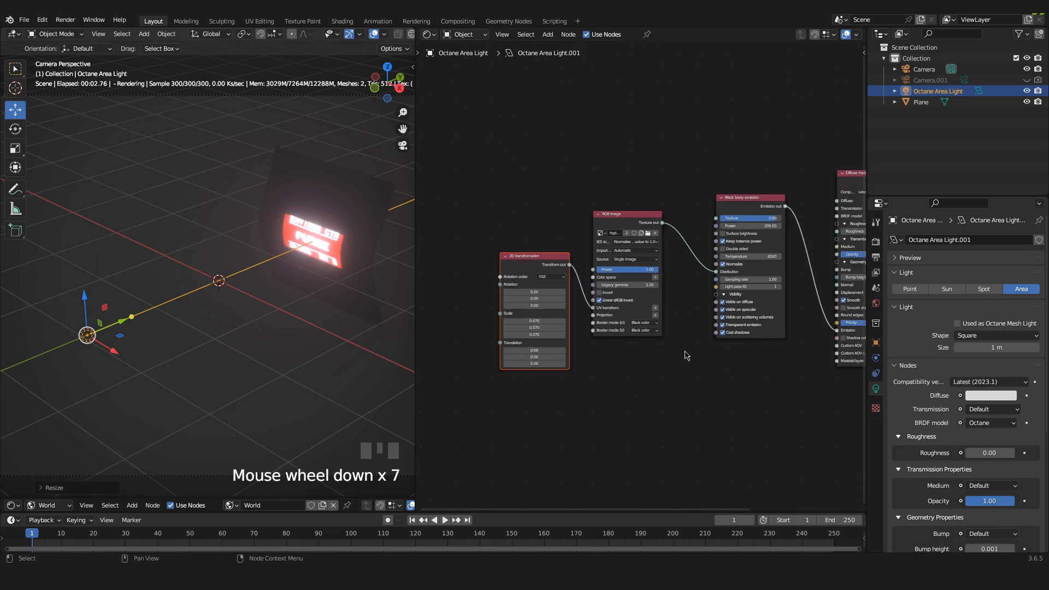
middle_drag(683, 356, 675, 353)
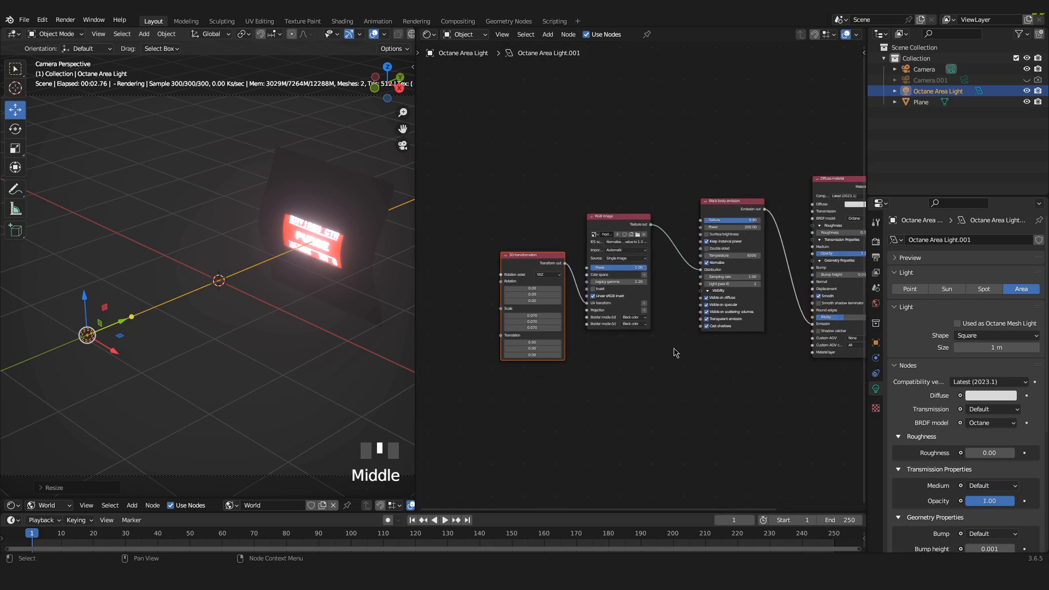
drag(498, 162, 657, 429)
drag(606, 225, 497, 226)
middle_drag(497, 226, 563, 225)
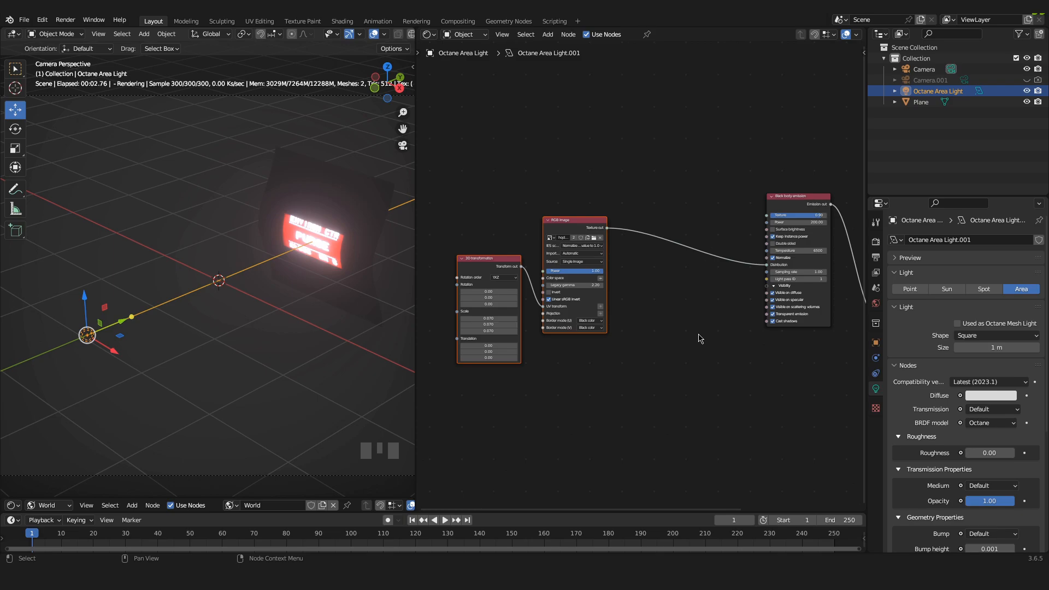
Add a Channel merger node on the link between the RGB image and the Black body emission's Distribution input.
key(shift+a)
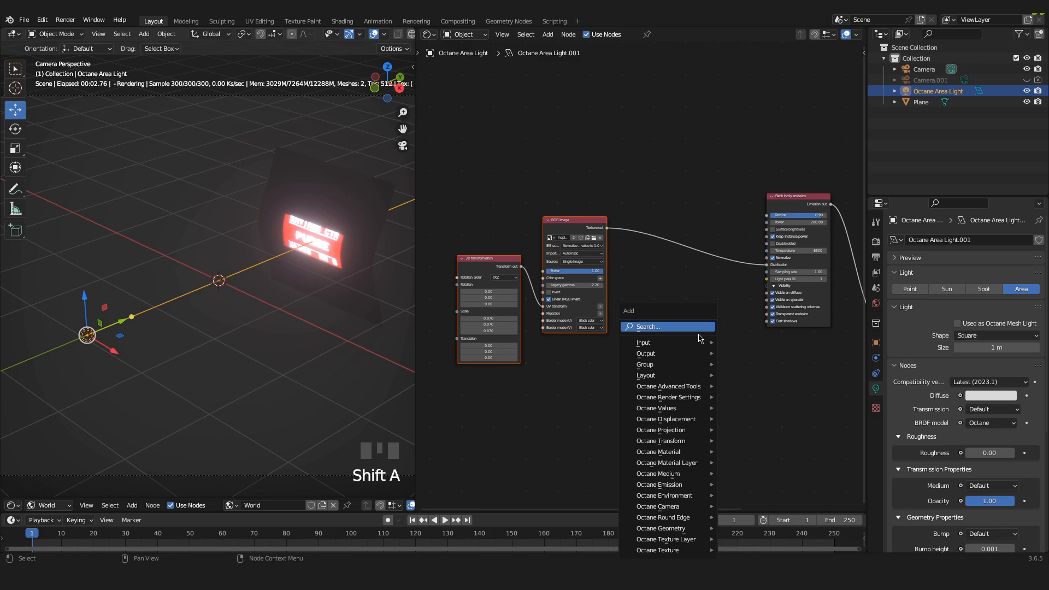
click(692, 327)
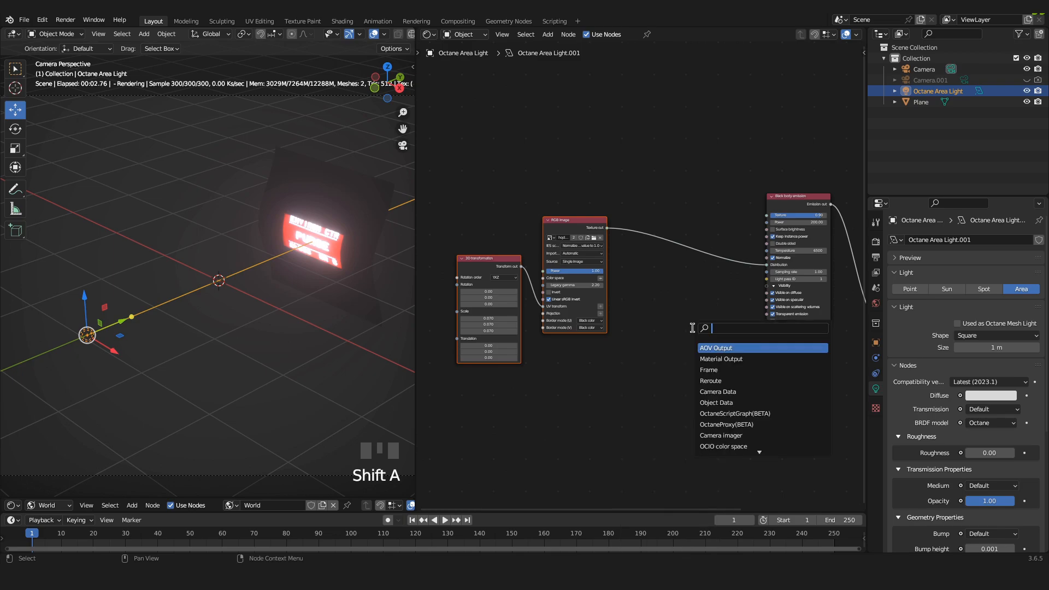
text(cha)
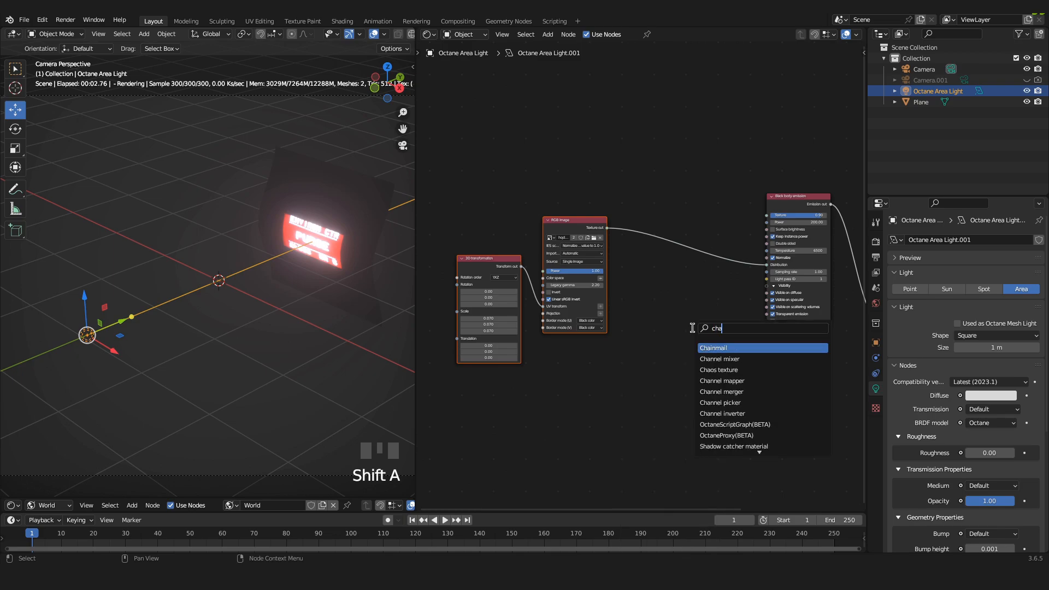
click(755, 391)
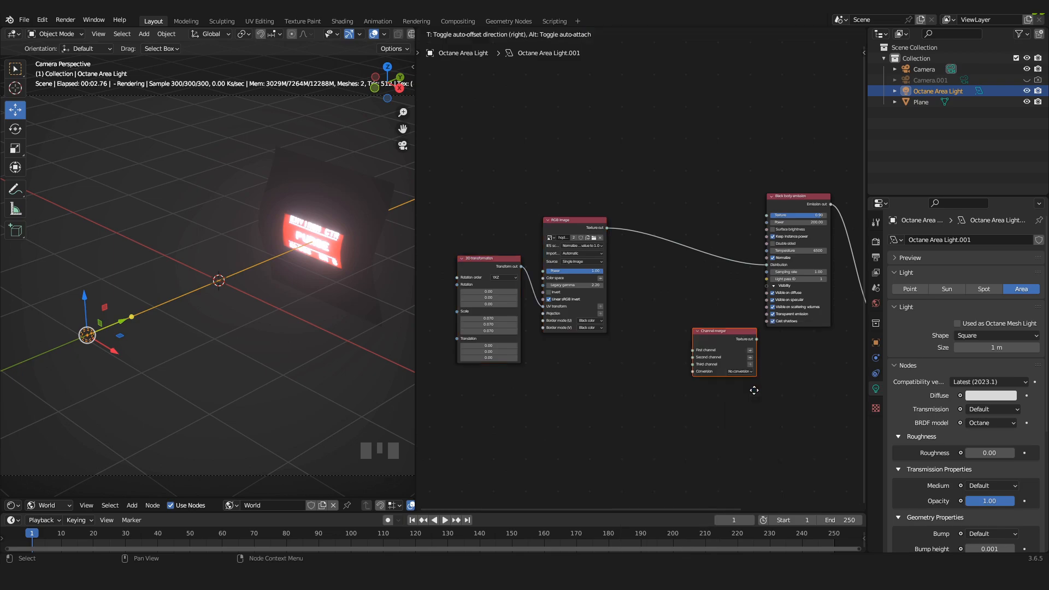
click(745, 301)
middle_drag(749, 328, 763, 327)
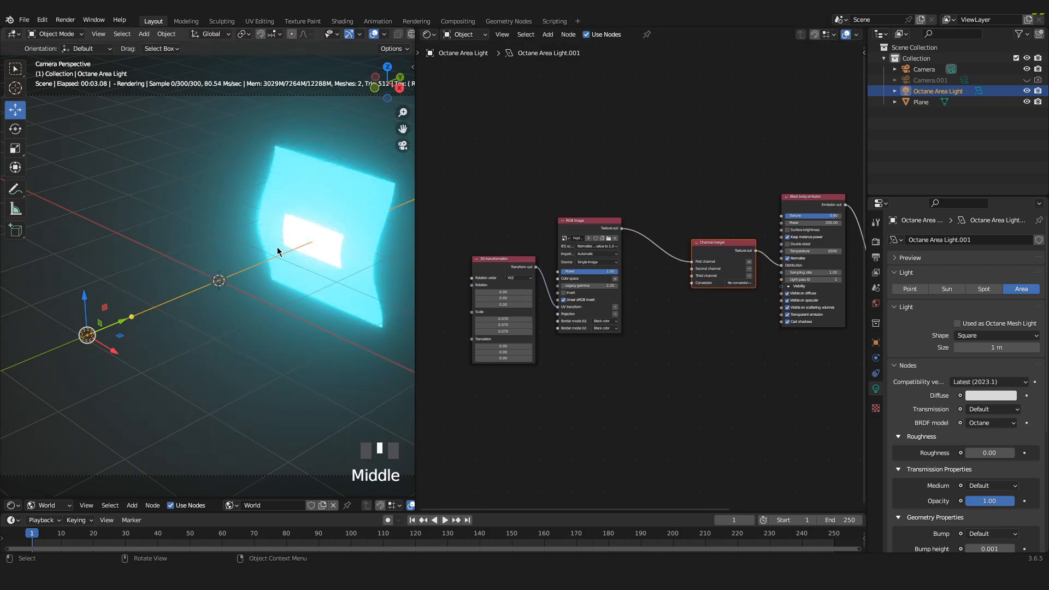
Shift the RGB image and 3D transformation nodes farther from the Channel merger to make room between them.
middle_drag(684, 348, 679, 347)
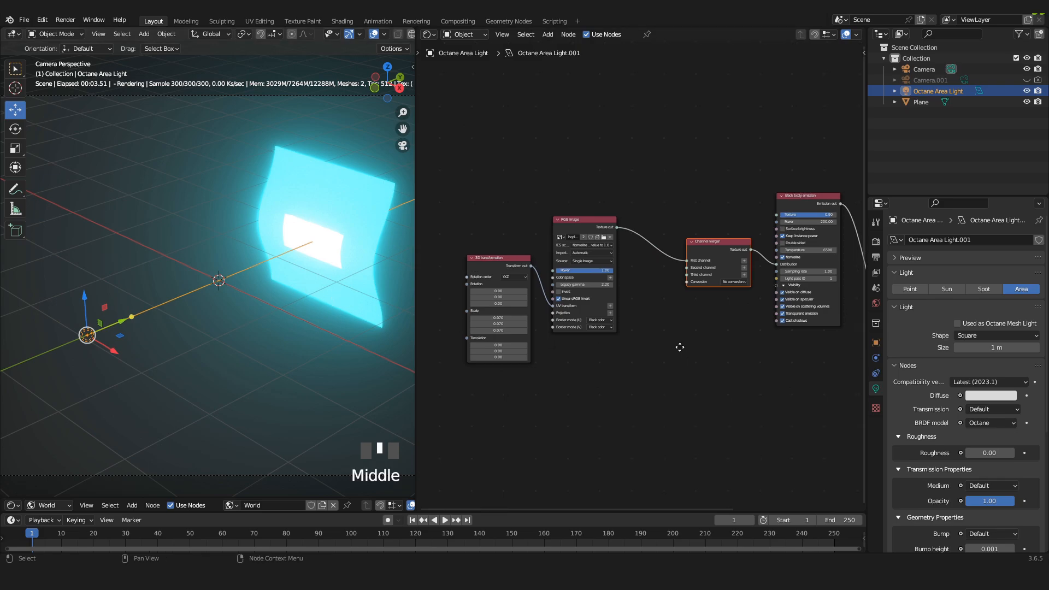
drag(468, 212, 608, 382)
drag(562, 224, 497, 226)
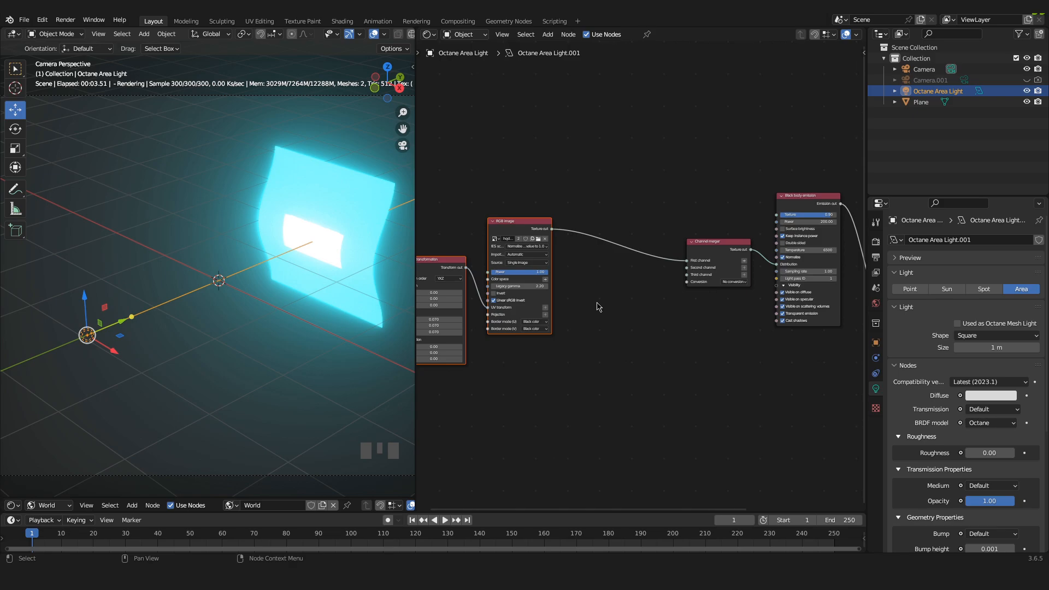
scroll(606, 288, up, 5)
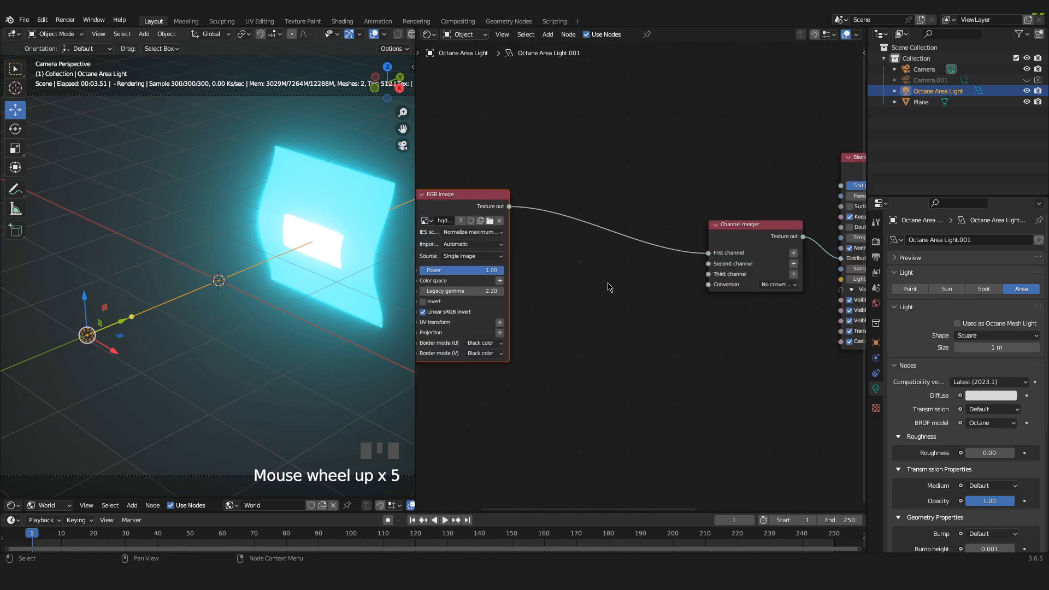
Insert a Channel picker node on the link between the RGB image and the Channel merger's first channel.
click(588, 270)
key(shift+a)
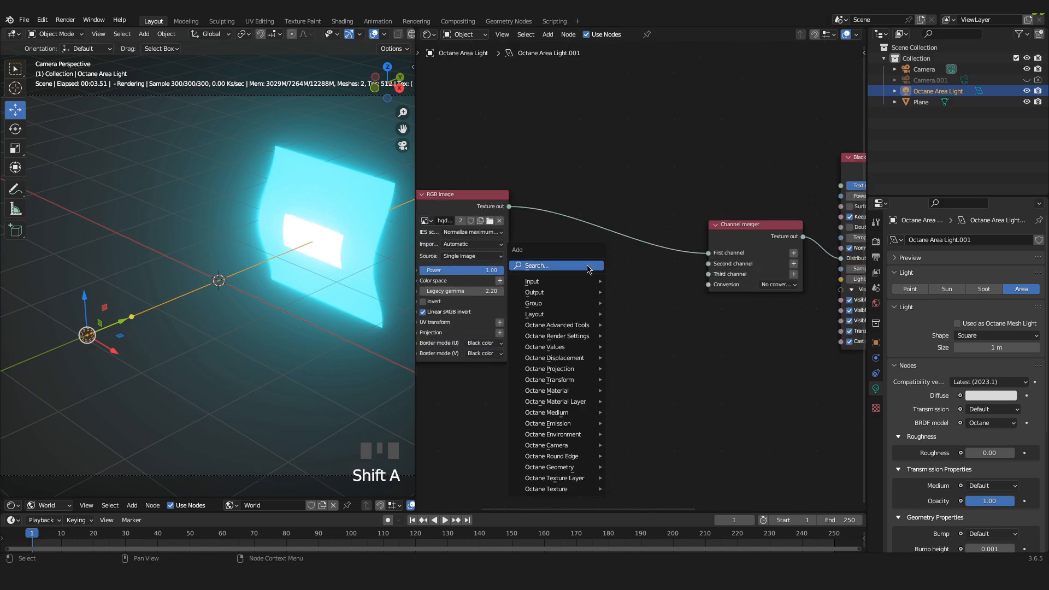
click(586, 265)
text(chan)
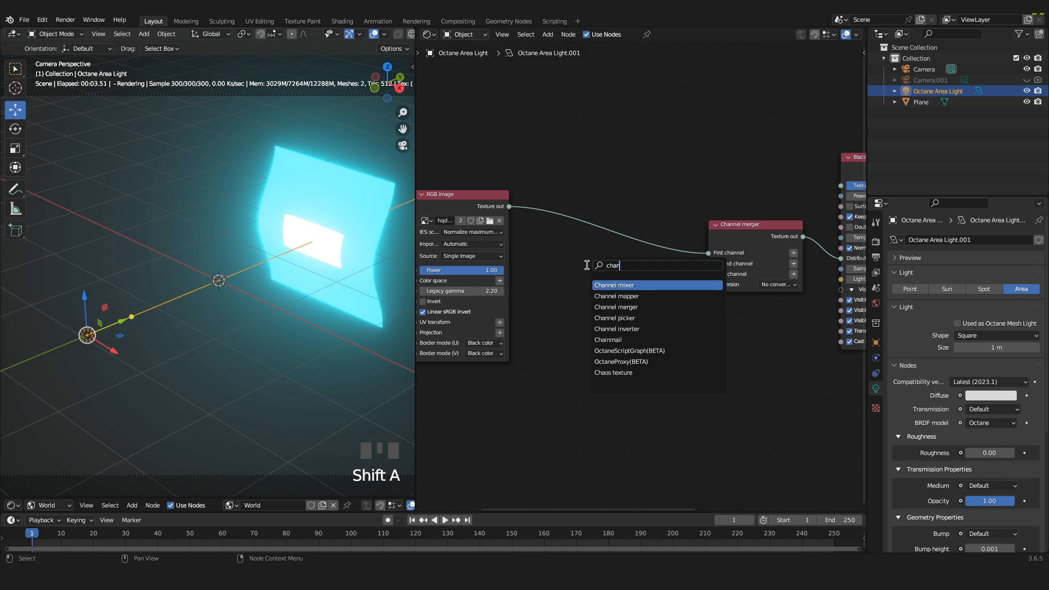
click(652, 319)
click(633, 239)
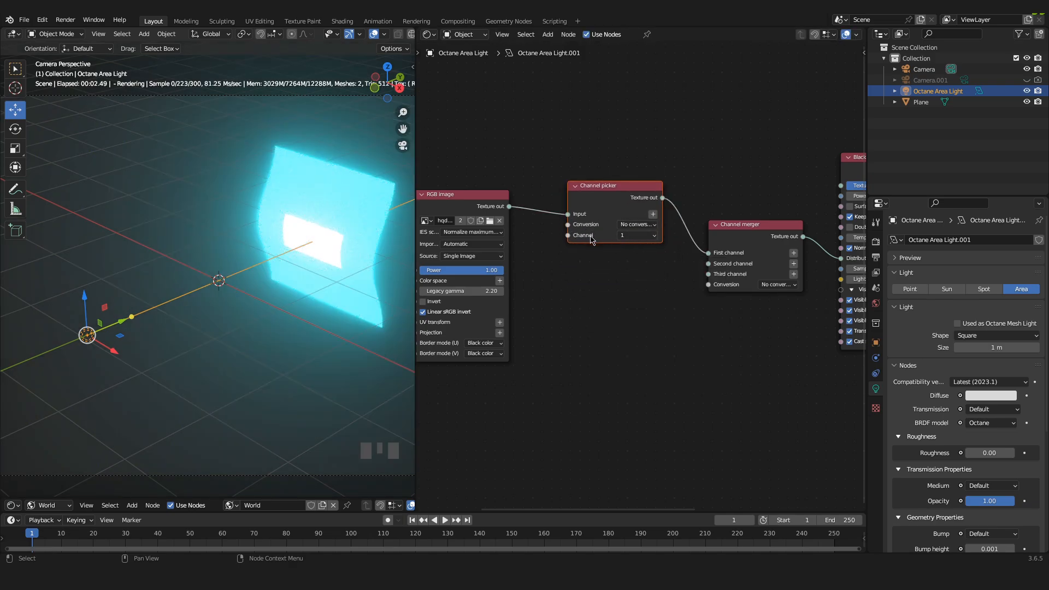
Switch the Channel picker's Channel to 2 and after that to 3 to compare the projected result.
click(636, 237)
click(642, 255)
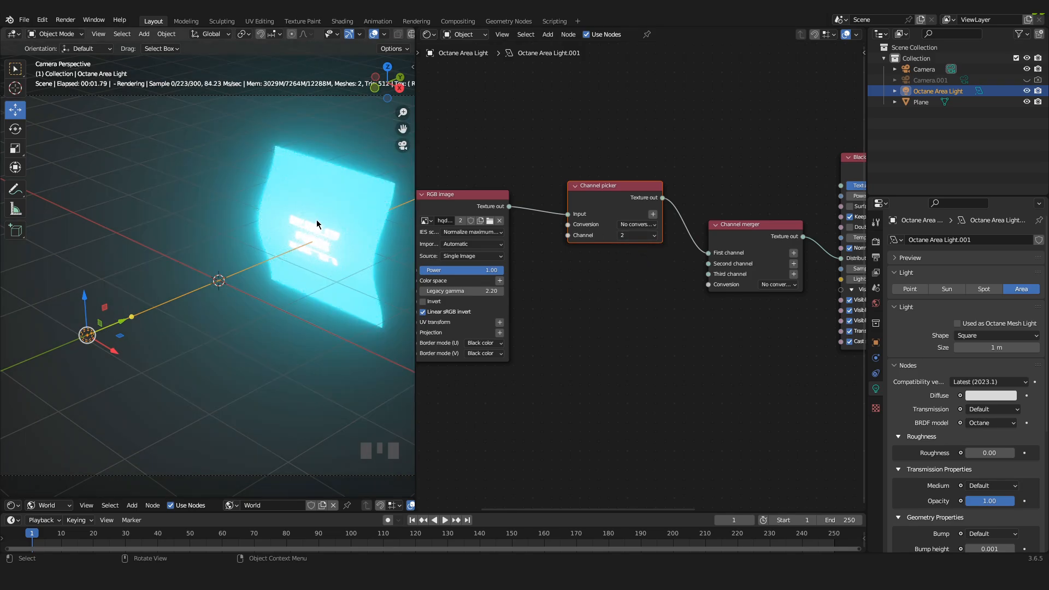
click(637, 235)
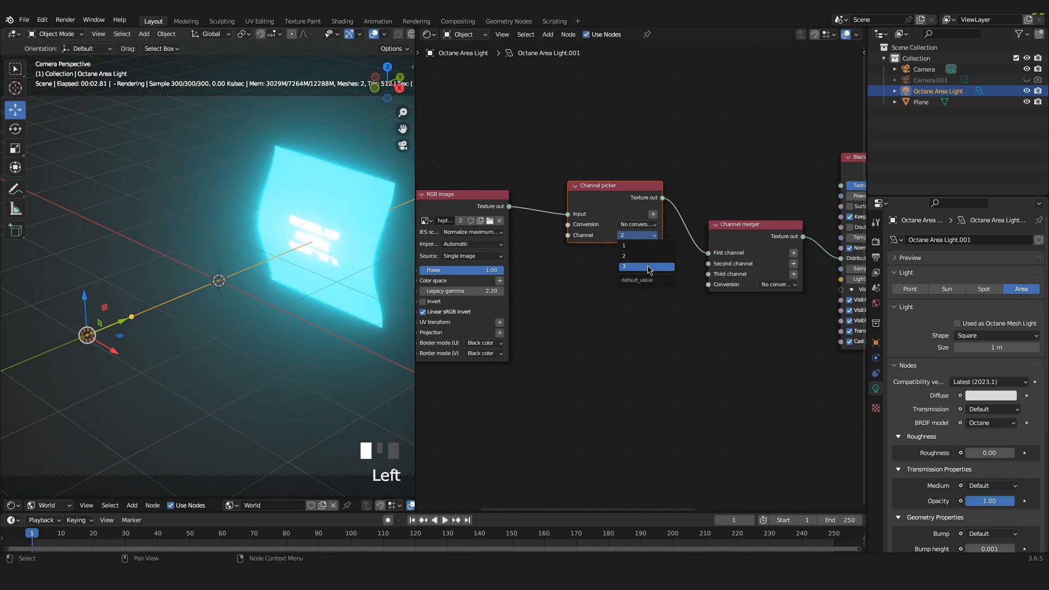
click(648, 267)
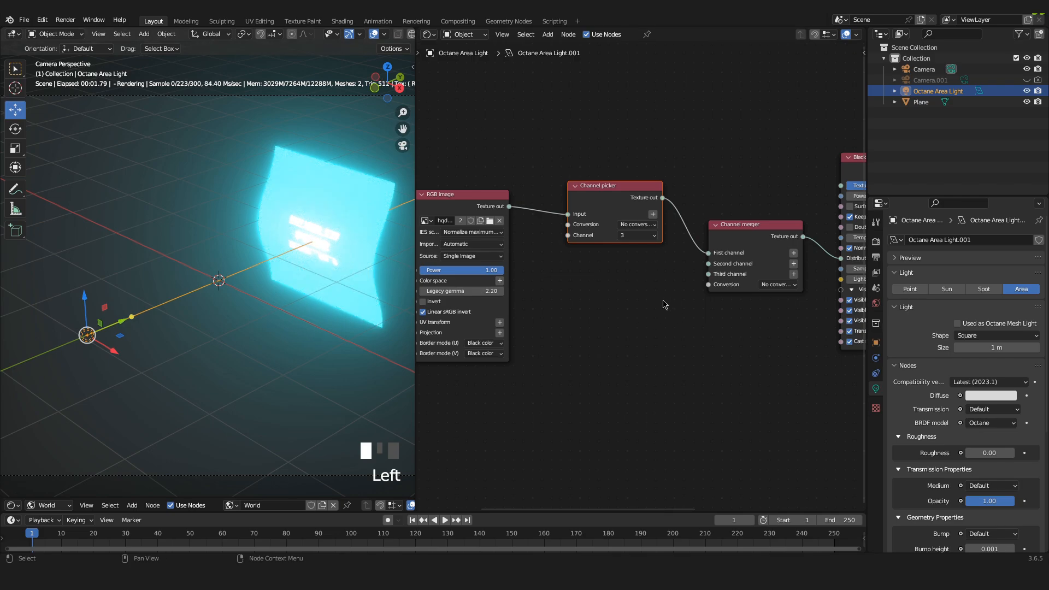
Copy the Channel picker node and paste two duplicates of it below the original.
scroll(636, 308, down, 5)
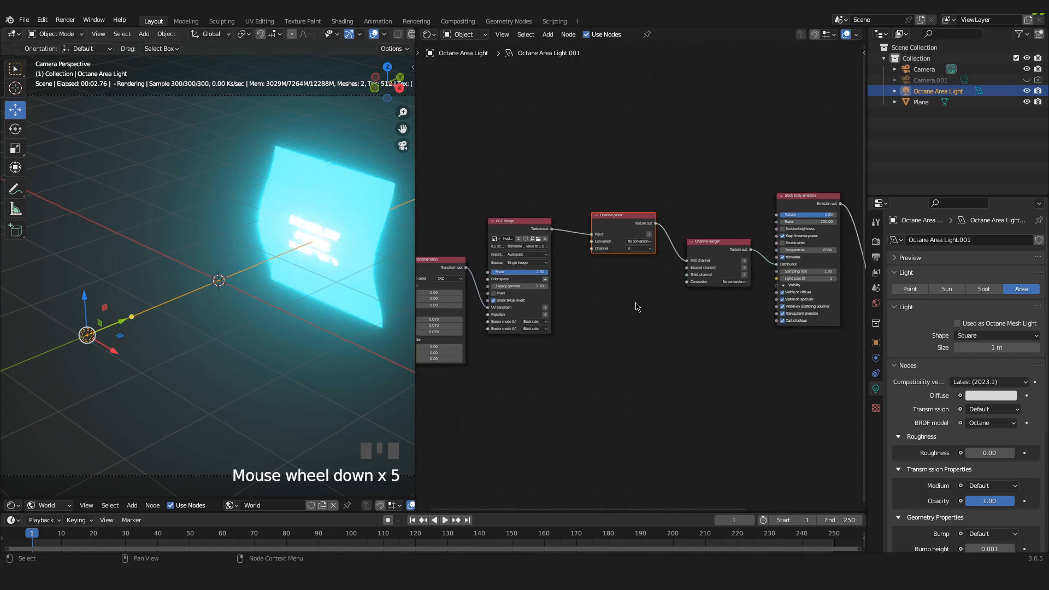
click(623, 234)
scroll(613, 212, up, 6)
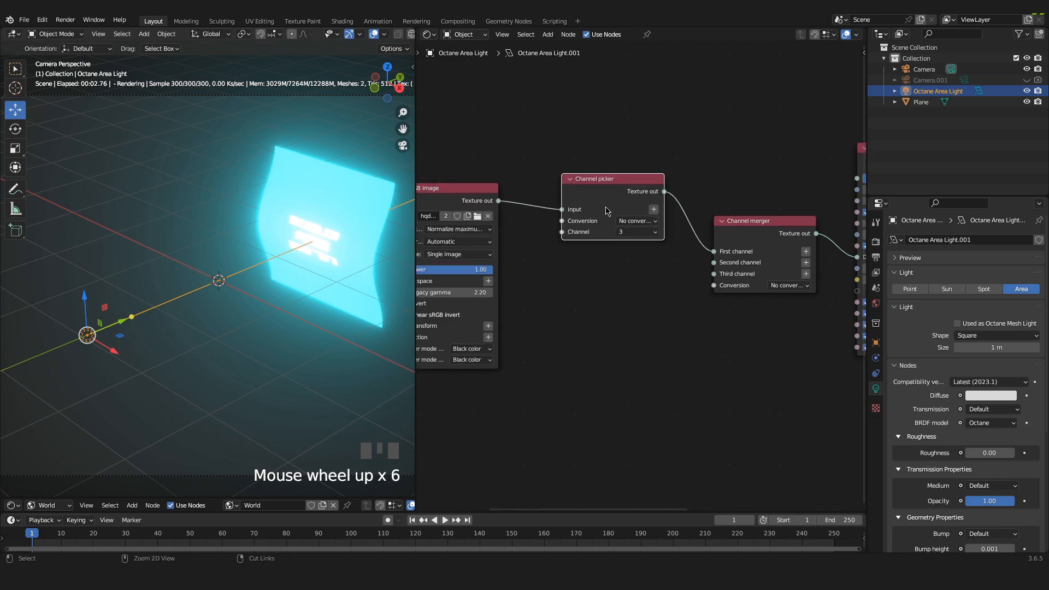
key(ctrl+c)
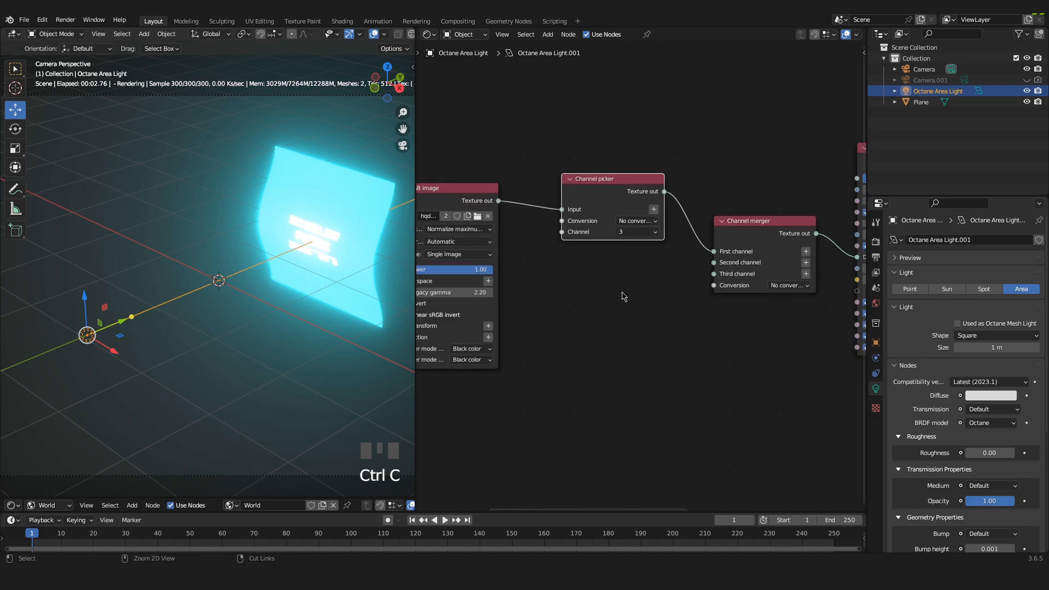
key(ctrl+v)
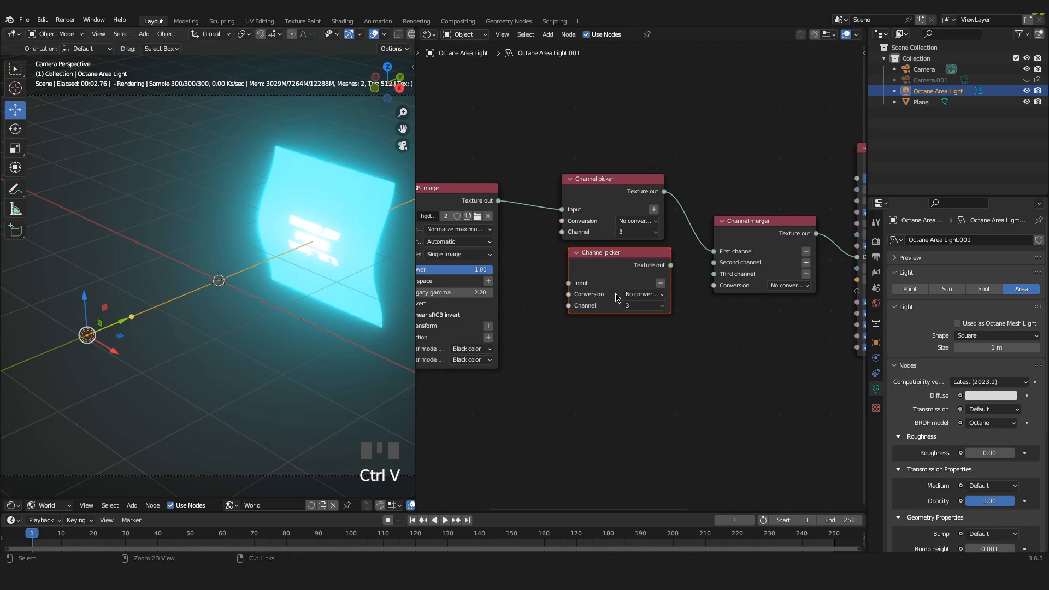
key(ctrl+v)
click(627, 284)
drag(627, 284, 635, 356)
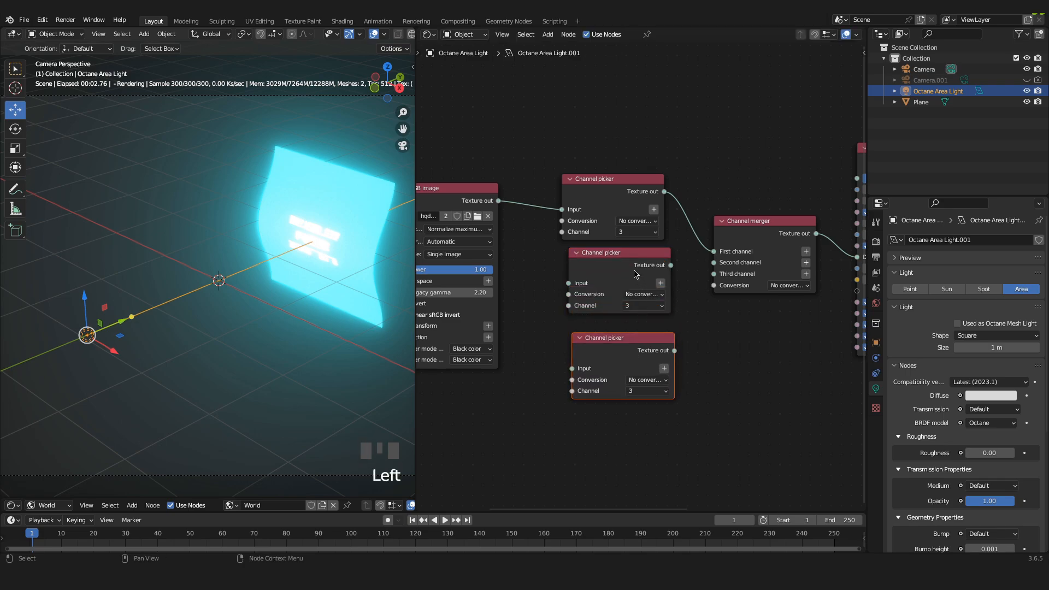
Align the two duplicated Channel picker nodes in a neat column under the original one.
drag(636, 273, 625, 274)
drag(619, 339, 605, 331)
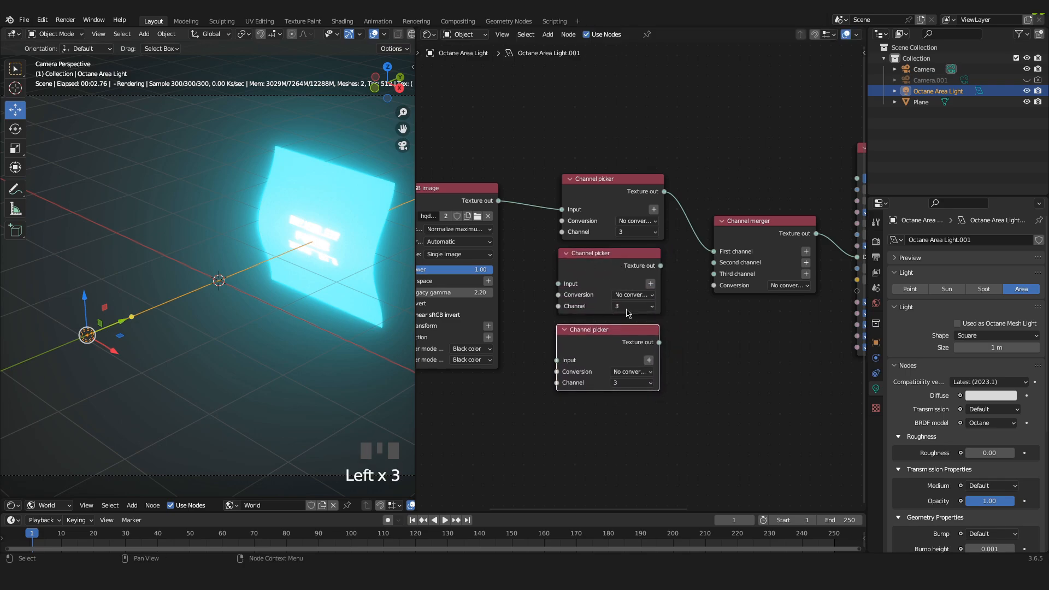
drag(606, 271, 610, 270)
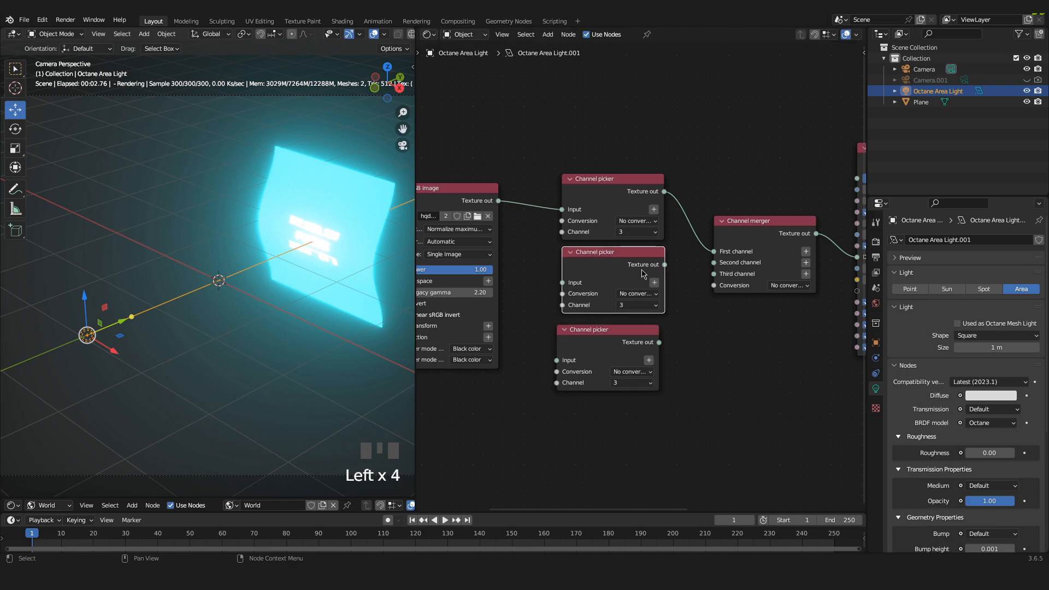
drag(608, 351, 612, 344)
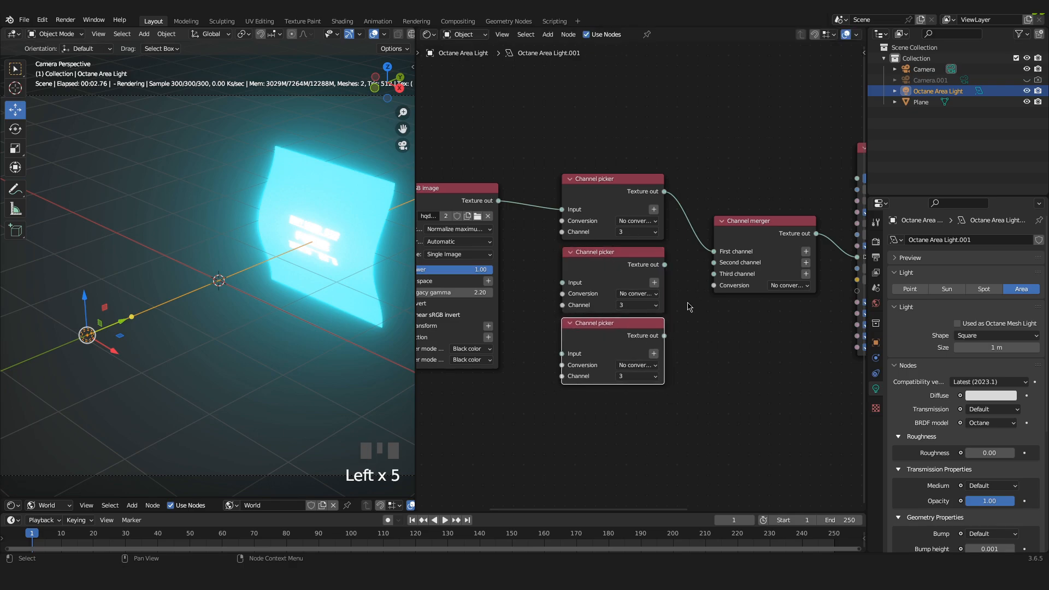
Set Channel to 1 on the uppermost Channel picker and to 2 on the middle one.
click(630, 234)
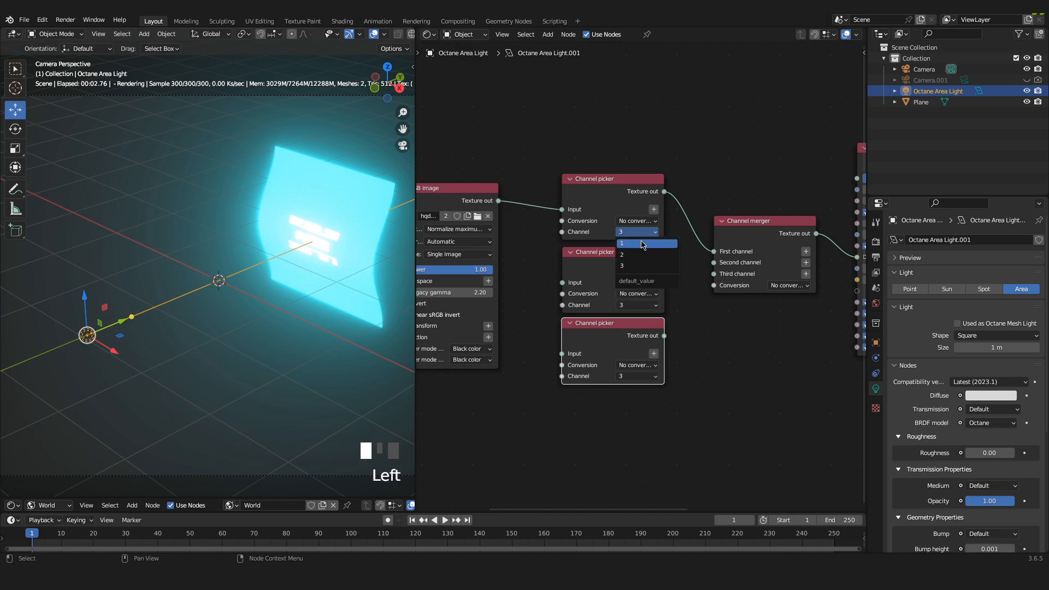
click(642, 243)
click(635, 305)
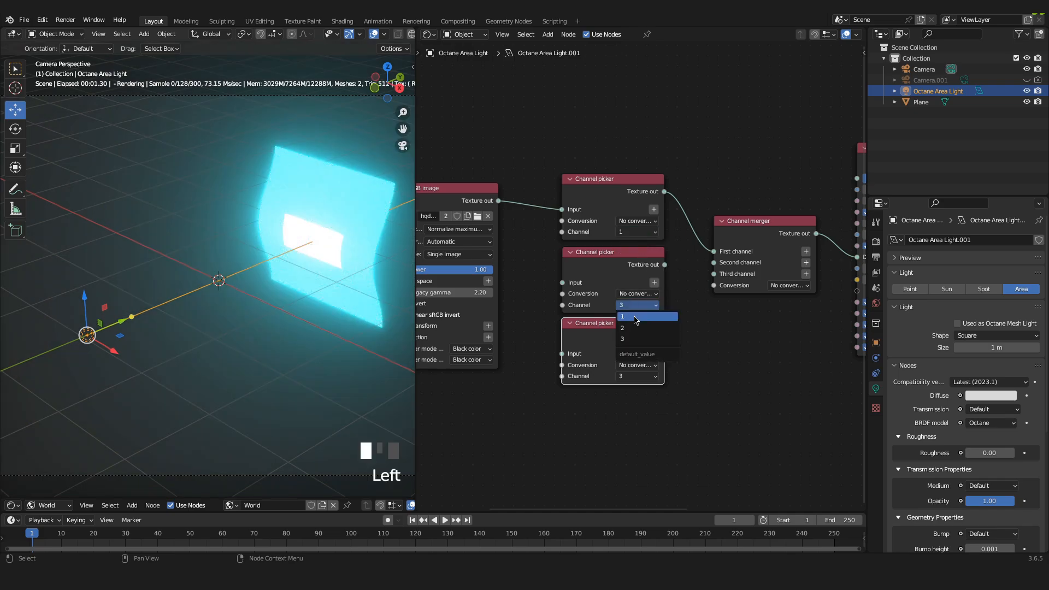
click(634, 328)
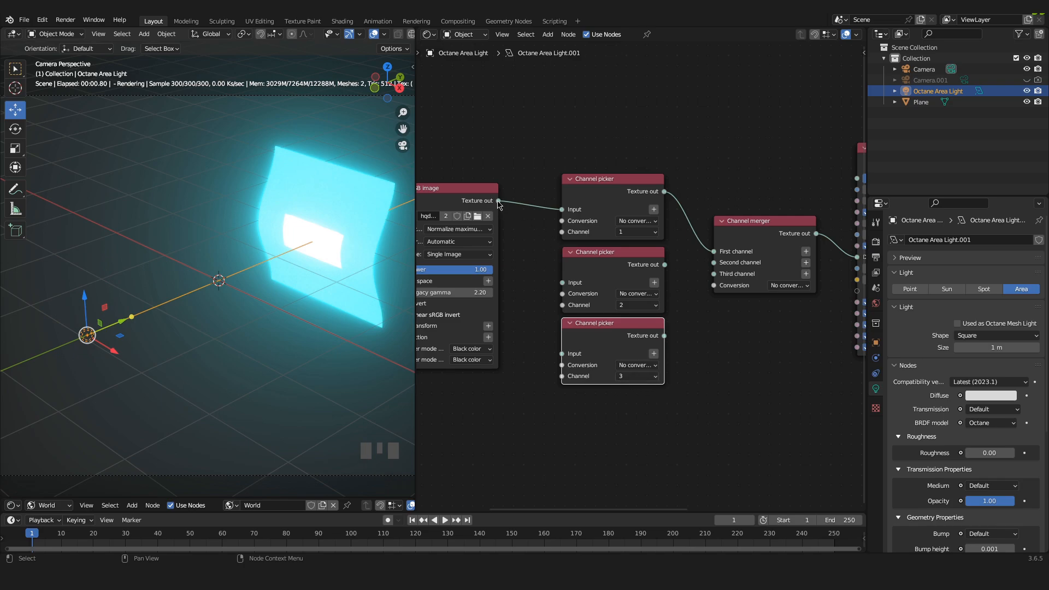
Connect the RGB image to the middle and lowest Channel pickers, and their outputs to the Channel merger's second and third channels.
middle_drag(501, 220, 523, 217)
drag(521, 199, 586, 282)
drag(522, 198, 591, 355)
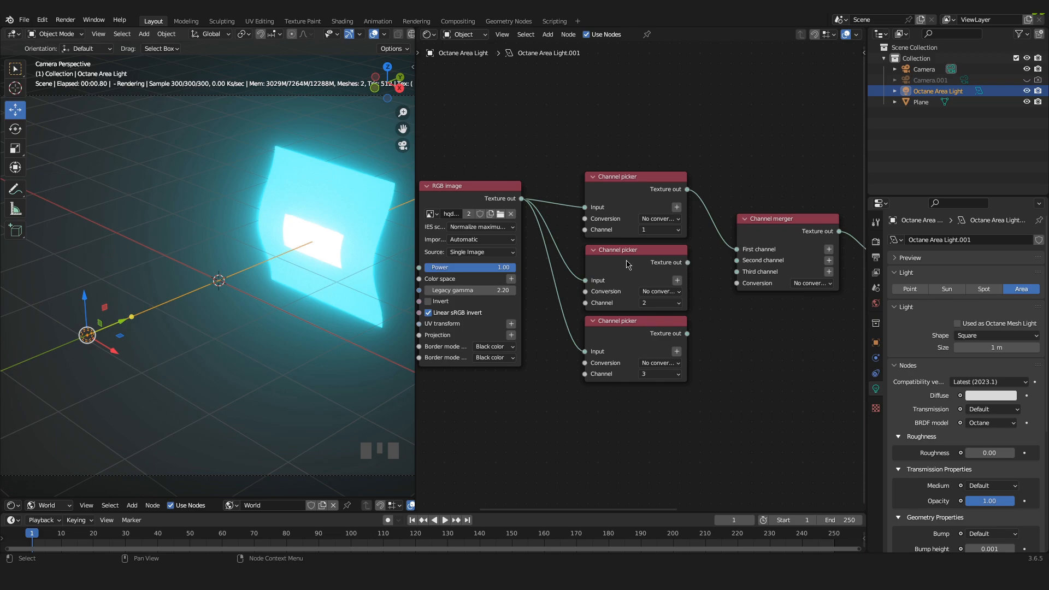
drag(688, 262, 750, 269)
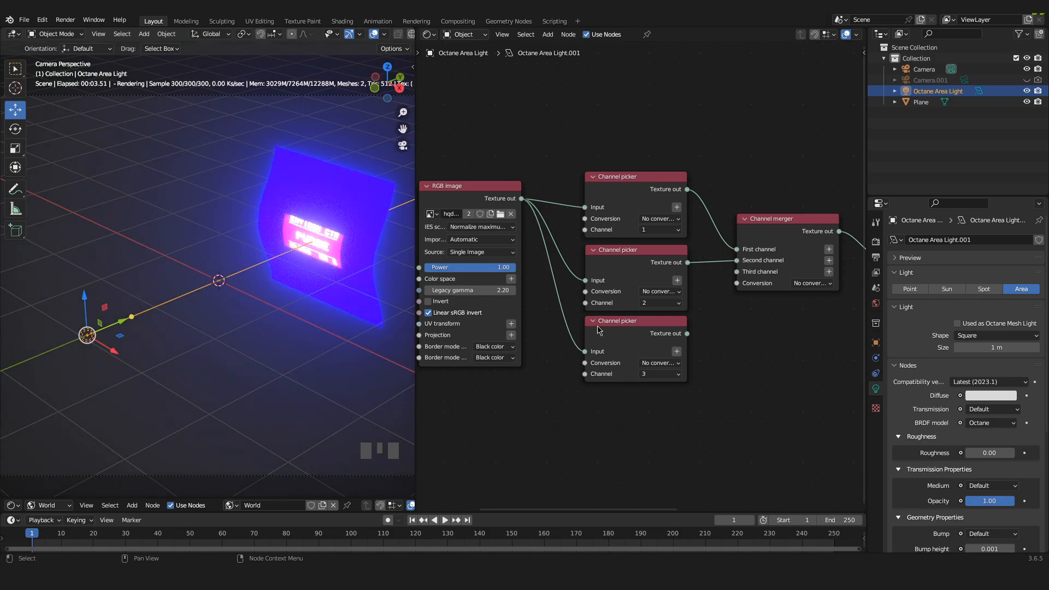
drag(687, 333, 745, 278)
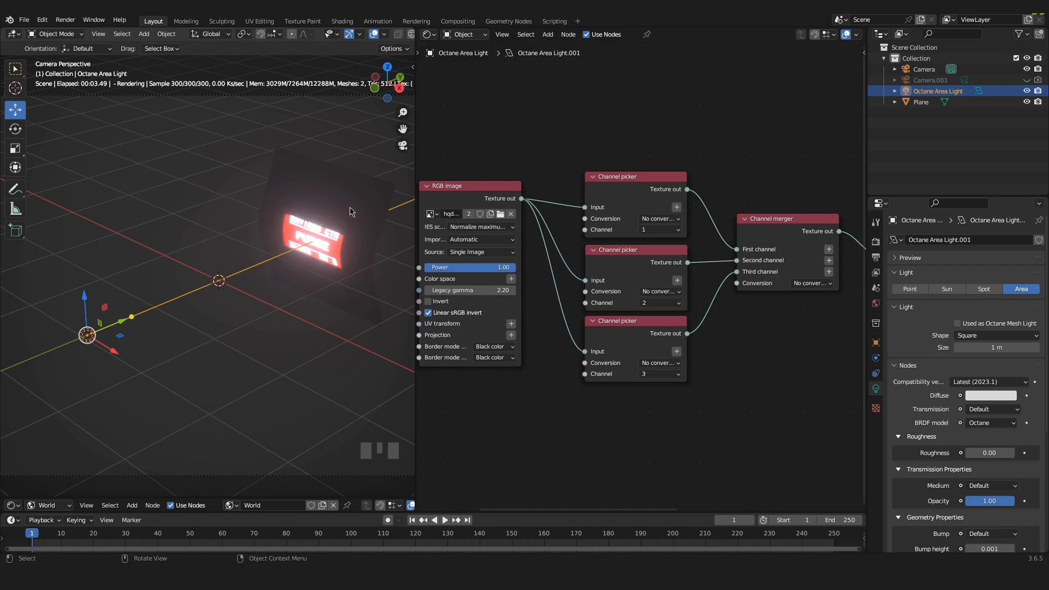
Move the Channel merger and all nodes after it away from the three Channel pickers to leave a wide gap.
scroll(739, 367, down, 6)
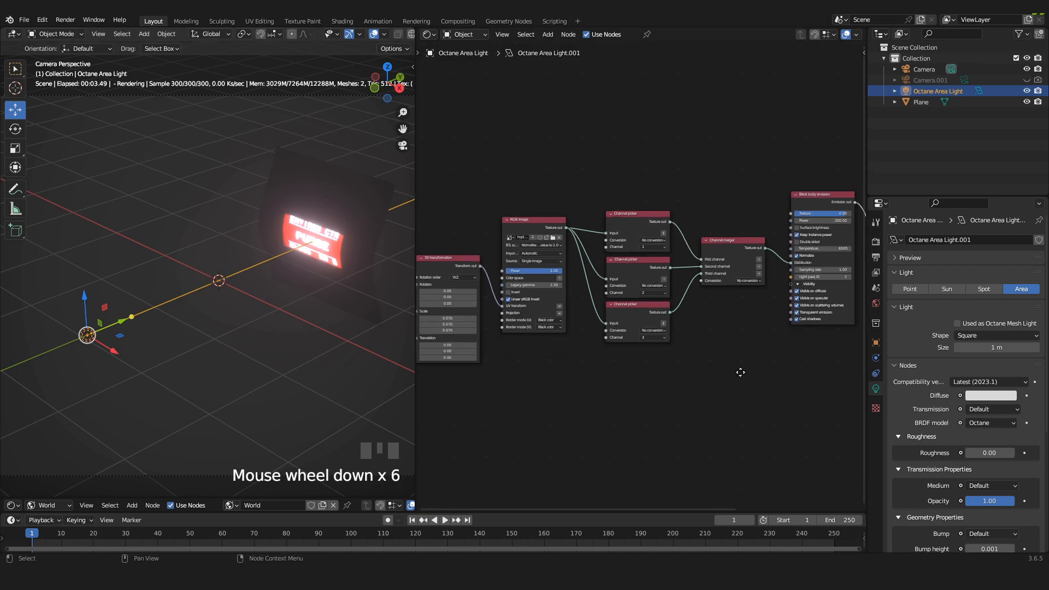
middle_drag(740, 368, 615, 387)
scroll(643, 377, down, 3)
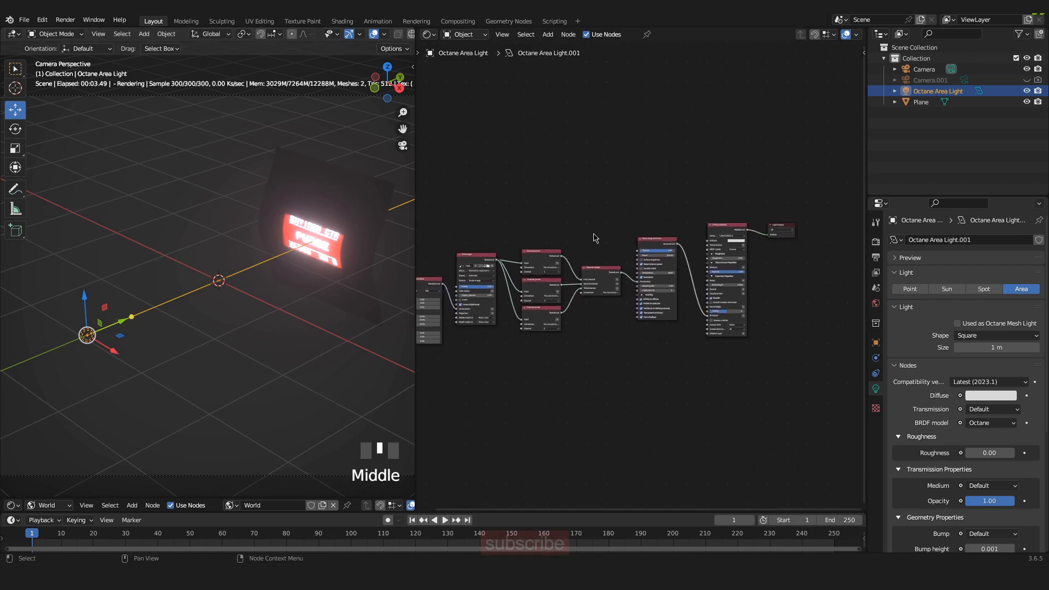
drag(578, 213, 802, 331)
drag(729, 244, 787, 247)
scroll(564, 336, up, 7)
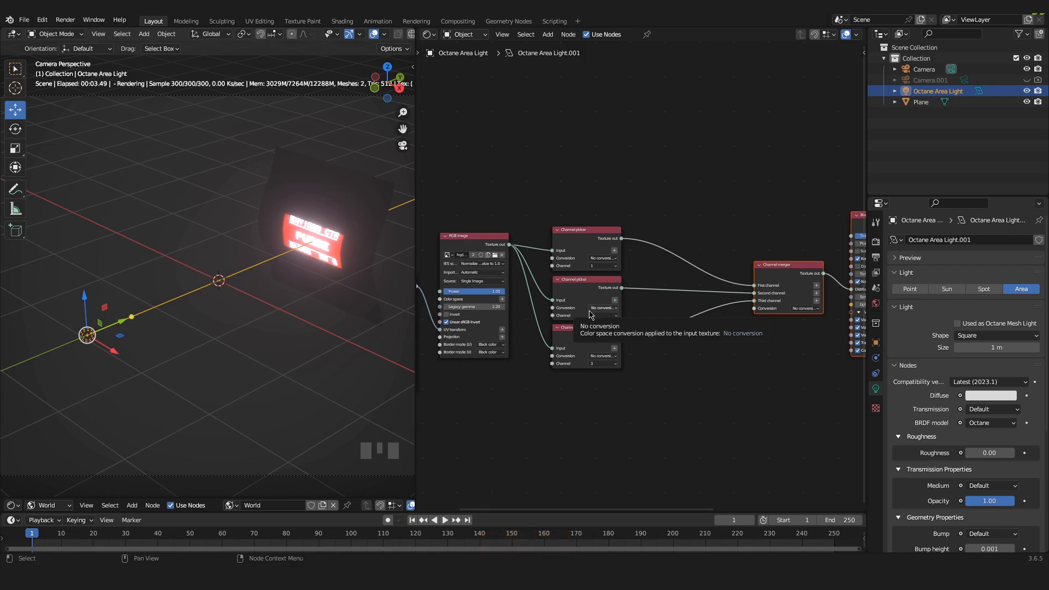
scroll(644, 344, up, 5)
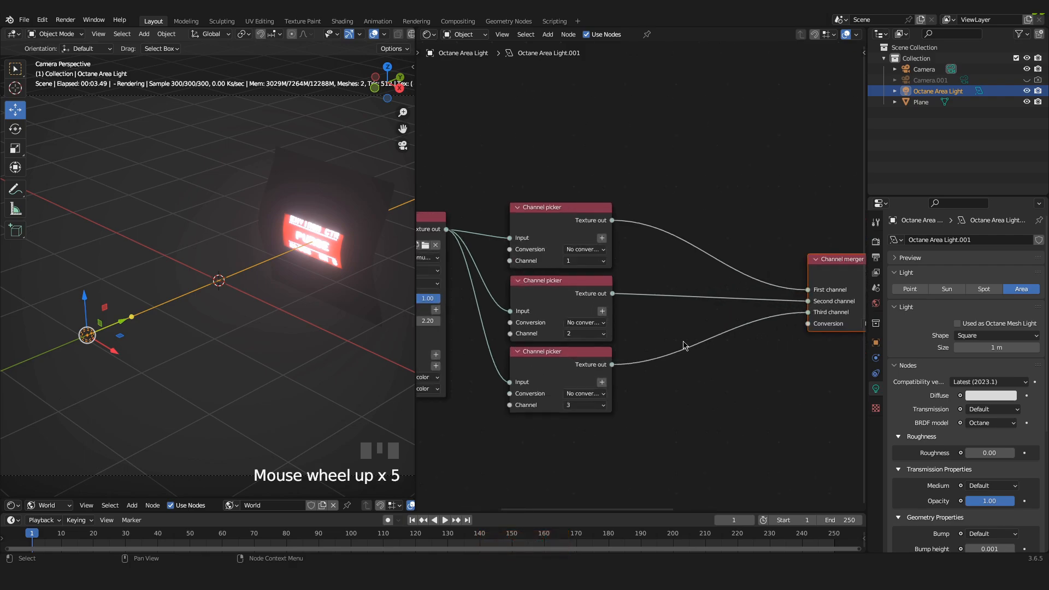
Add a UVW transform node on the link between the uppermost Channel picker and the Channel merger's first channel.
middle_drag(724, 219, 716, 230)
key(shift+a)
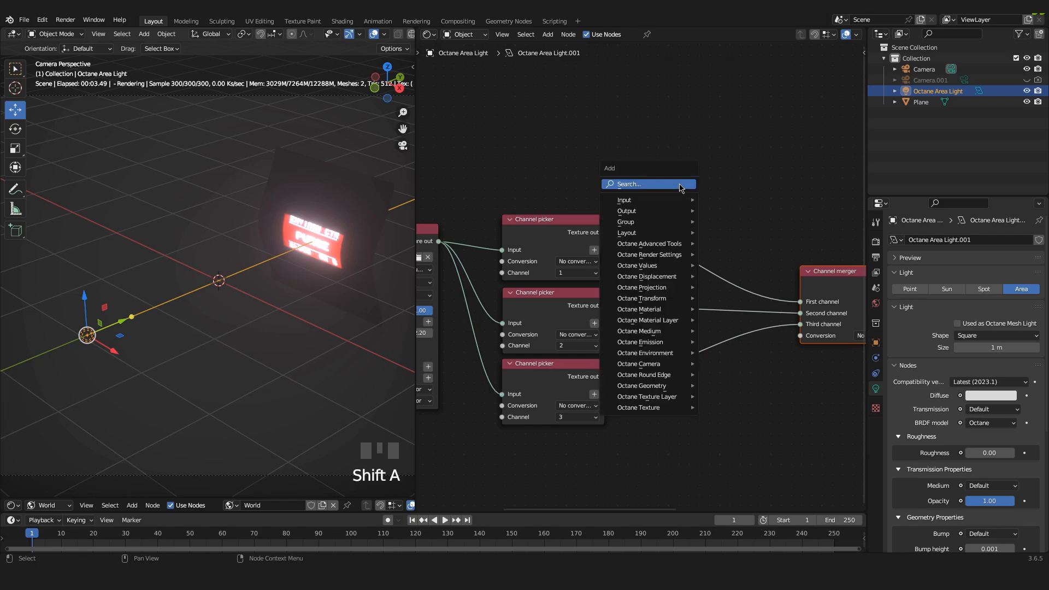
click(679, 184)
text(uv)
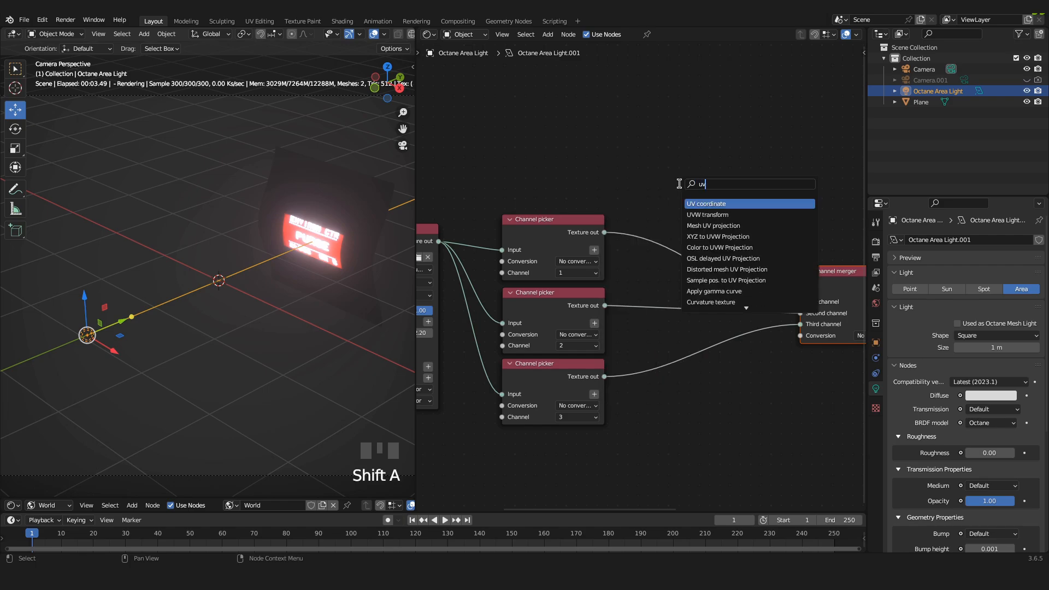
click(744, 214)
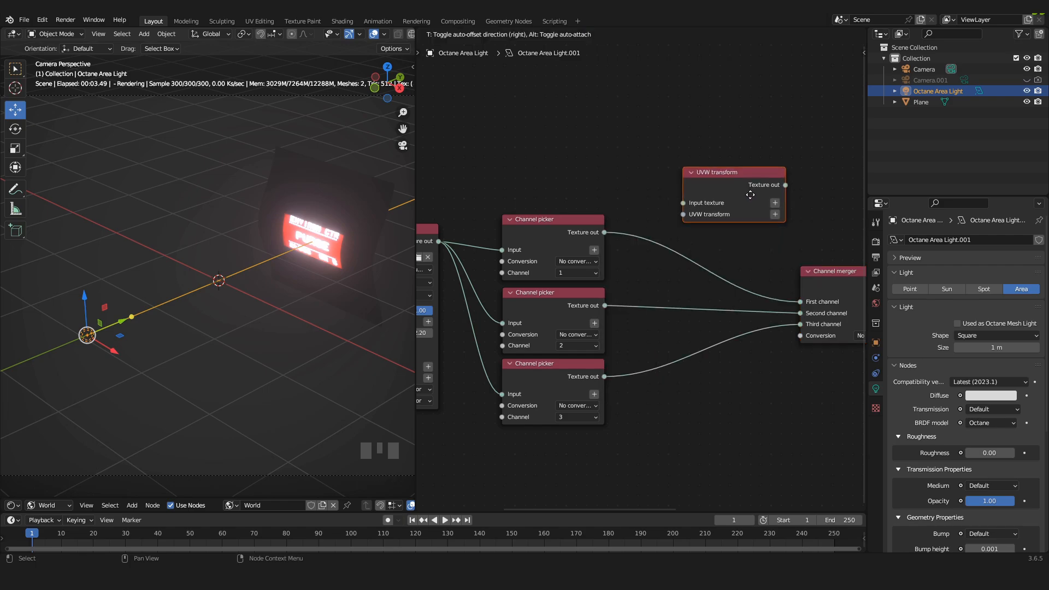
click(717, 242)
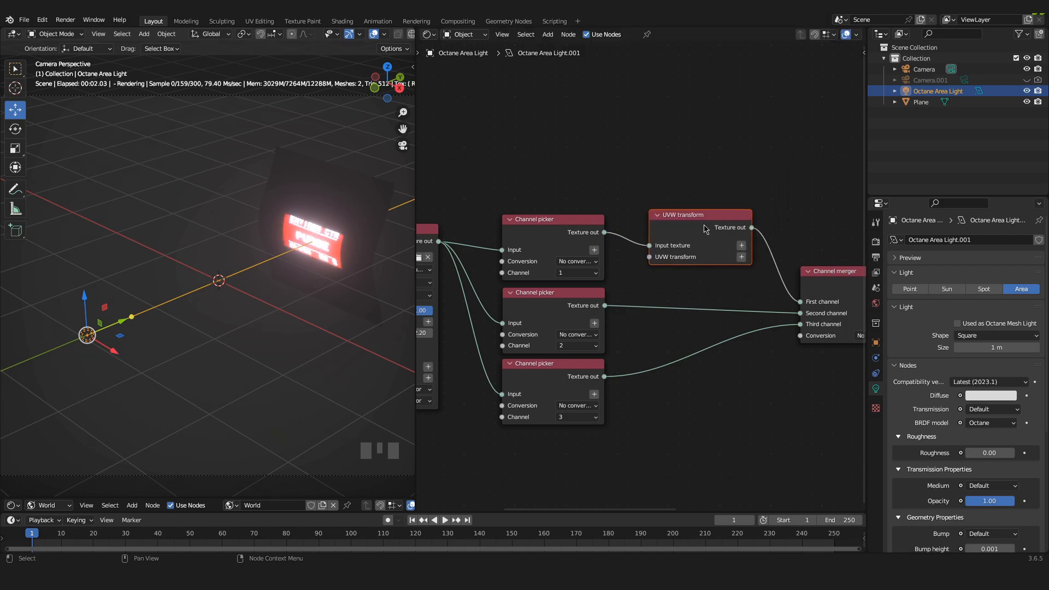
Duplicate the UVW transform node onto the link between the lowest Channel picker and the Channel merger's third channel.
click(698, 240)
key(ctrl+c)
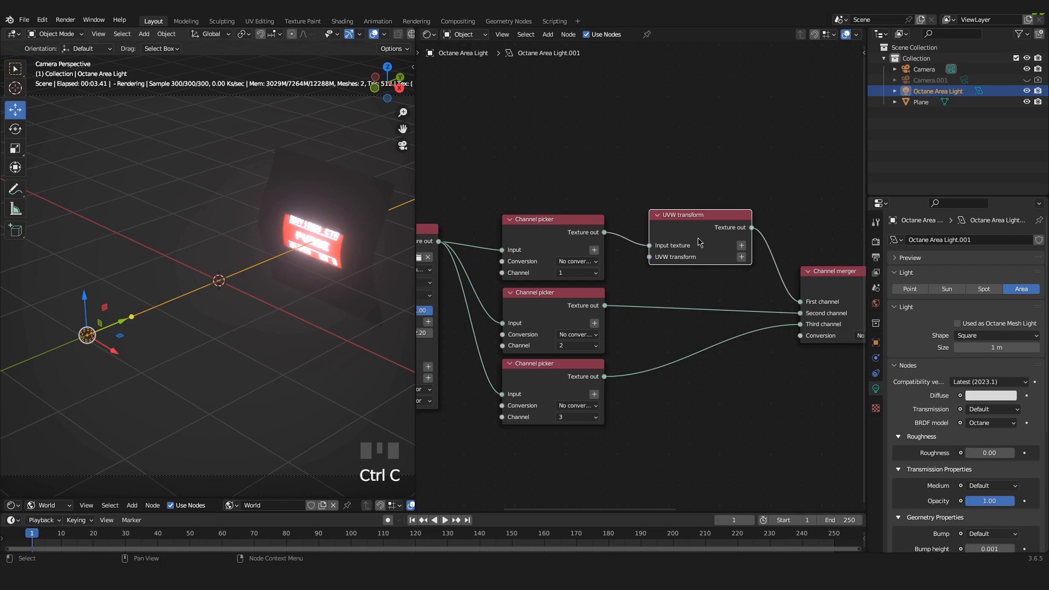
key(ctrl+v)
drag(715, 385, 691, 376)
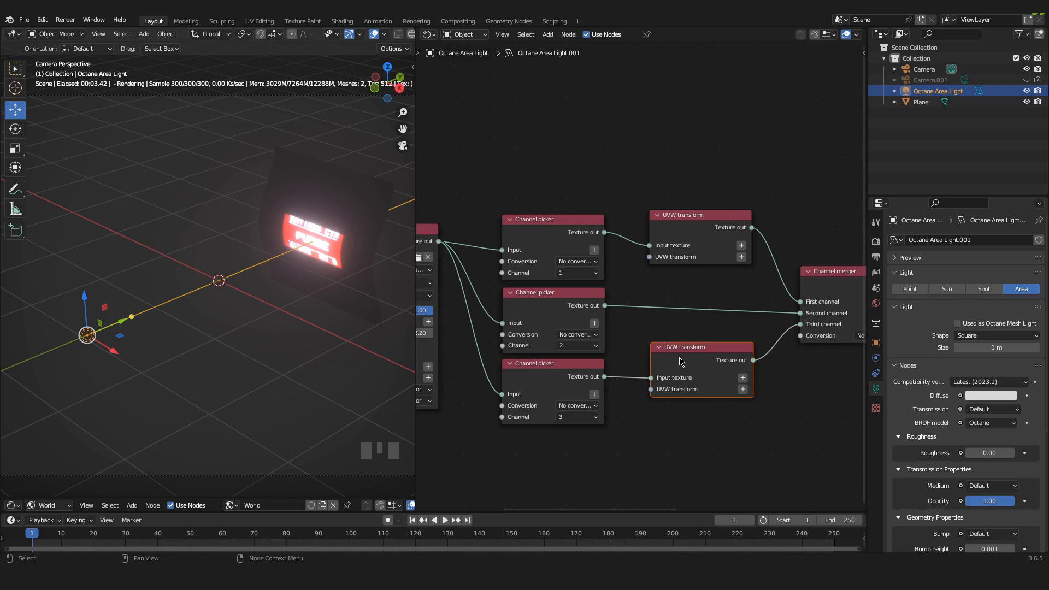
click(559, 385)
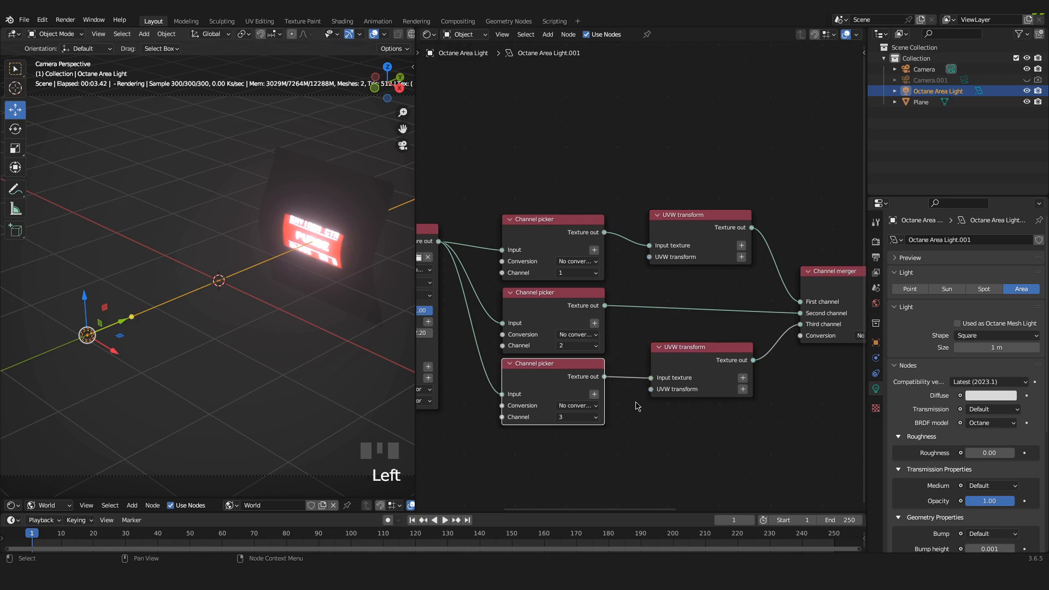
middle_drag(682, 428, 647, 382)
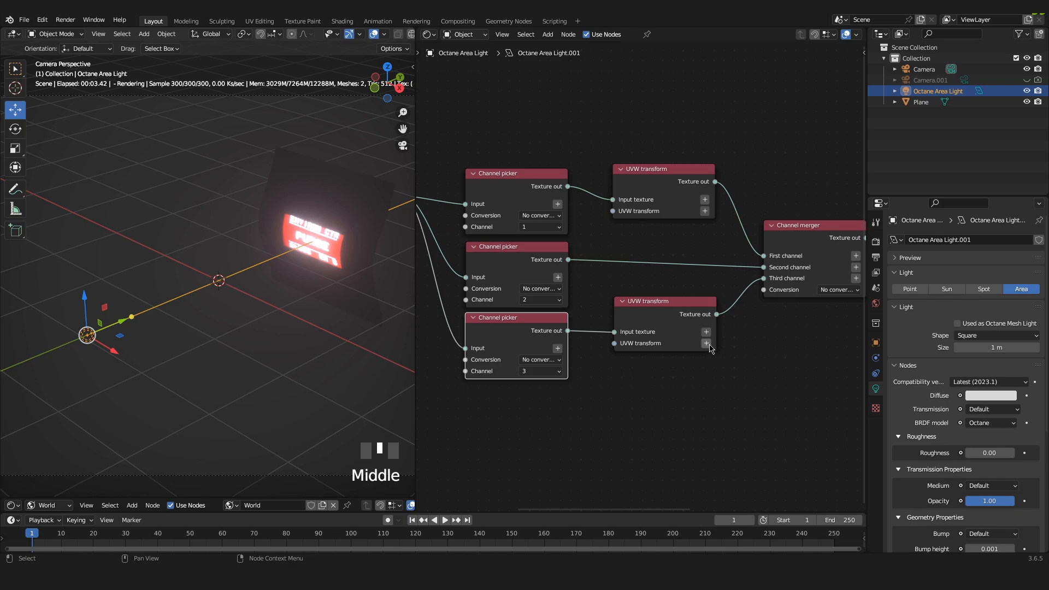
Add a 3D transformation node to each UVW transform's transform input, placing one under and one above the Channel picker column.
click(708, 345)
drag(550, 350, 525, 403)
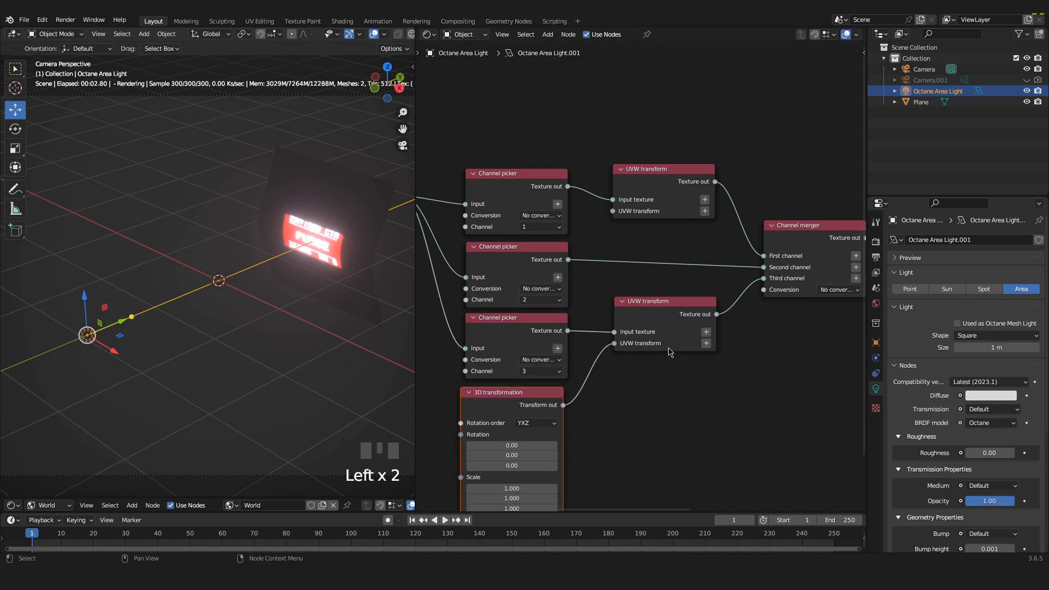
click(704, 211)
drag(527, 207, 525, 16)
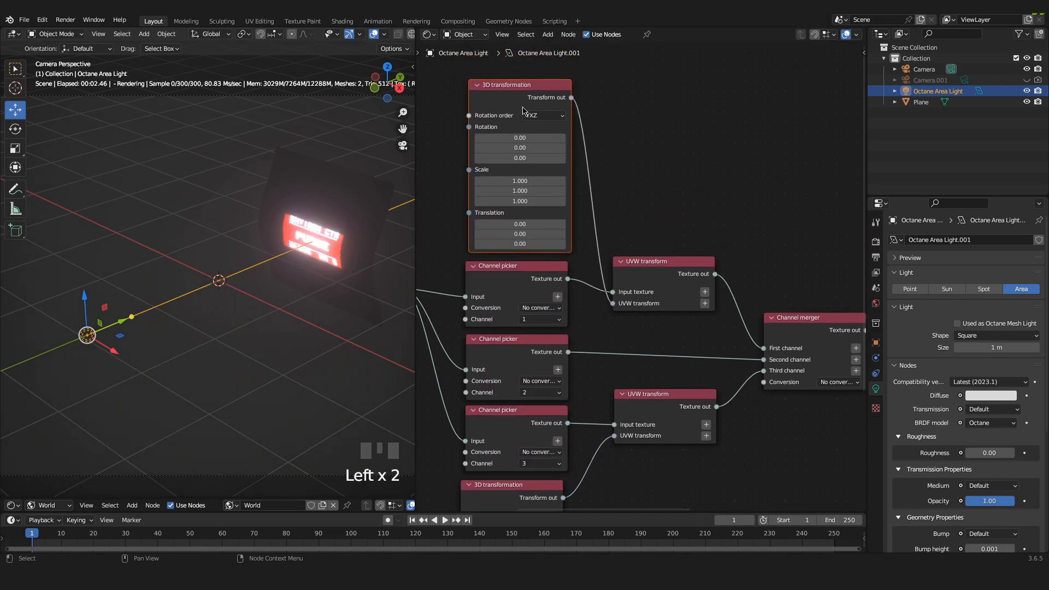
middle_drag(600, 143, 631, 217)
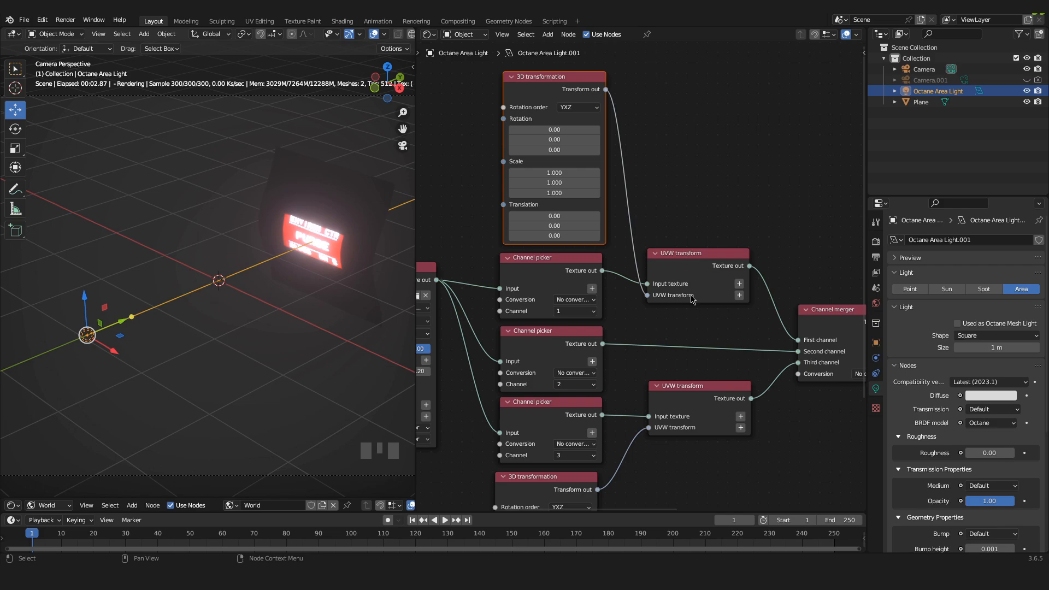
middle_drag(687, 308, 683, 249)
scroll(710, 284, down, 4)
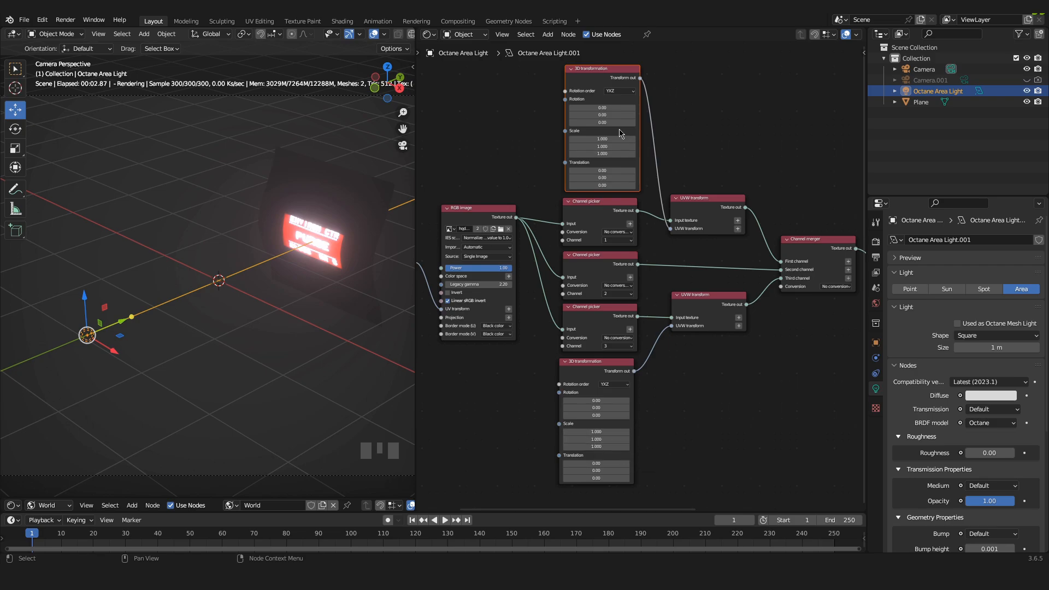
Set the X Translation of the upper 3D transformation to 0.03 to shift the red channel.
scroll(614, 135, up, 4)
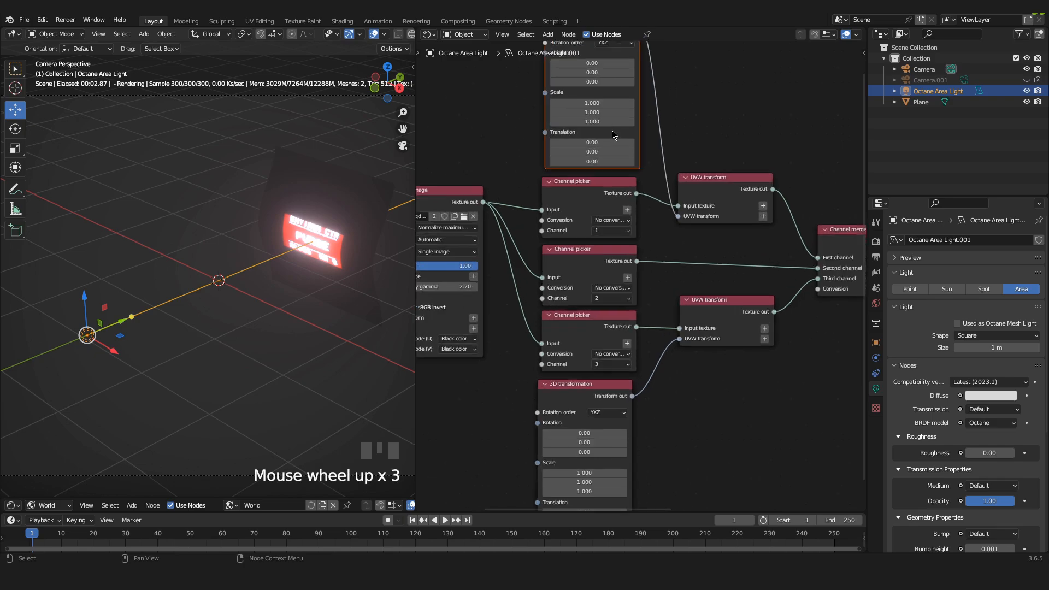
scroll(316, 244, up, 5)
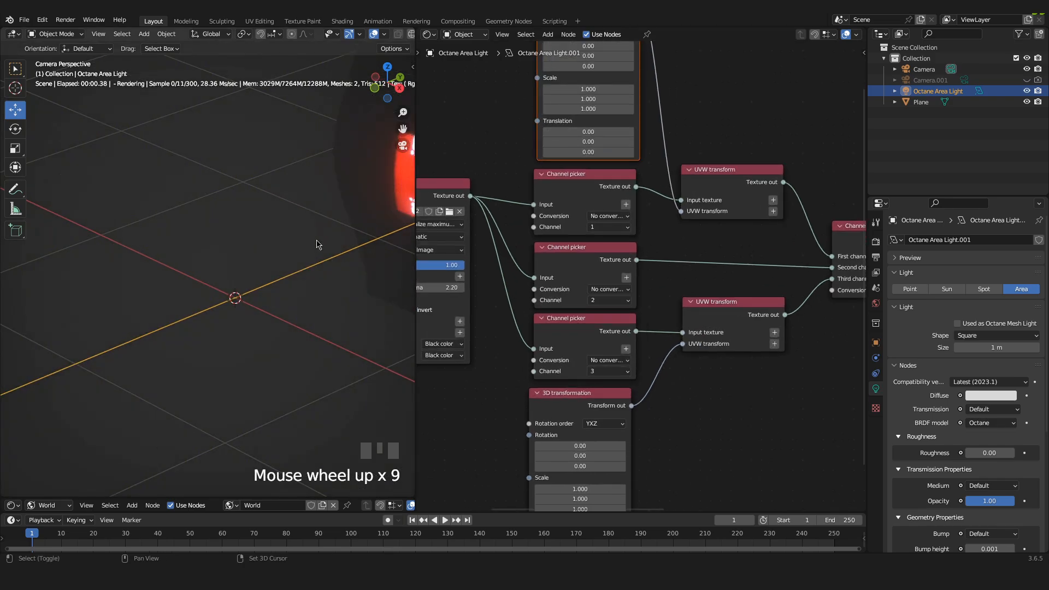
shift+middle_drag(318, 244, 156, 276)
scroll(155, 277, up, 3)
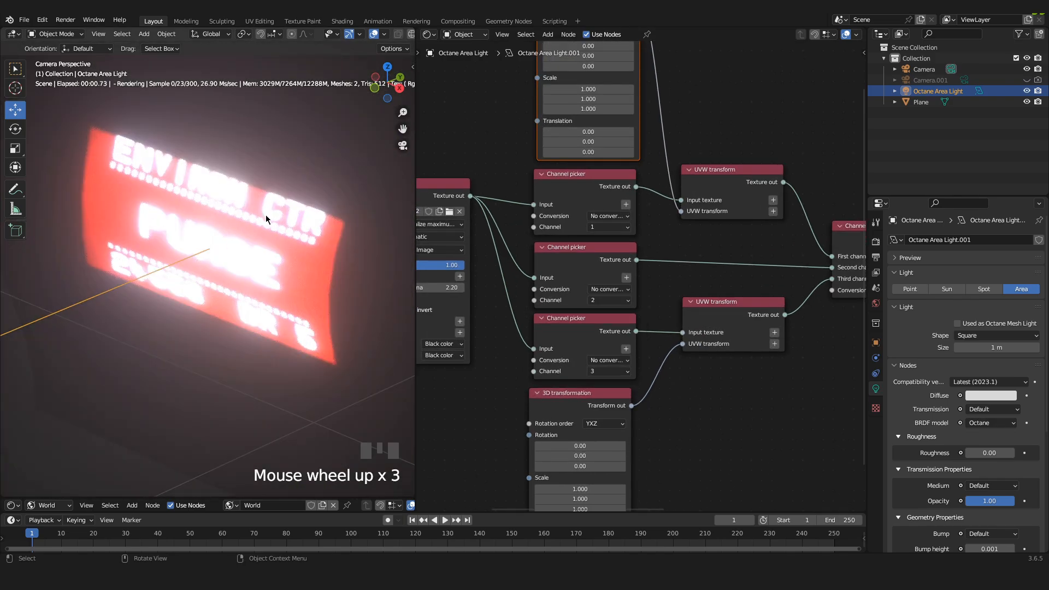
scroll(273, 215, up, 1)
middle_drag(650, 194, 677, 308)
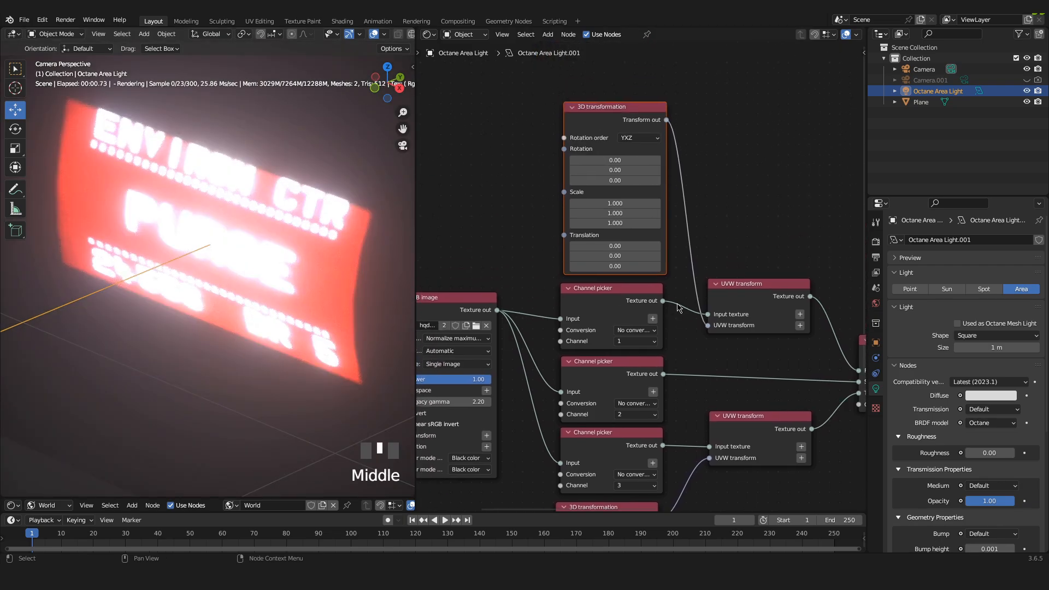
scroll(676, 307, up, 2)
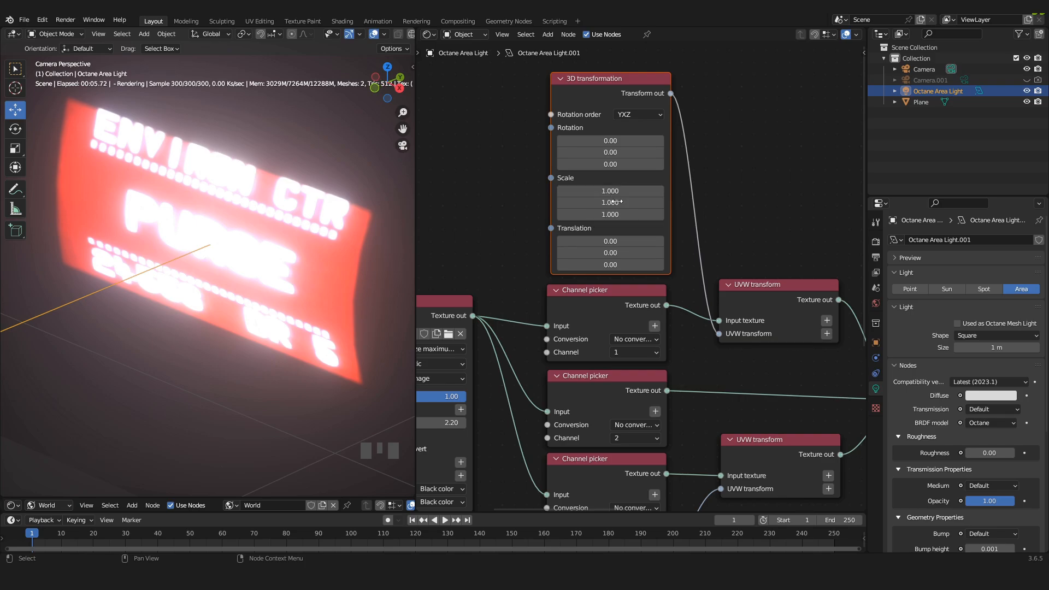
drag(610, 242, 614, 242)
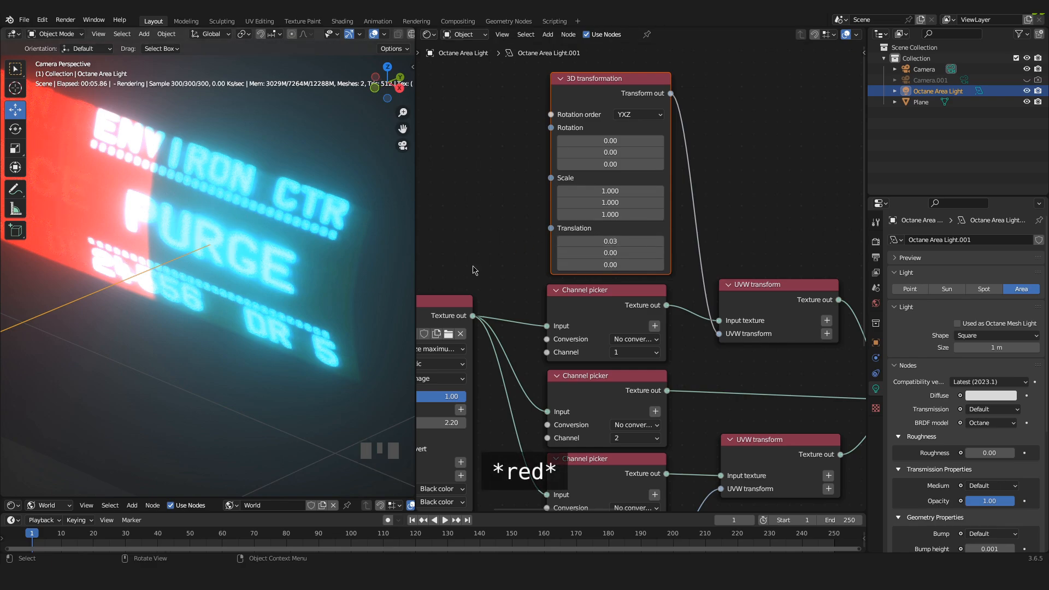
Try an X Translation of 0.05 on the lower 3D transformation and reset it to 0.
middle_drag(694, 361, 677, 348)
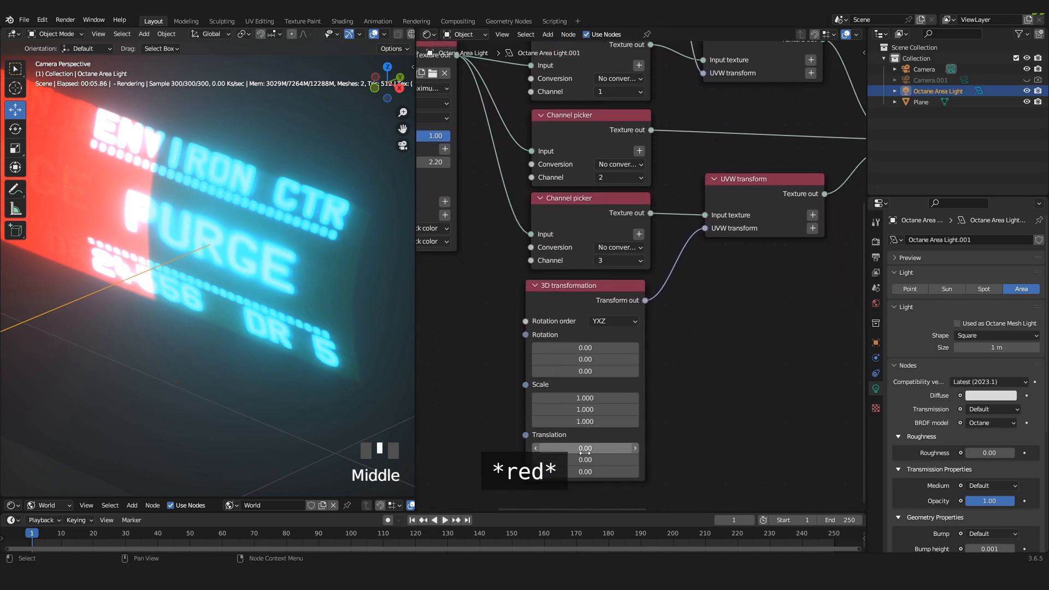
drag(583, 452, 584, 452)
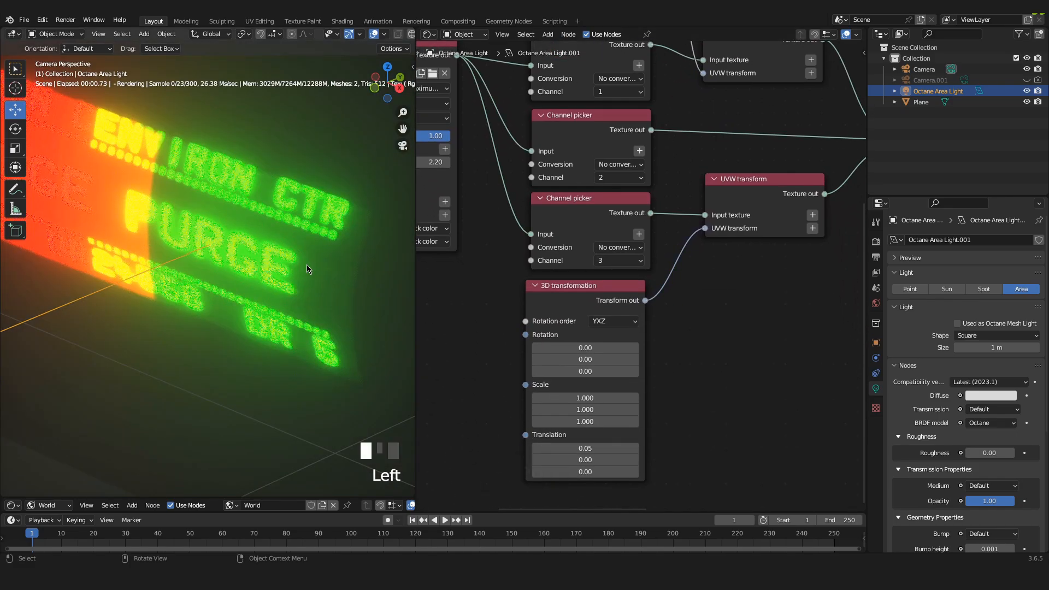
double_click(598, 445)
text(0.03)
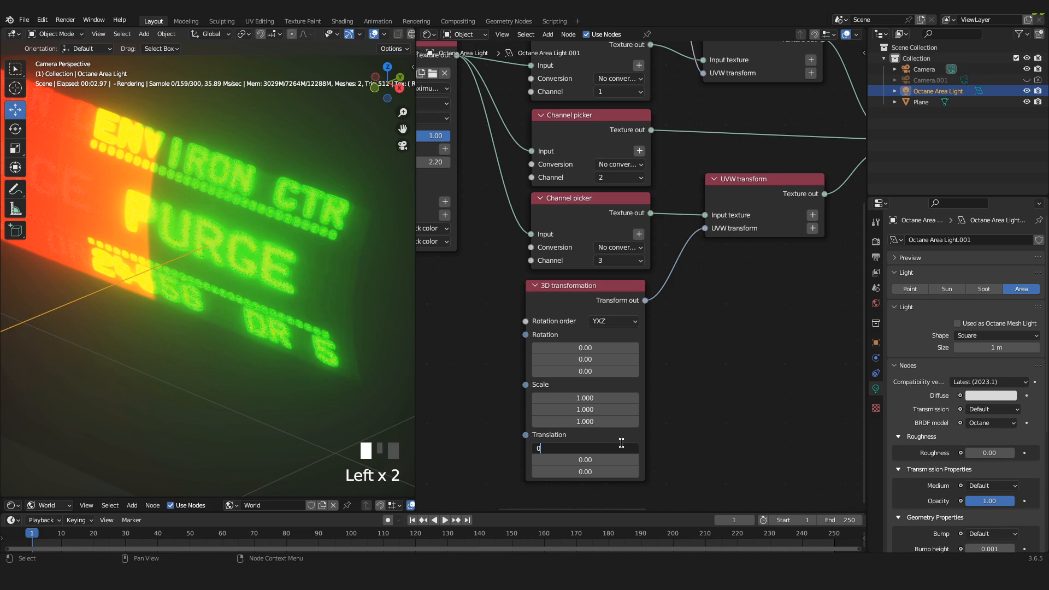
key(Return)
Reset the X Translation of the upper 3D transformation to 0.
middle_drag(667, 429, 670, 305)
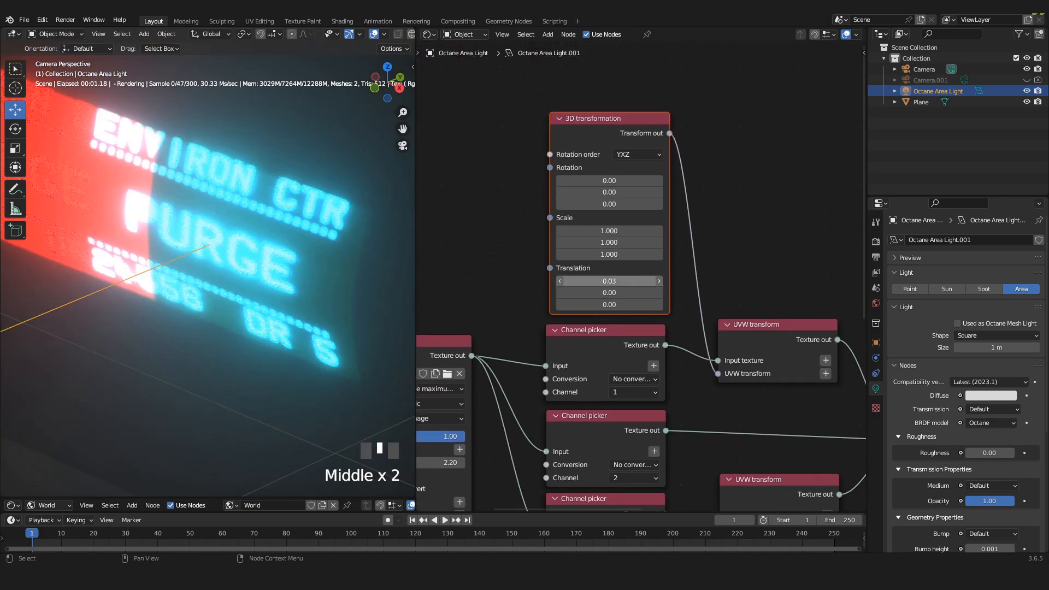
click(609, 281)
text(0)
key(Return)
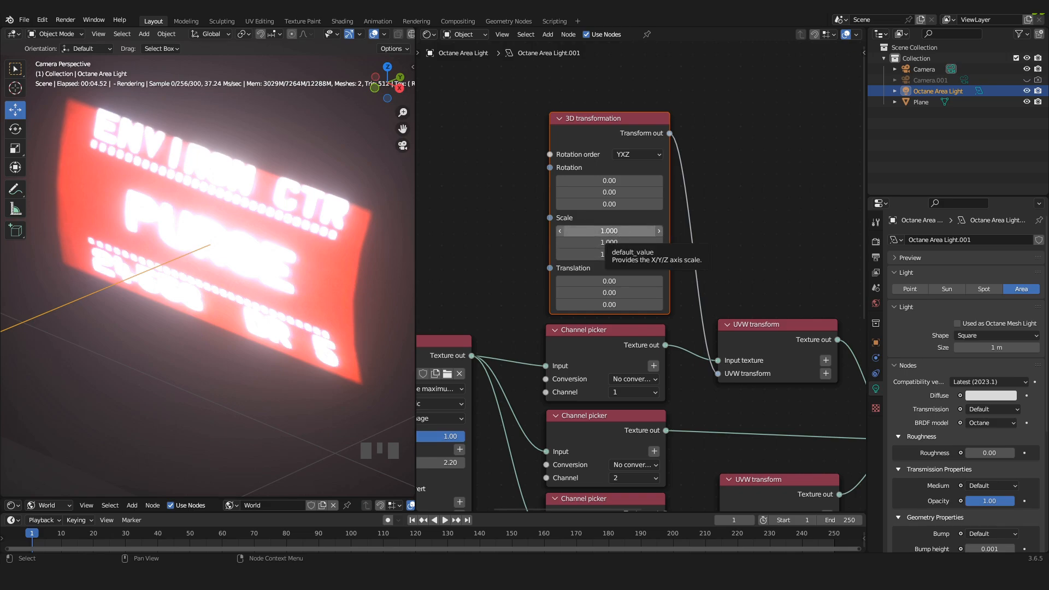
Set all three Scale values of the upper 3D transformation to 1.05.
click(622, 233)
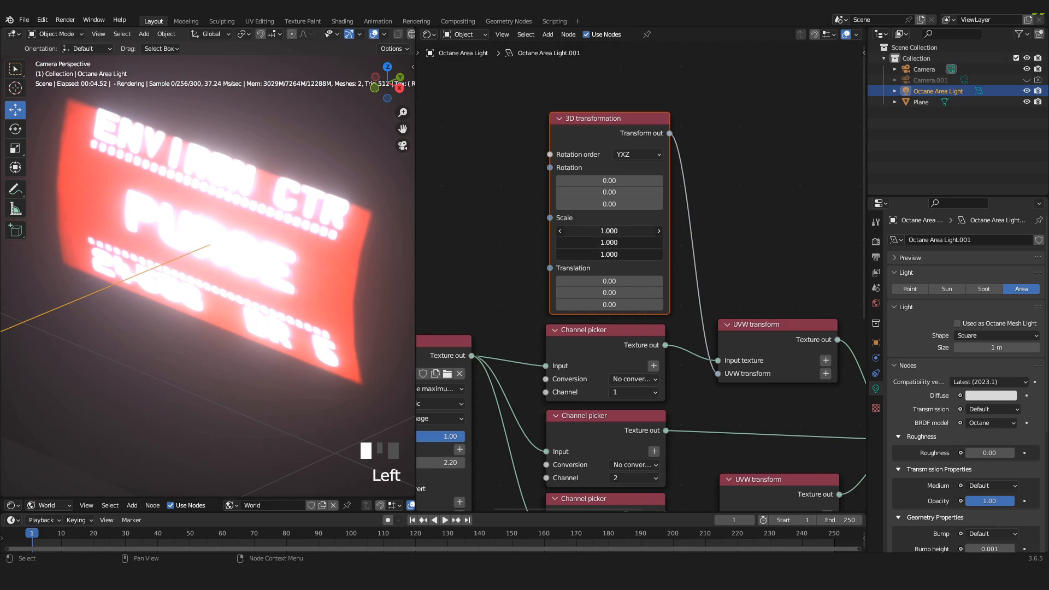
click(622, 235)
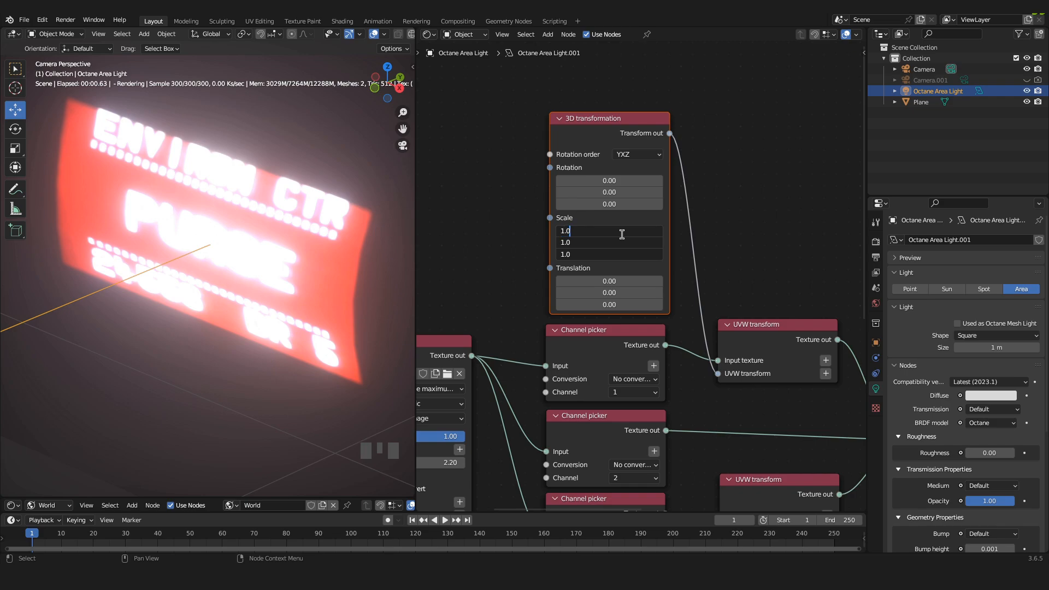
text(5)
key(Return)
Raise all three Scale values of the upper 3D transformation to 1.5.
click(622, 234)
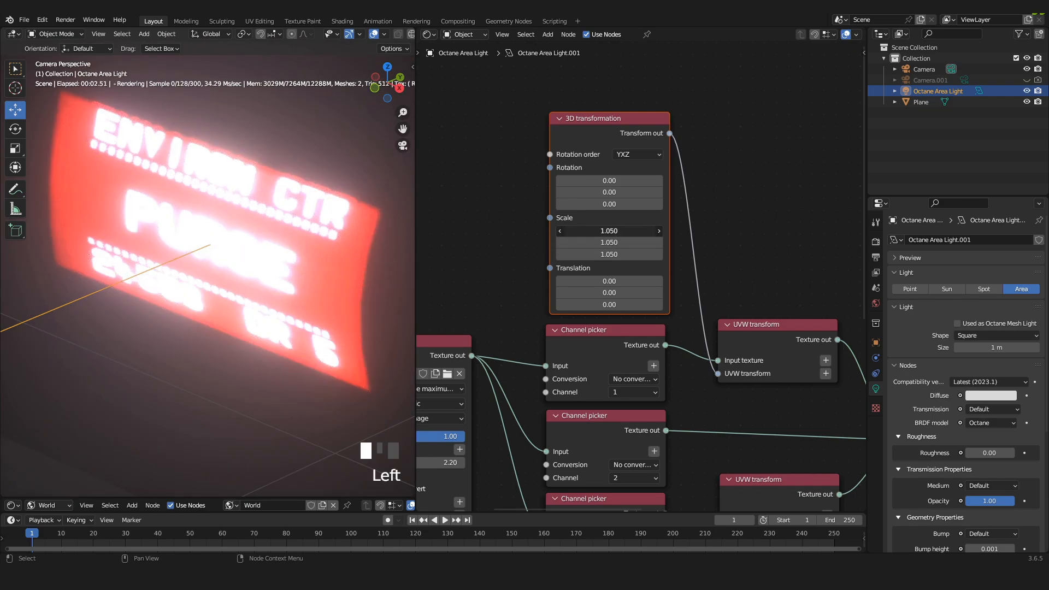
drag(621, 234, 621, 254)
click(621, 234)
key(BackSpace)
key(BackSpace)
text(5)
key(Return)
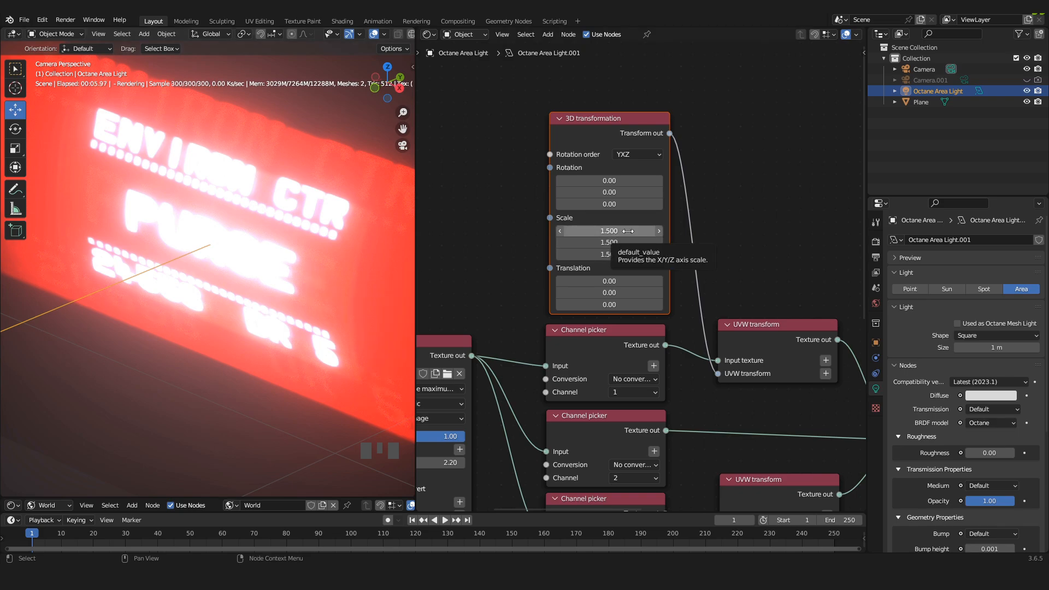
Lower all three Scale values of the upper 3D transformation to 1.2.
click(628, 231)
click(628, 231)
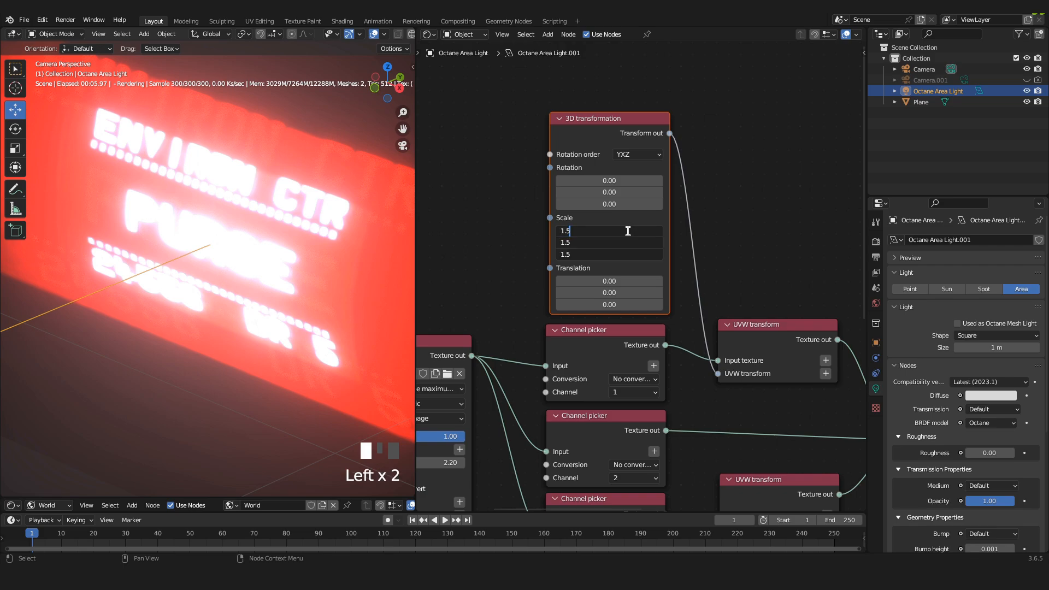
key(BackSpace)
text(2)
key(Return)
Set all three Scale values of the lower 3D transformation to 1.1.
scroll(634, 295, down, 7)
middle_drag(636, 306, 627, 161)
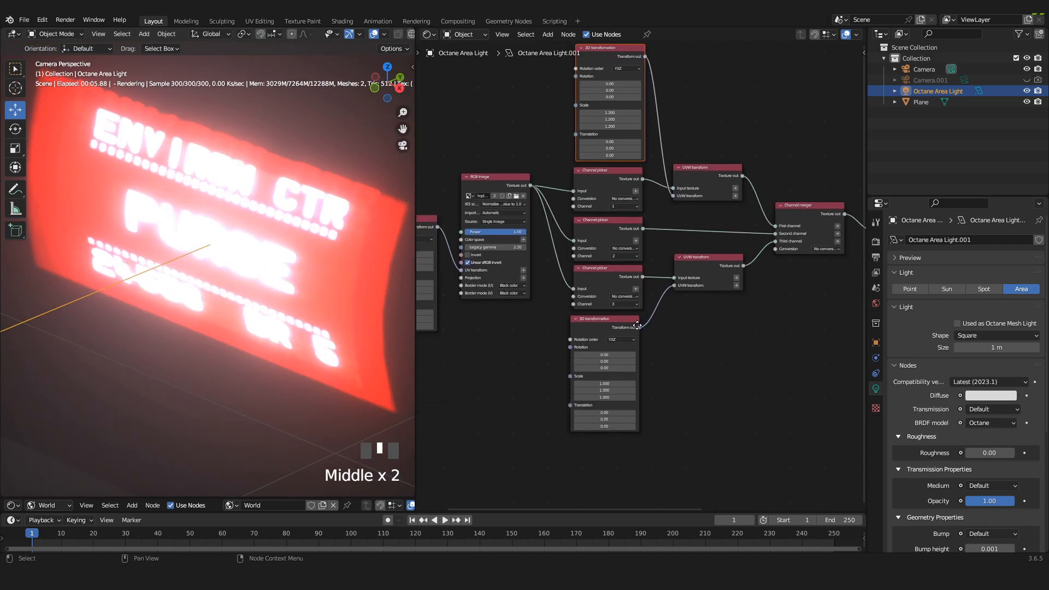
middle_drag(628, 423, 618, 365)
scroll(617, 360, up, 2)
scroll(617, 358, up, 5)
click(590, 342)
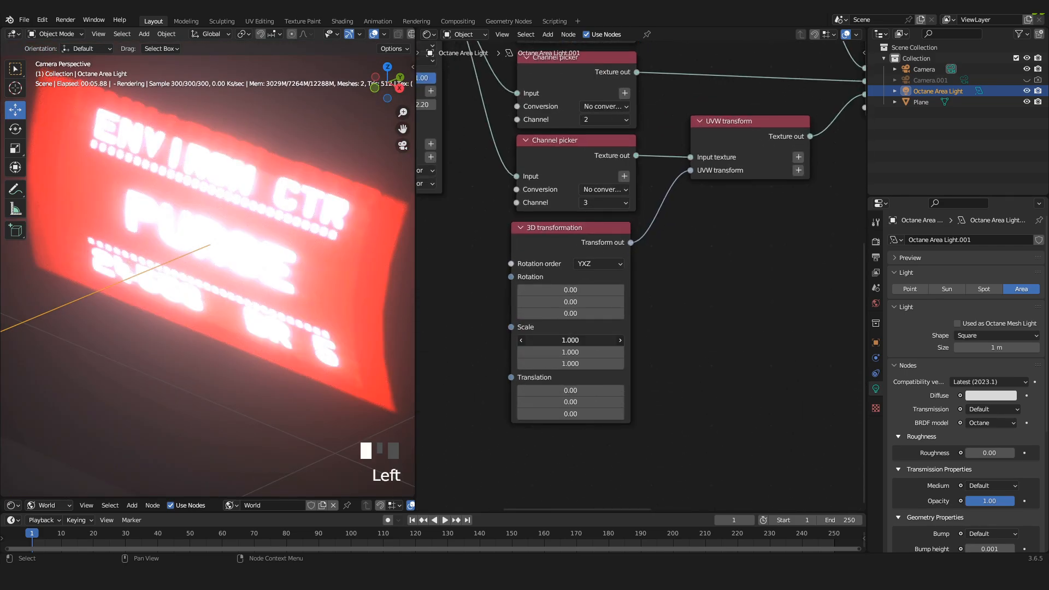
text(1)
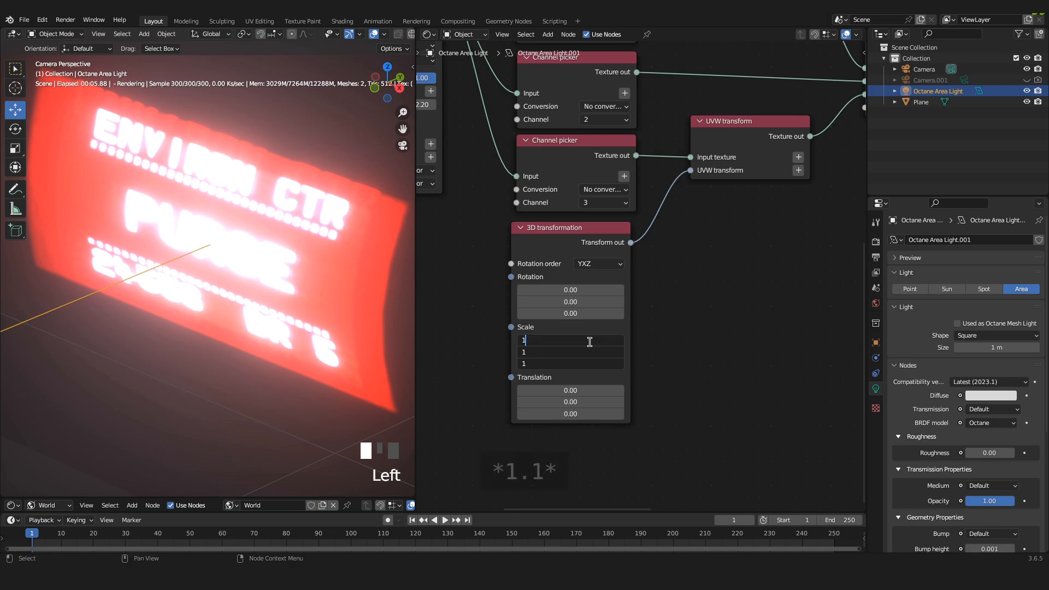
text(.1)
key(Return)
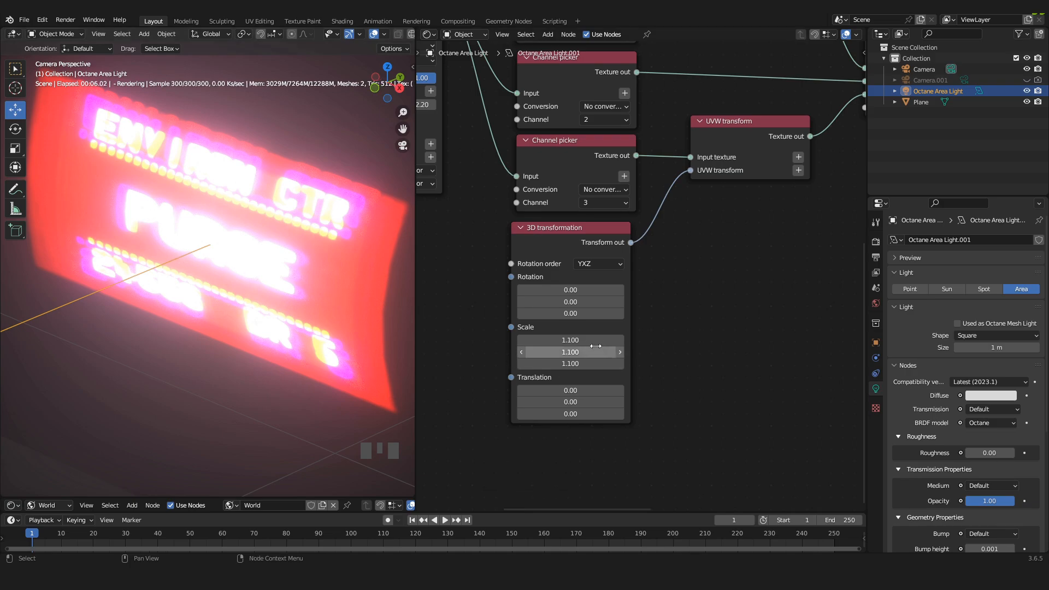
Reset all Scale values of both the lower and the upper 3D transformation to 1.
drag(596, 342, 595, 364)
text(1)
key(Return)
middle_drag(602, 187, 614, 293)
scroll(614, 294, down, 1)
Set the X Translation of the lower 3D transformation to 0.07.
scroll(606, 306, up, 3)
middle_drag(605, 494, 592, 308)
click(589, 382)
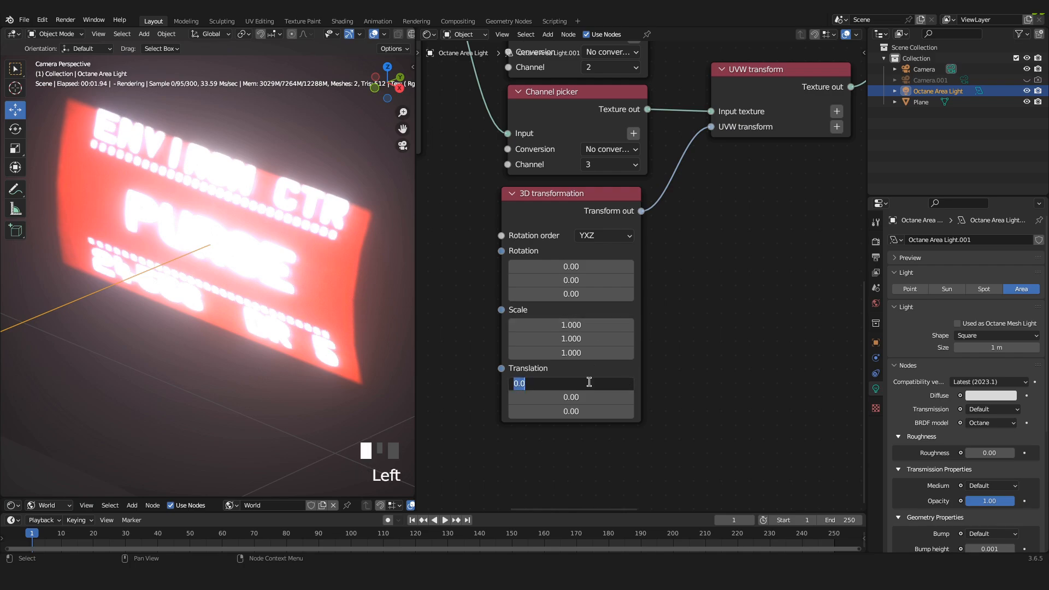
click(589, 382)
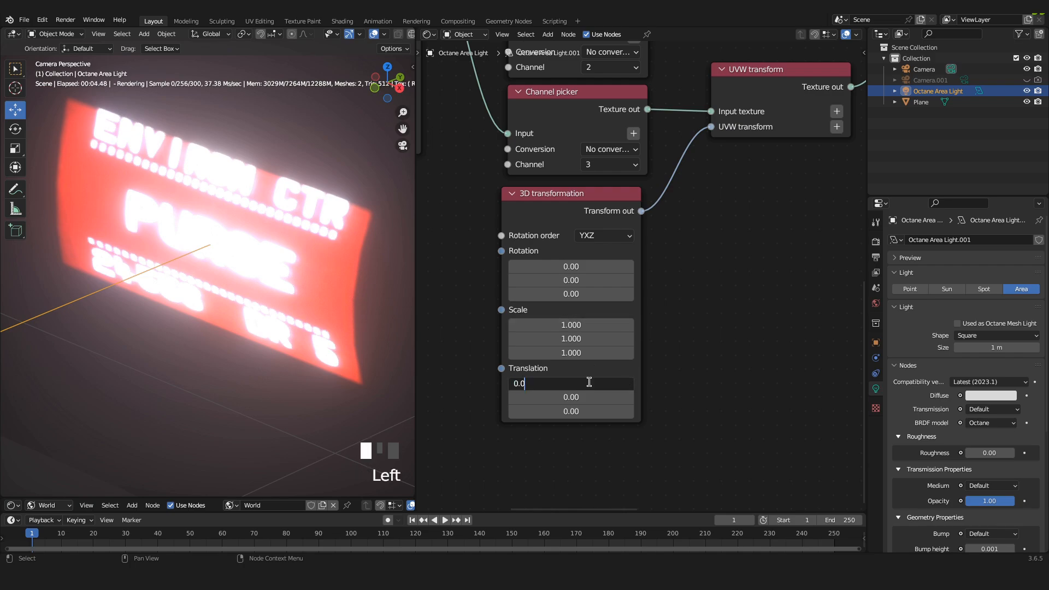
text(7)
key(Return)
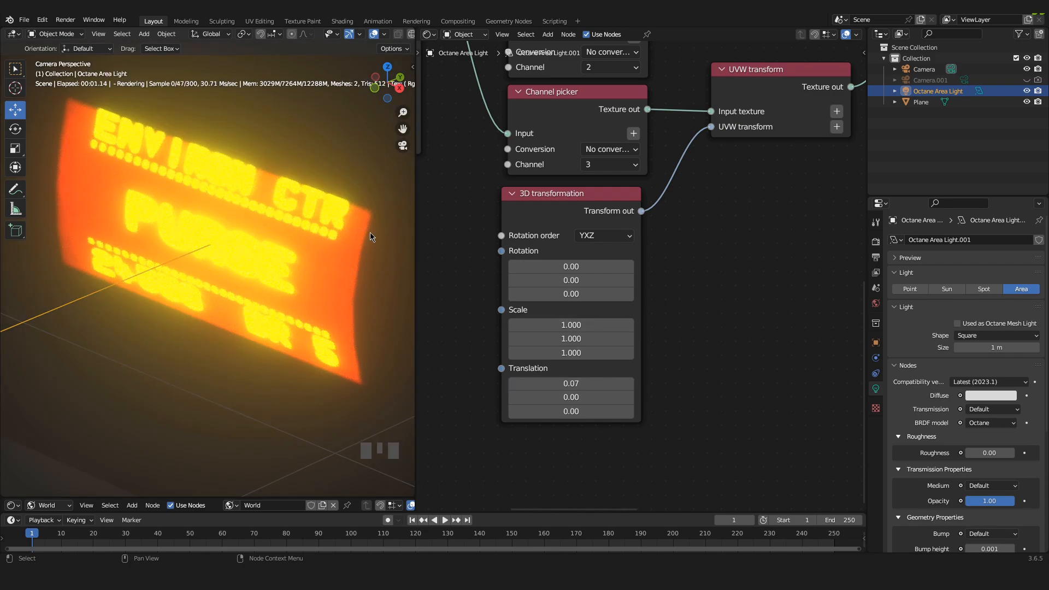
Set the X Translation of the upper 3D transformation to 0.05.
scroll(596, 377, down, 2)
middle_drag(588, 206, 563, 199)
scroll(564, 199, up, 7)
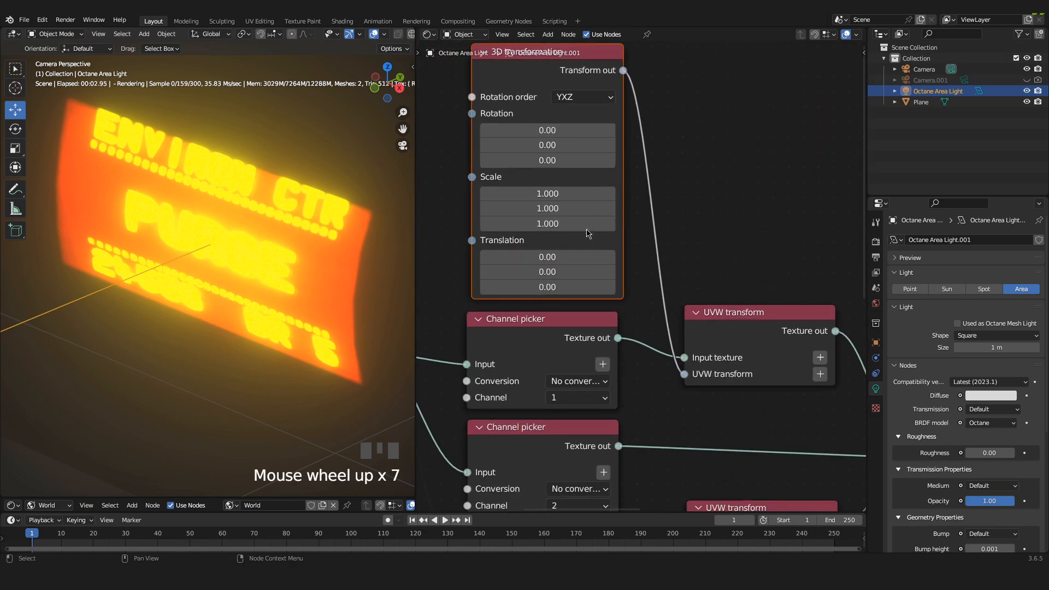
click(579, 255)
text(0.)
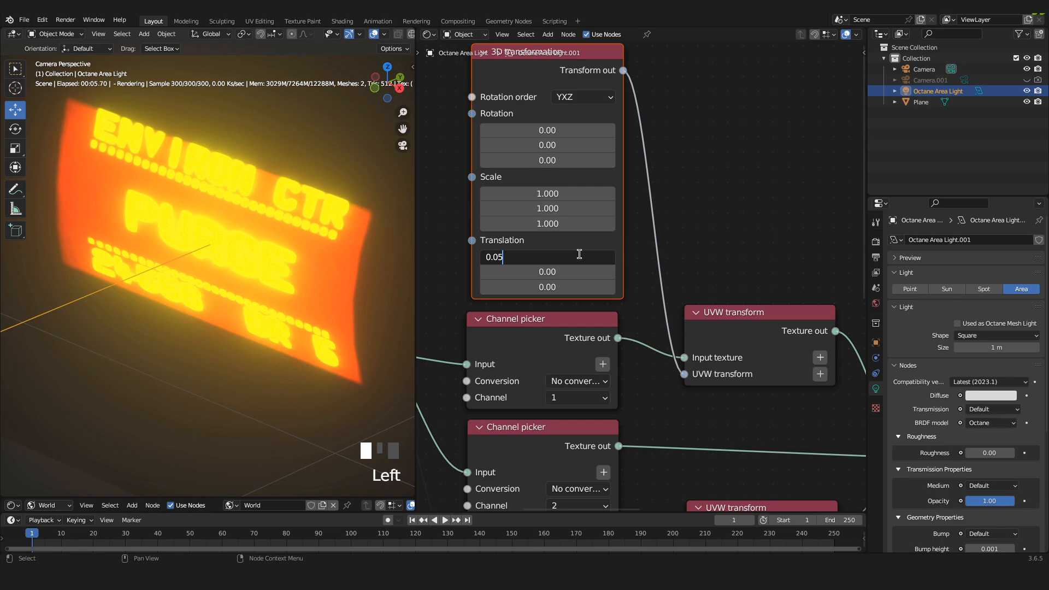
text(05)
key(Return)
scroll(193, 246, down, 7)
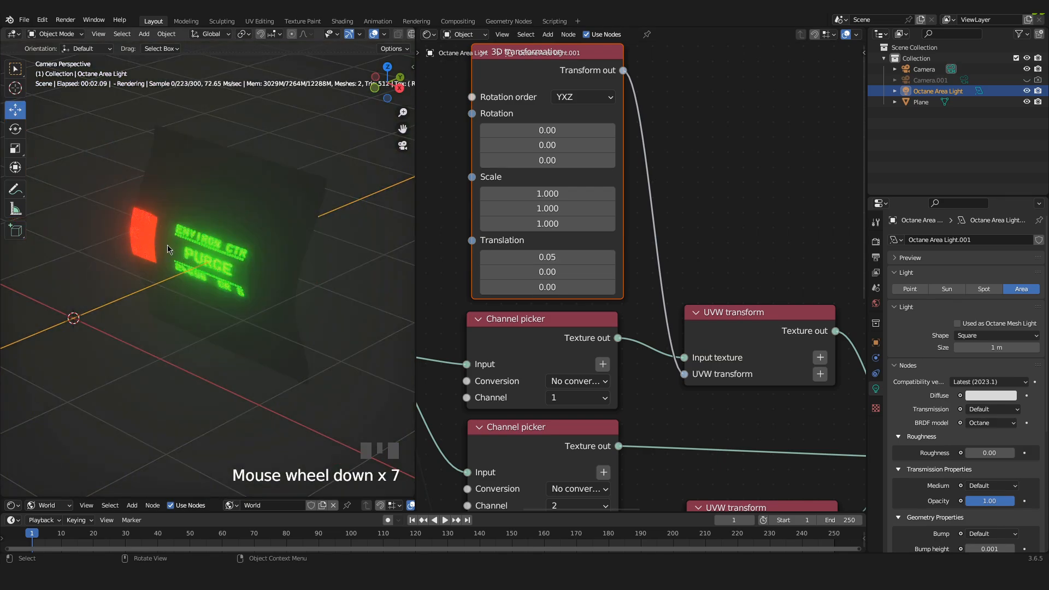
Set the X Translation of the upper 3D transformation to 0.005.
middle_drag(548, 256, 562, 235)
click(562, 235)
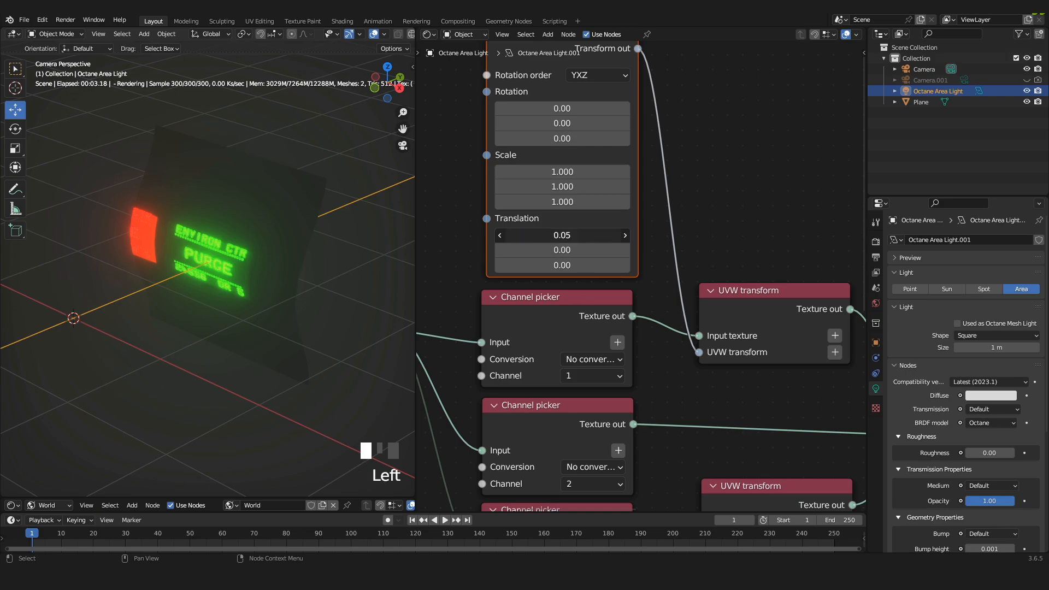
click(513, 235)
key(Delete)
key(Return)
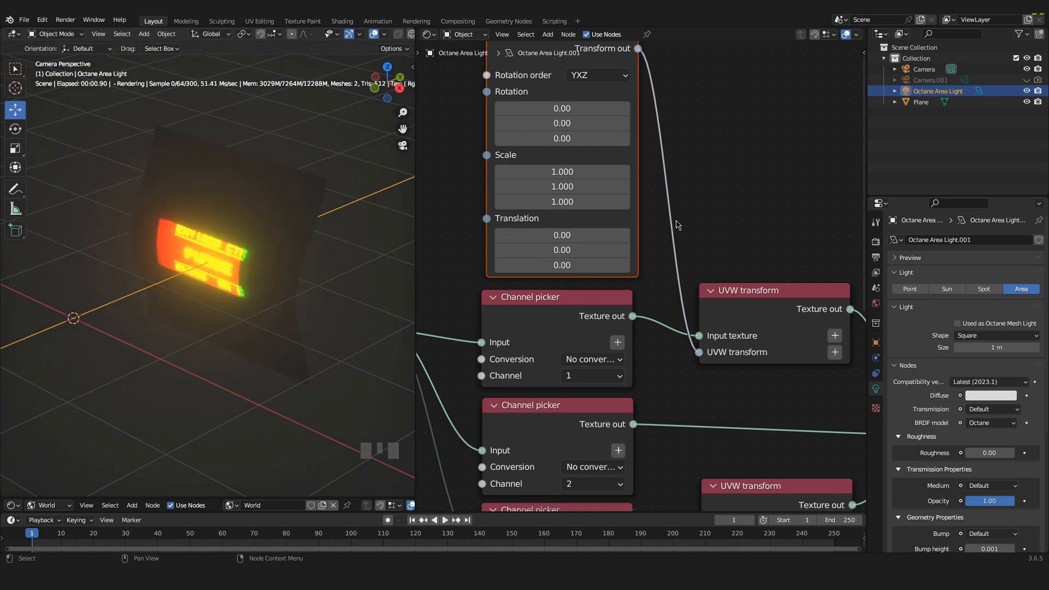
click(563, 235)
text(0.005)
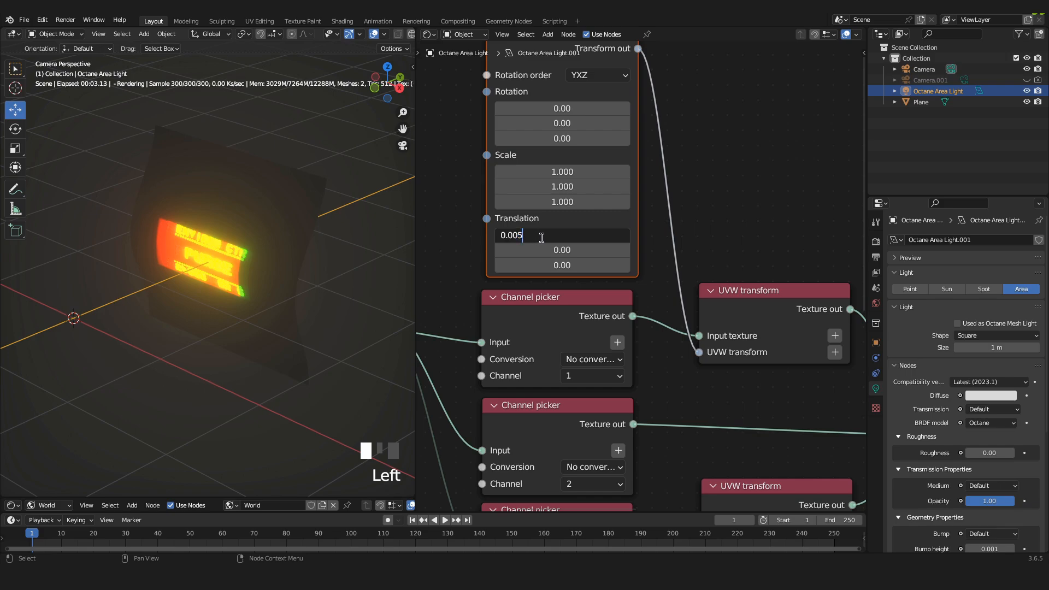
key(Return)
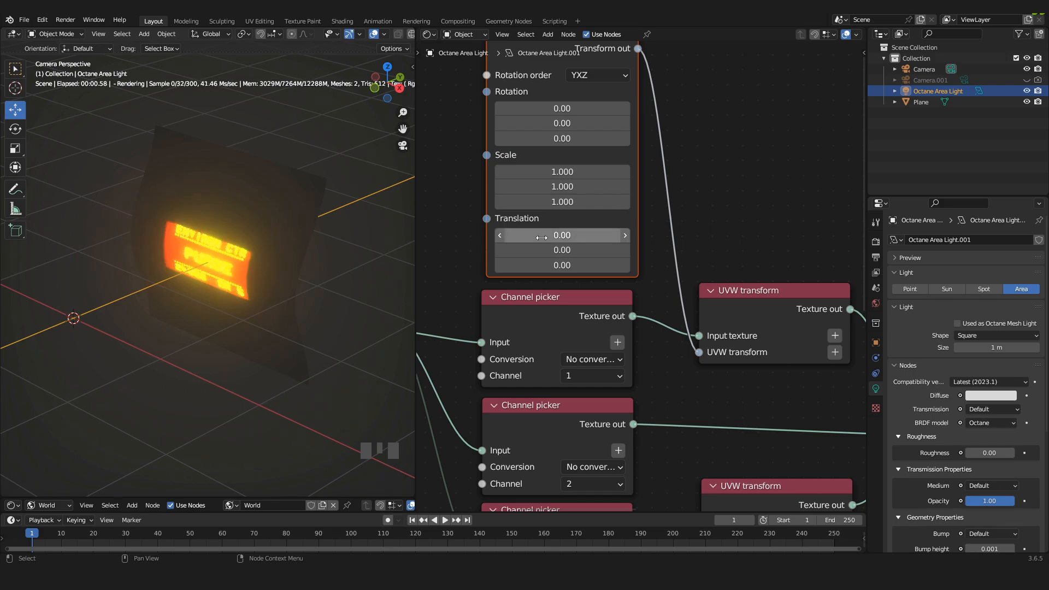
Set the X Translation of the lower 3D transformation to 0.001.
middle_drag(641, 365, 650, 186)
middle_drag(650, 338, 653, 181)
middle_drag(653, 284, 656, 137)
click(593, 347)
click(594, 346)
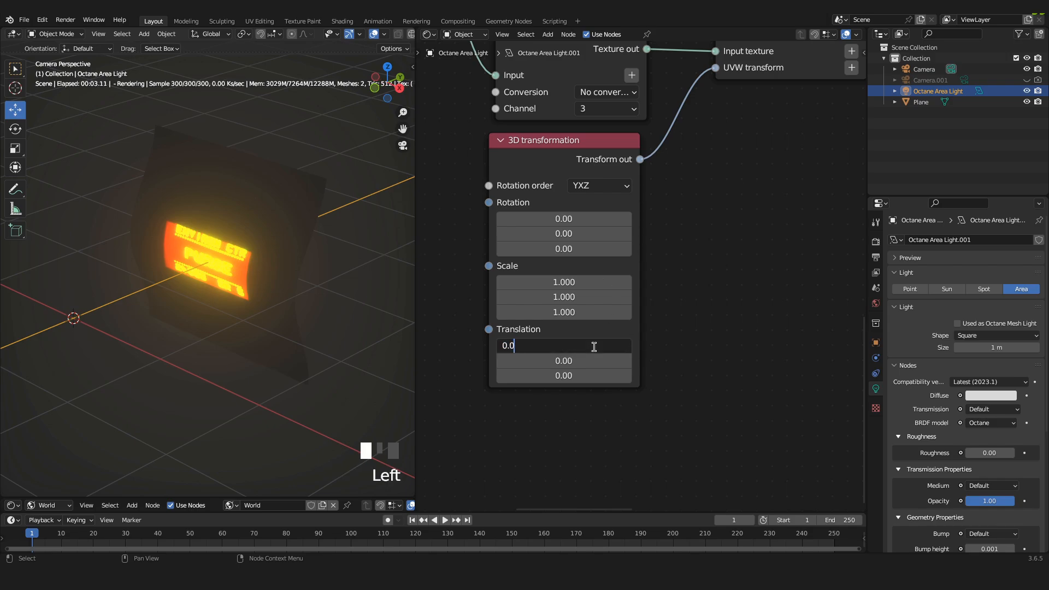
key(Return)
scroll(202, 270, up, 5)
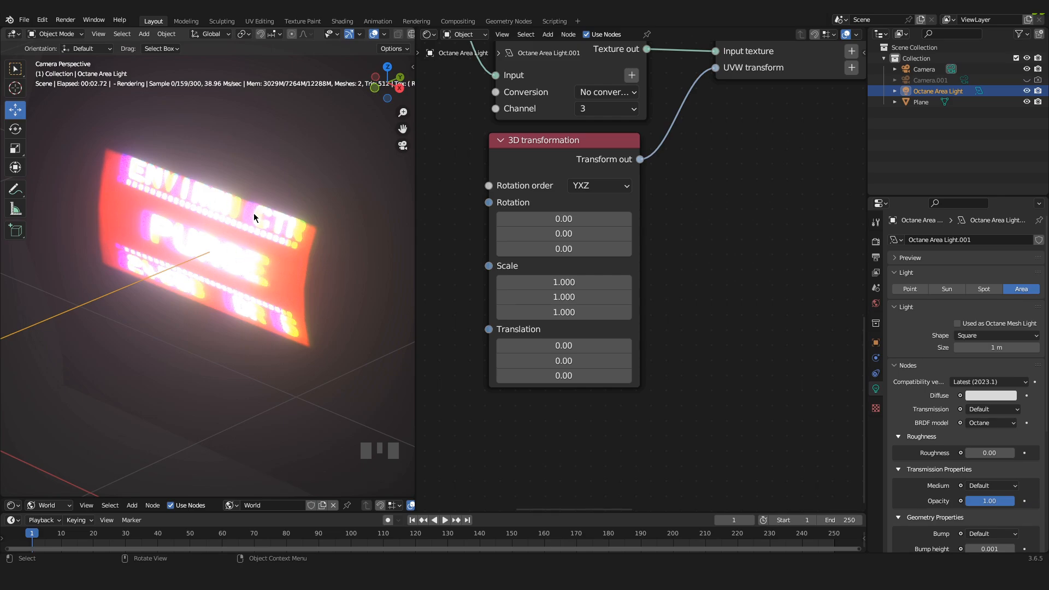
scroll(647, 267, down, 7)
middle_drag(647, 267, 606, 404)
scroll(609, 193, up, 1)
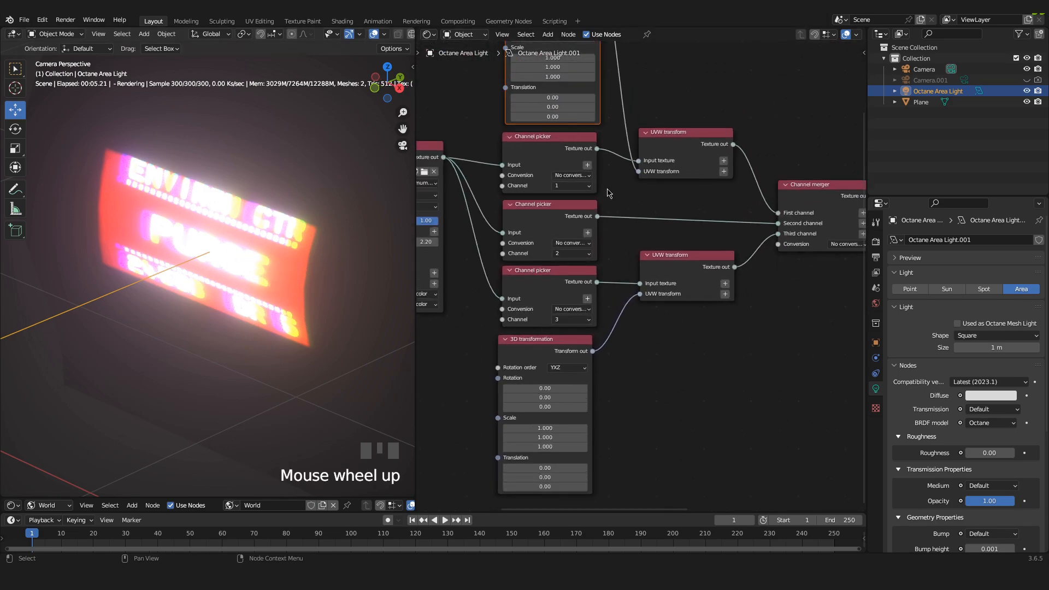
scroll(609, 194, down, 6)
middle_drag(609, 193, 580, 203)
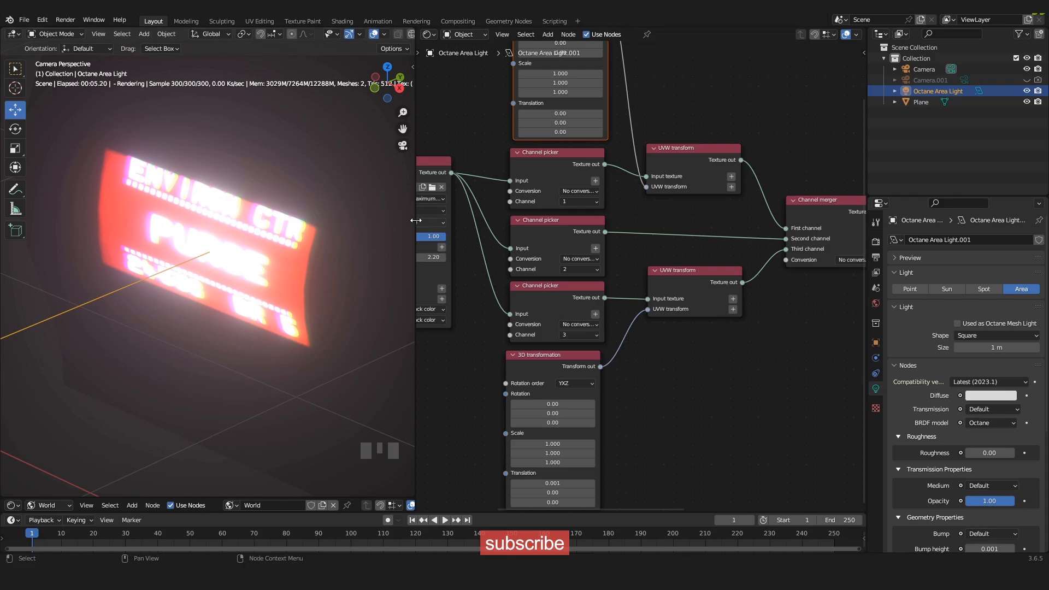
Widen the 3D viewport over the node editor and frame the area light with its projection on the plane.
drag(416, 223, 860, 239)
scroll(553, 220, down, 7)
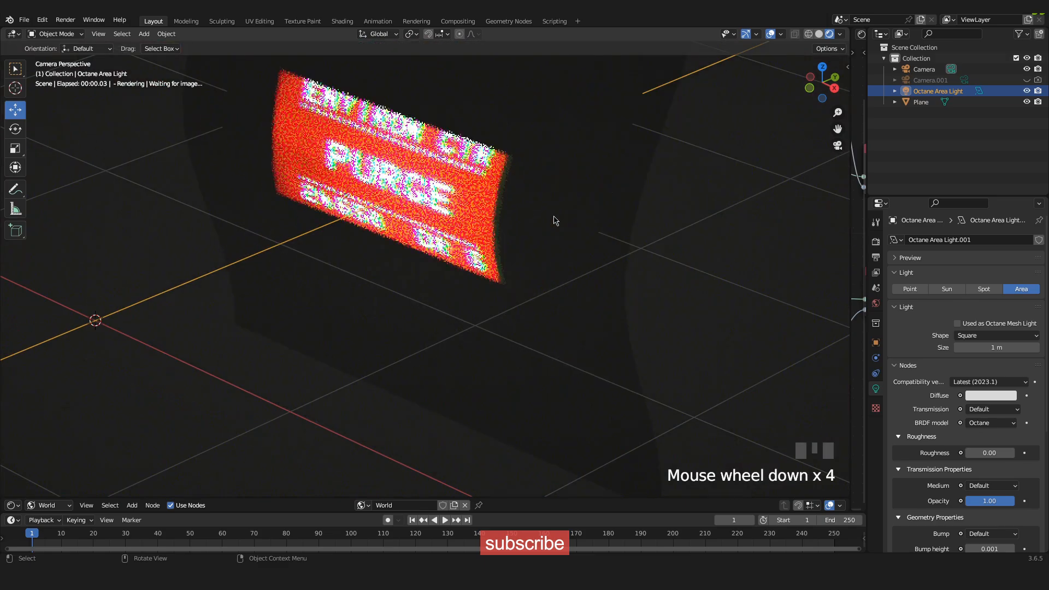
scroll(554, 220, down, 3)
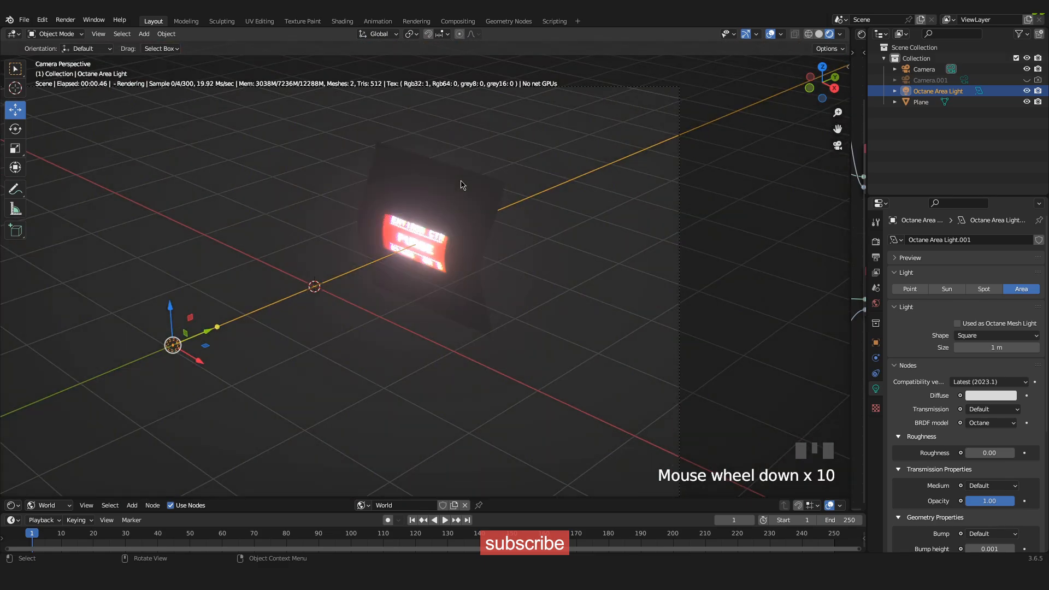
shift+middle_drag(479, 192, 552, 183)
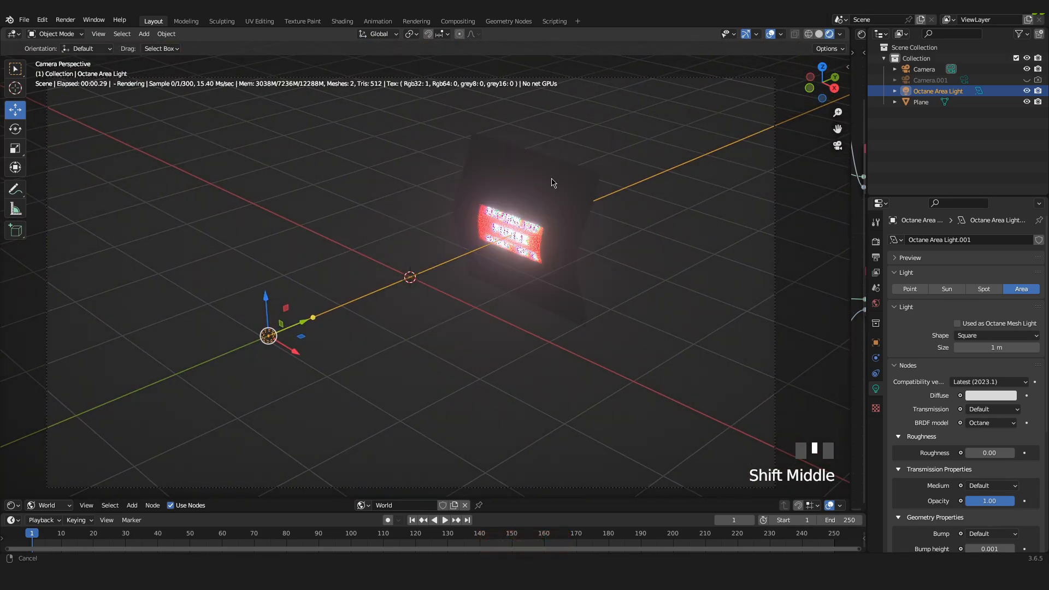
scroll(551, 183, up, 1)
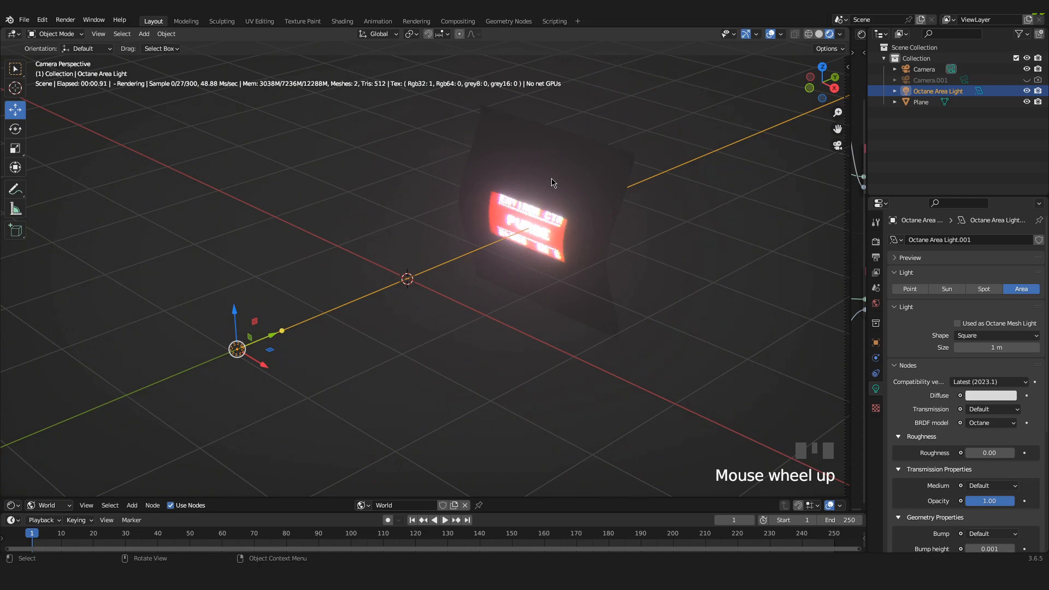
Show the Octane camera imager and post-processing settings in the 3D viewport.
key(n)
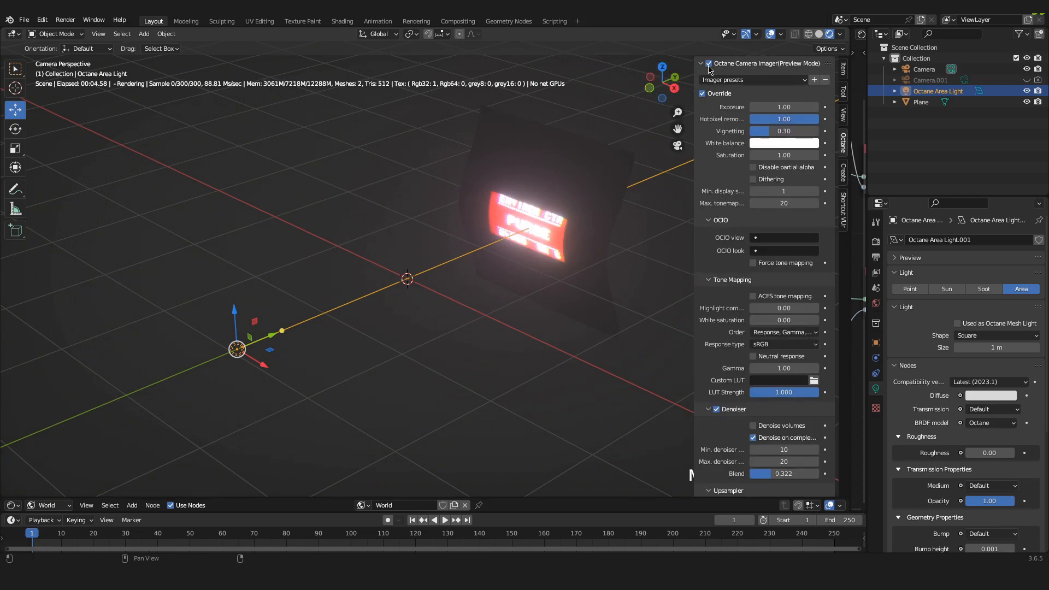
scroll(719, 139, down, 8)
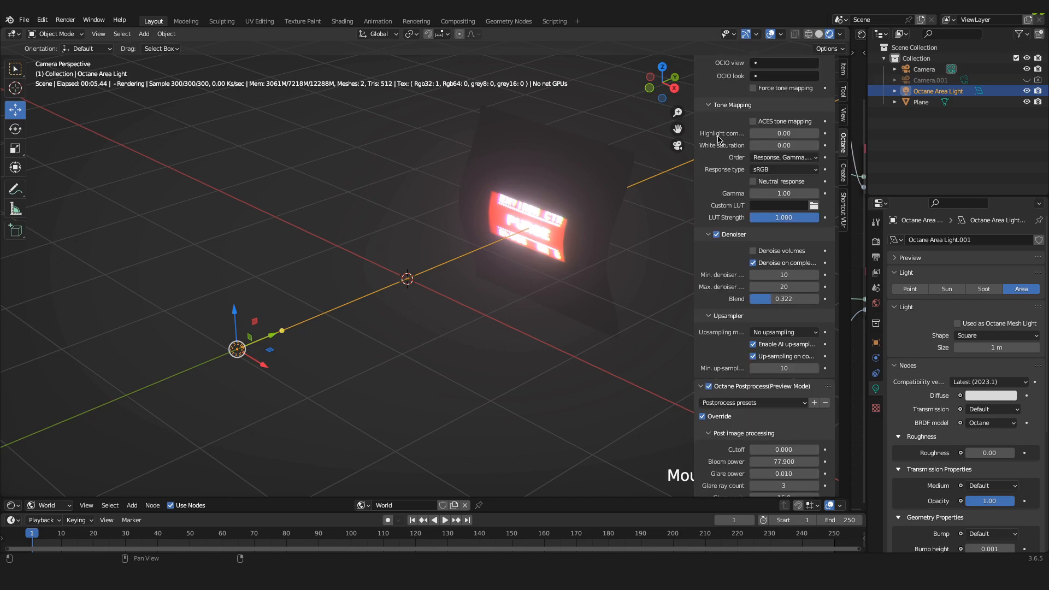
scroll(719, 139, down, 2)
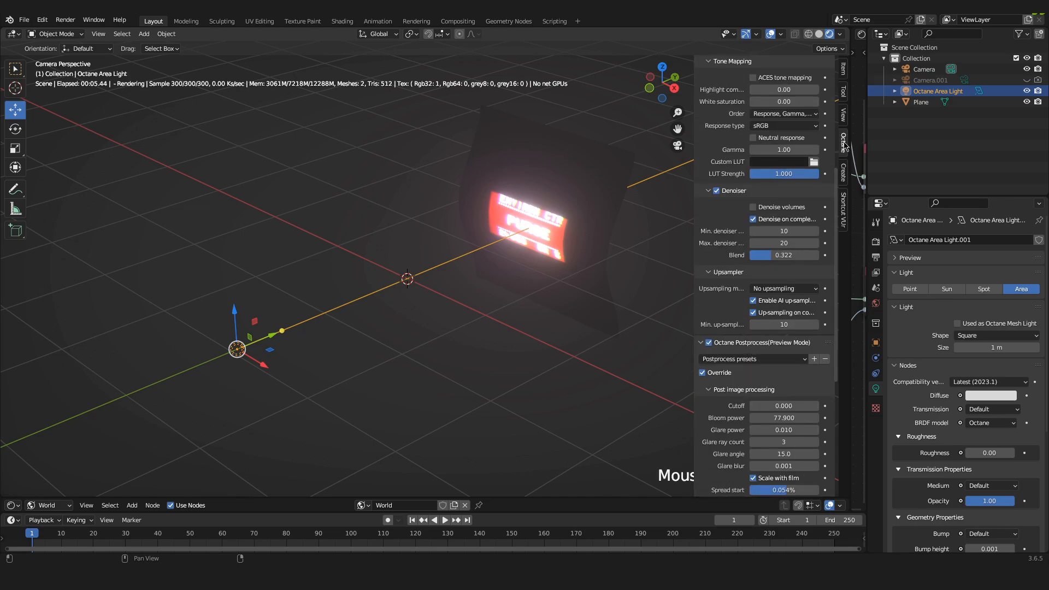
scroll(757, 170, up, 10)
scroll(758, 170, down, 17)
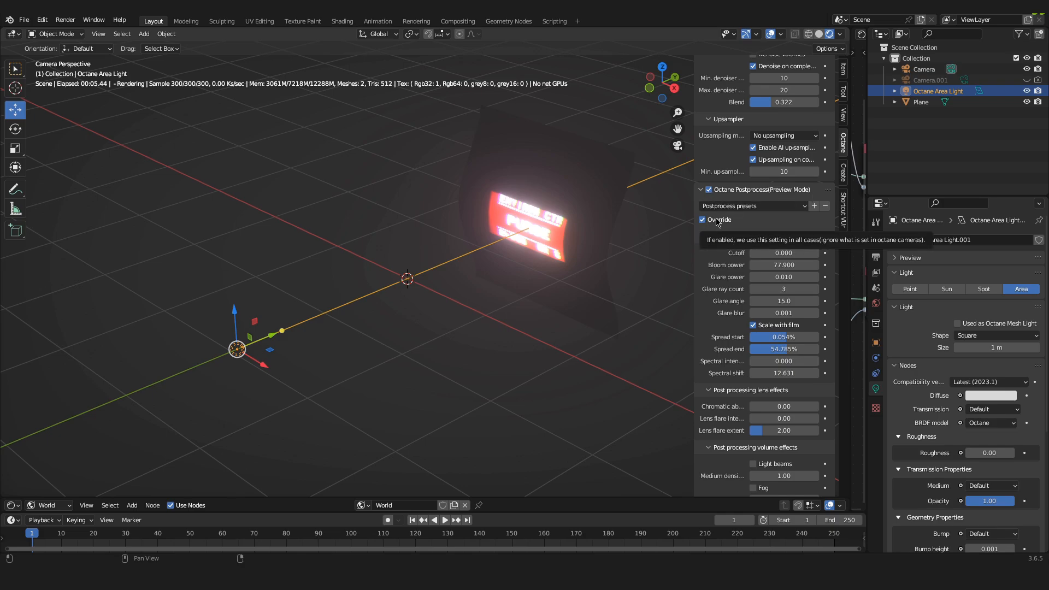
Reset the Octane post-processing Bloom power to its default value and try a value of 50.
click(791, 267)
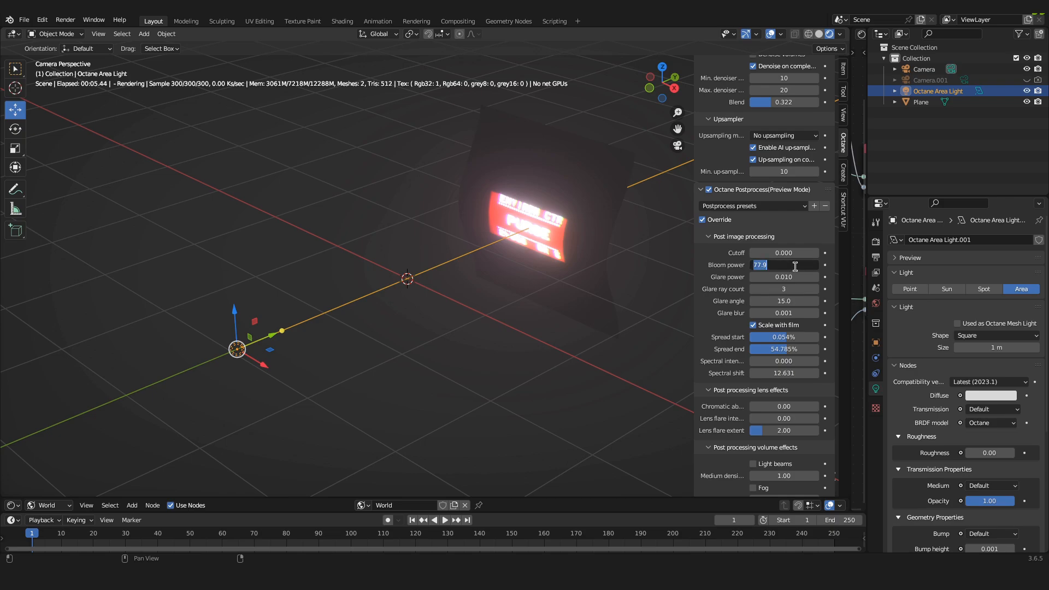
click(795, 266)
right_click(739, 266)
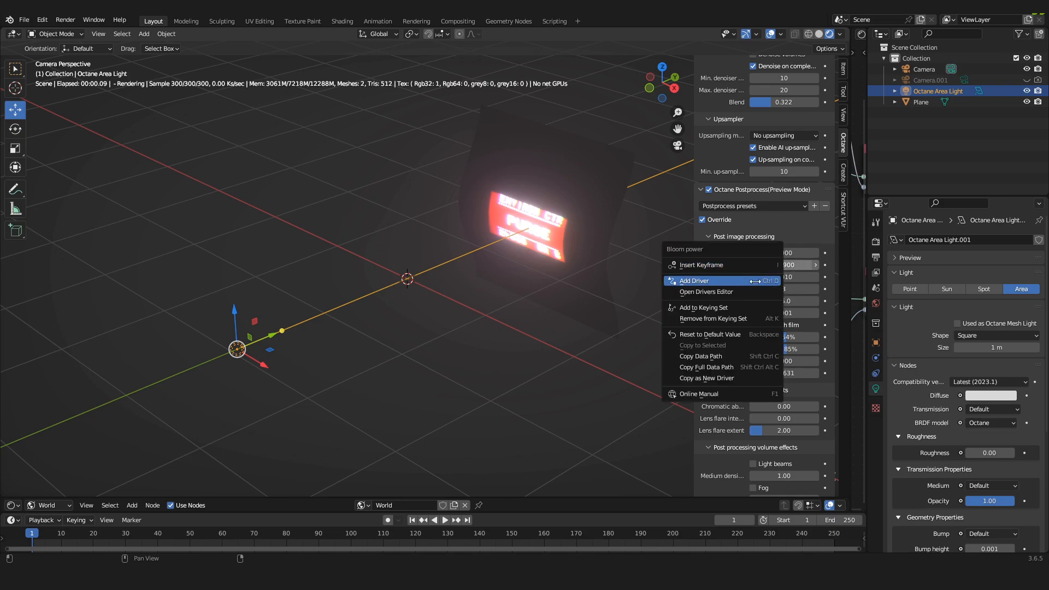
click(725, 336)
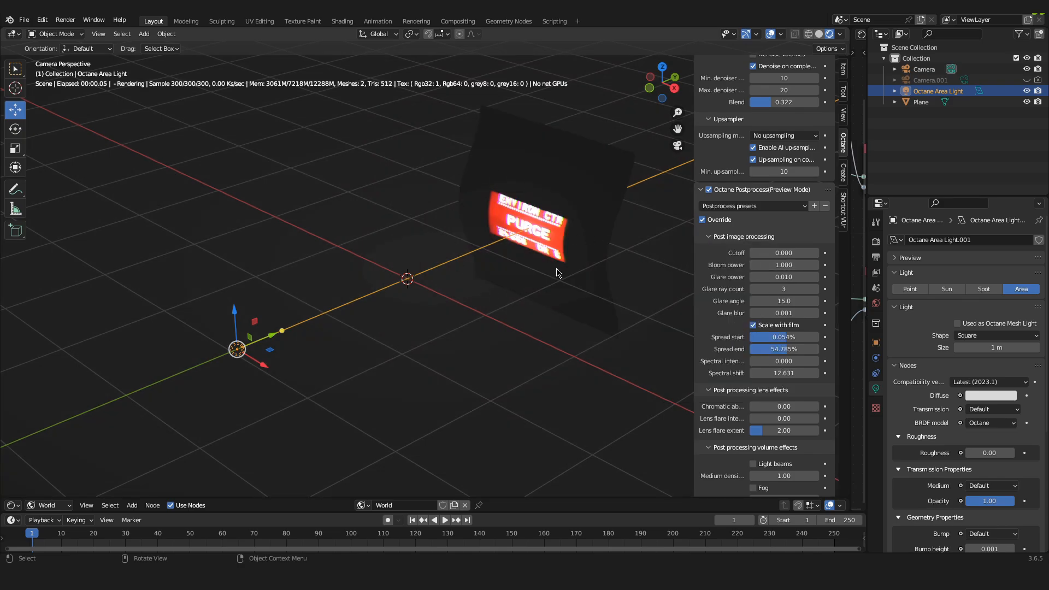
click(795, 263)
text(50)
key(Return)
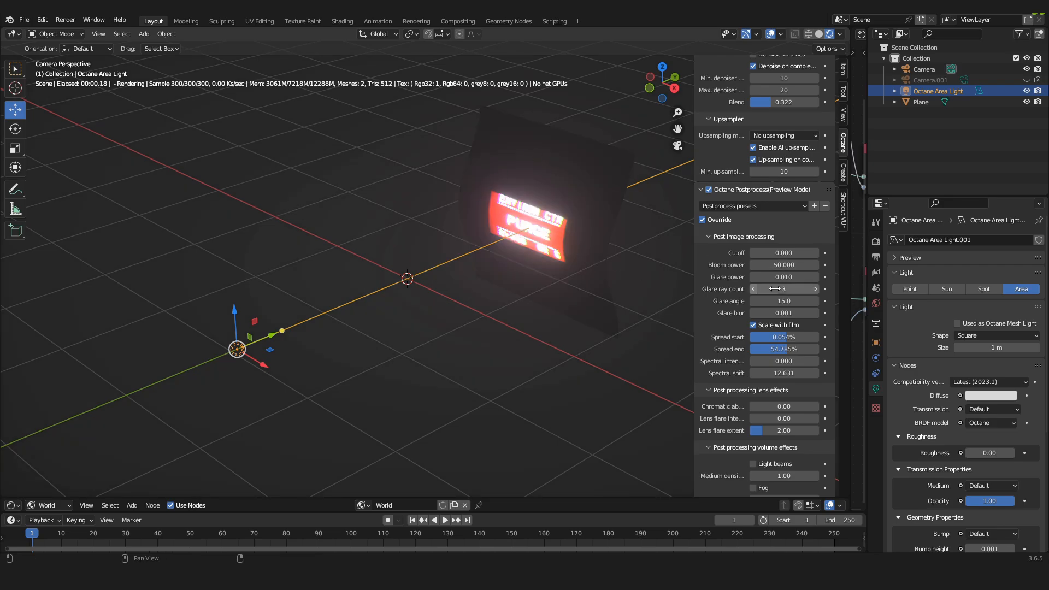
Set the Octane post-processing Bloom power to 77.
click(793, 264)
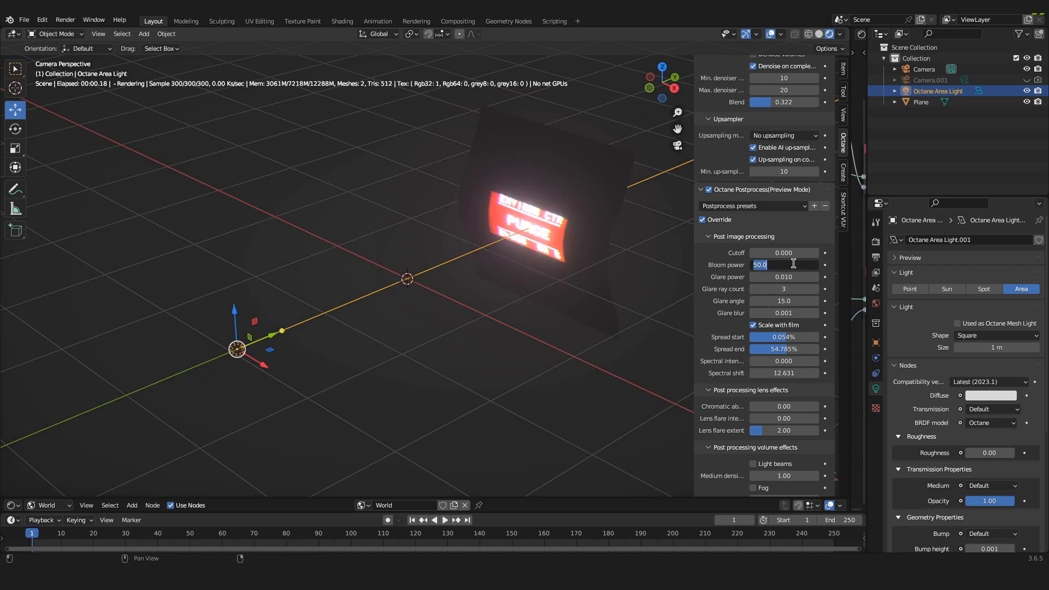
text(77)
key(Return)
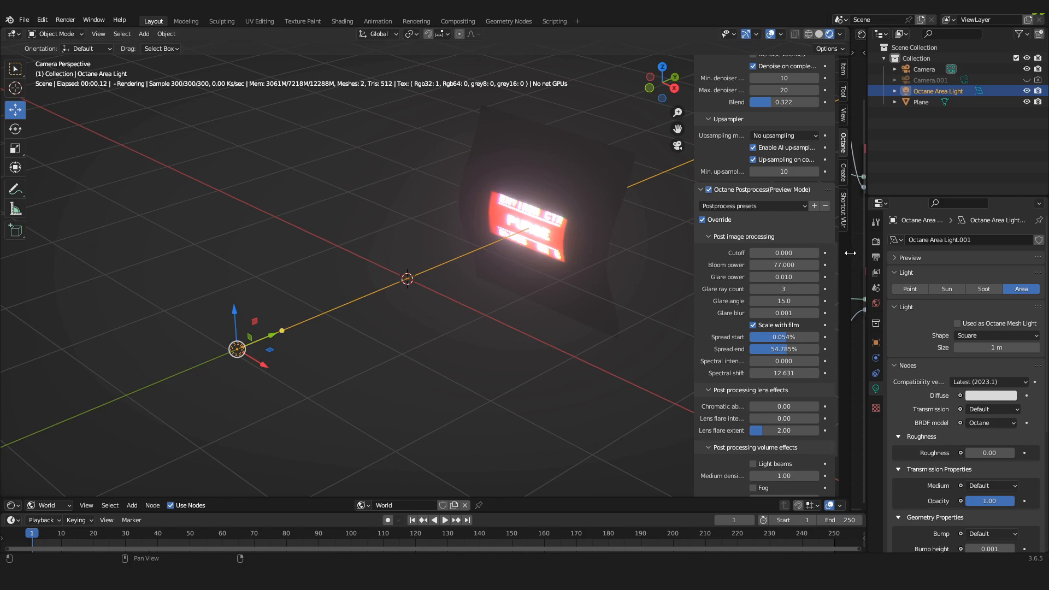
Widen the node editor and set both the U and V border modes of the RGB image node to Wrap around.
drag(849, 253, 448, 253)
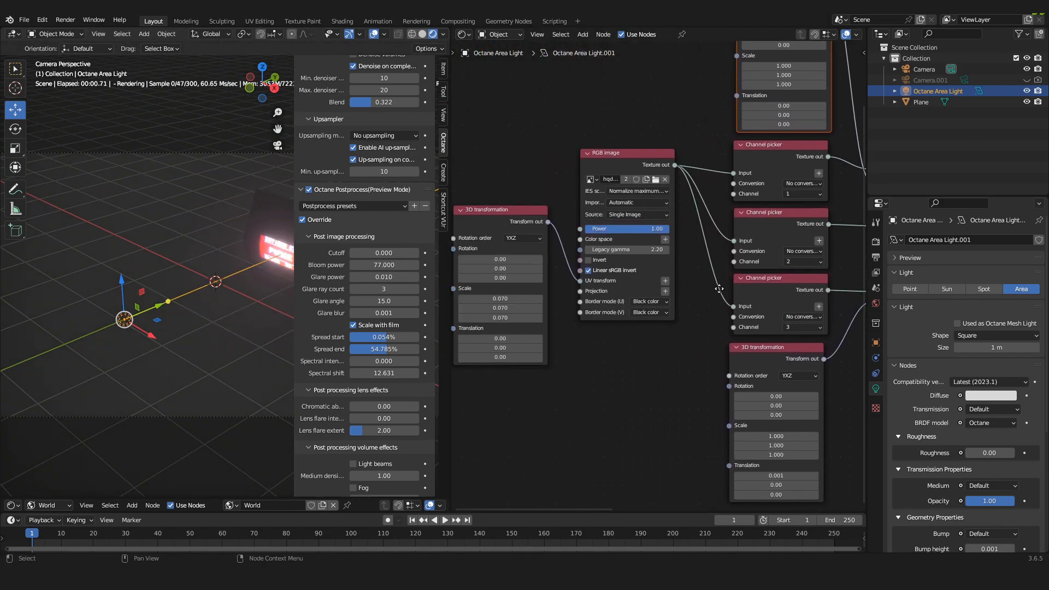
click(649, 302)
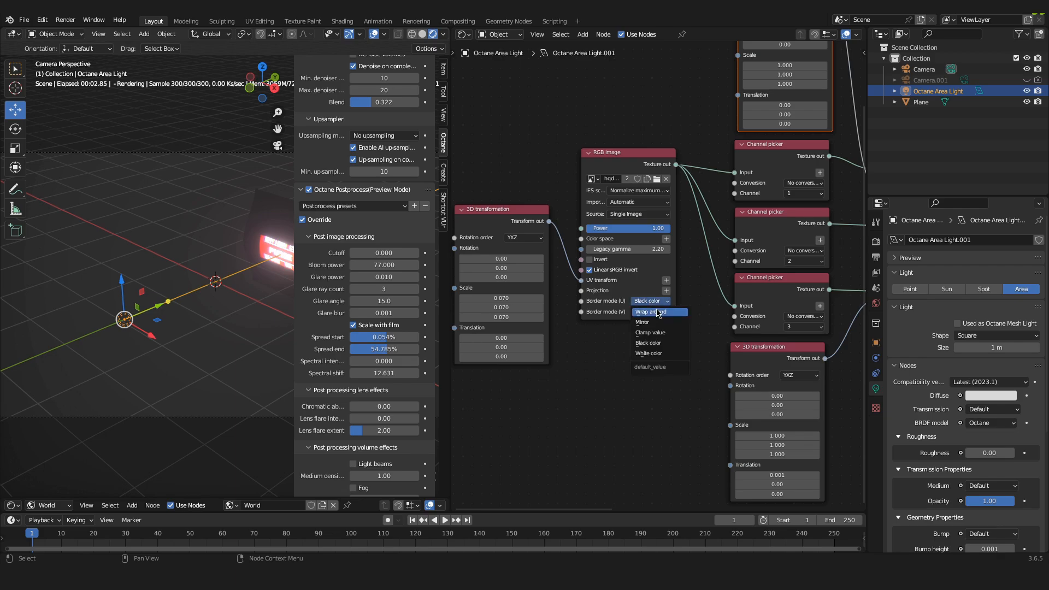
click(658, 312)
click(655, 312)
click(658, 322)
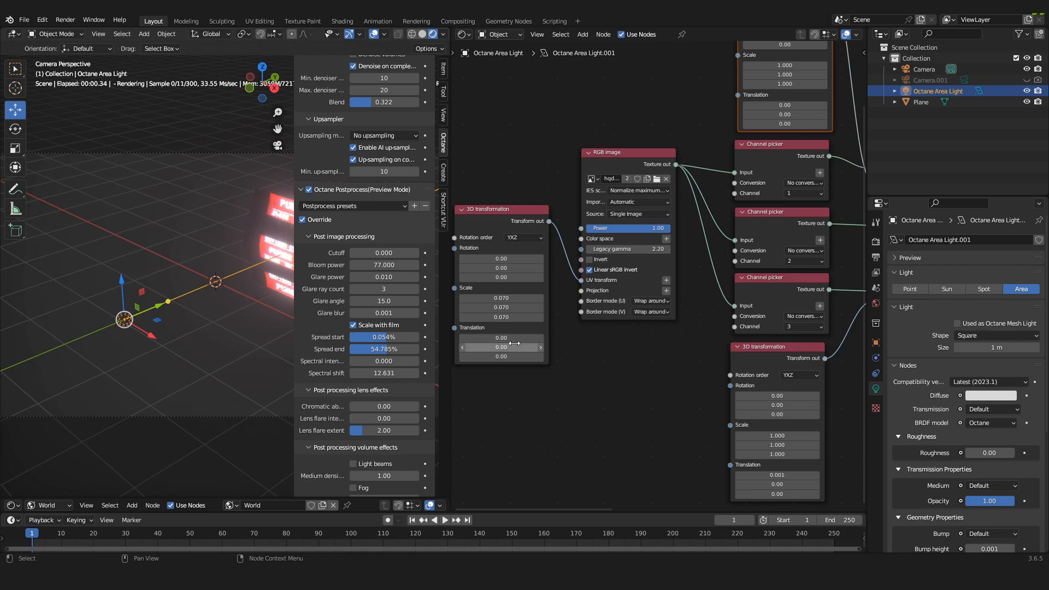
Hide the viewport sidebar and return the RGB image's U and V border modes to Black color.
key(n)
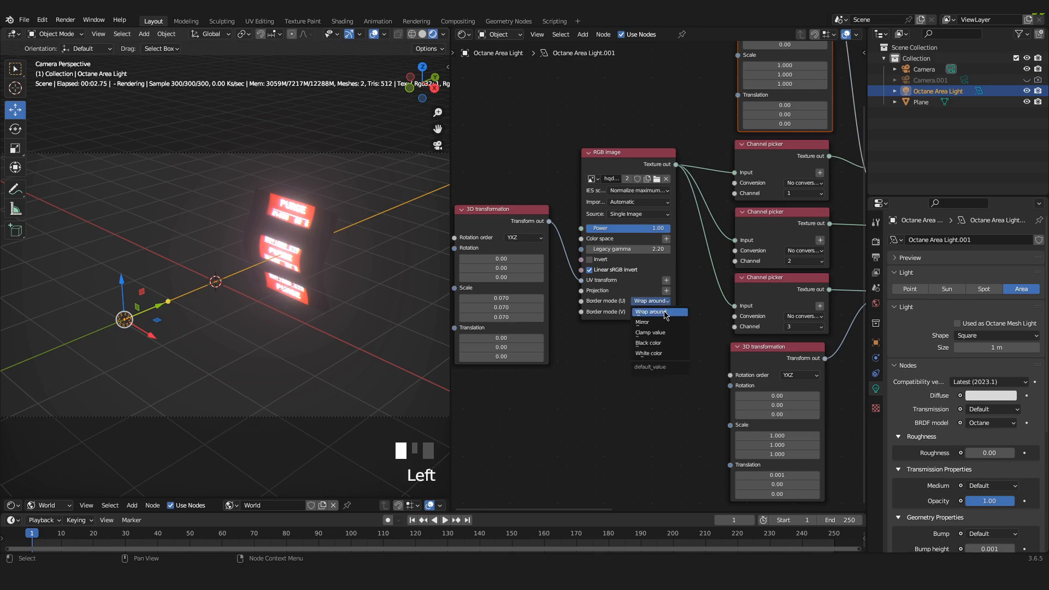
click(664, 340)
click(651, 311)
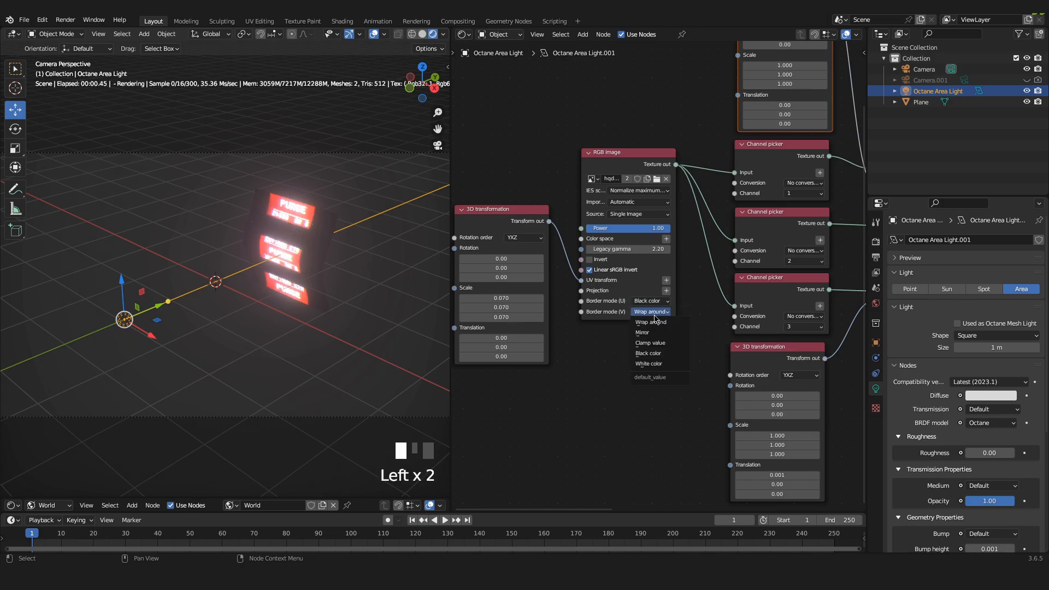
click(659, 353)
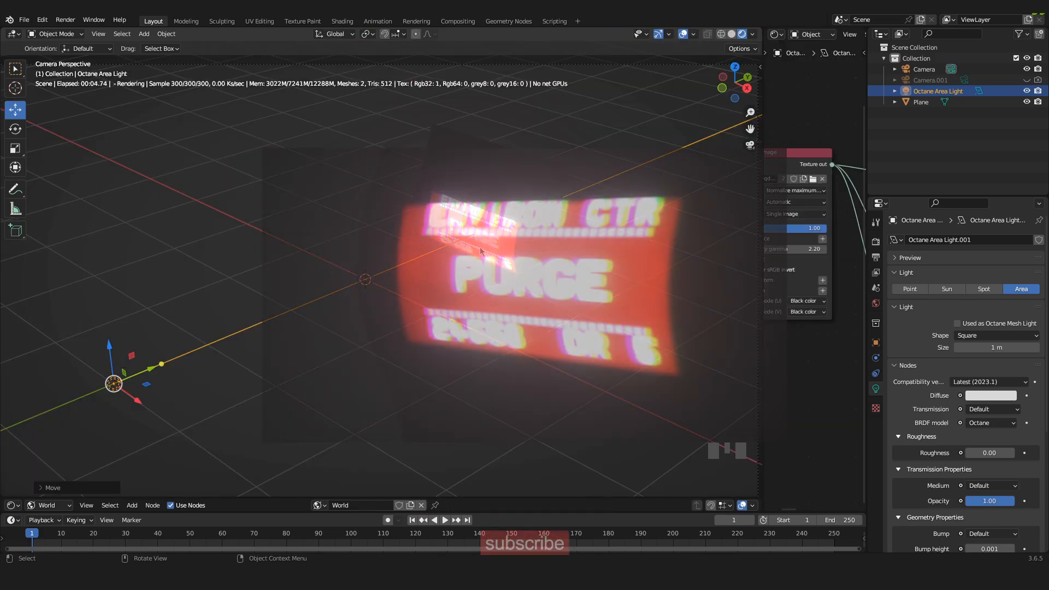
Shrink the 3D viewport to give the node editor most of the workspace.
scroll(479, 247, down, 7)
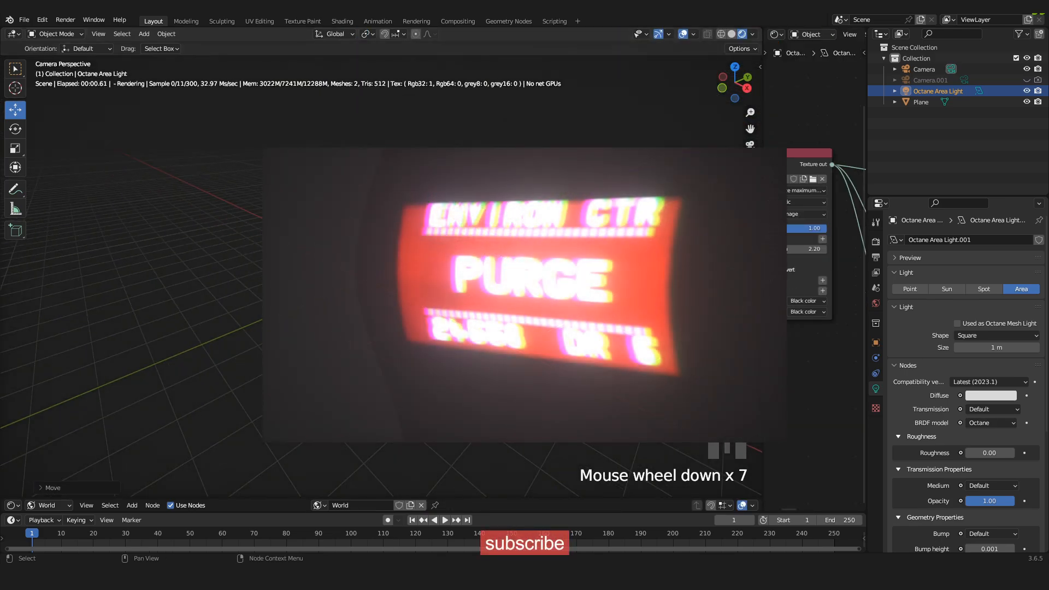
drag(764, 289, 344, 289)
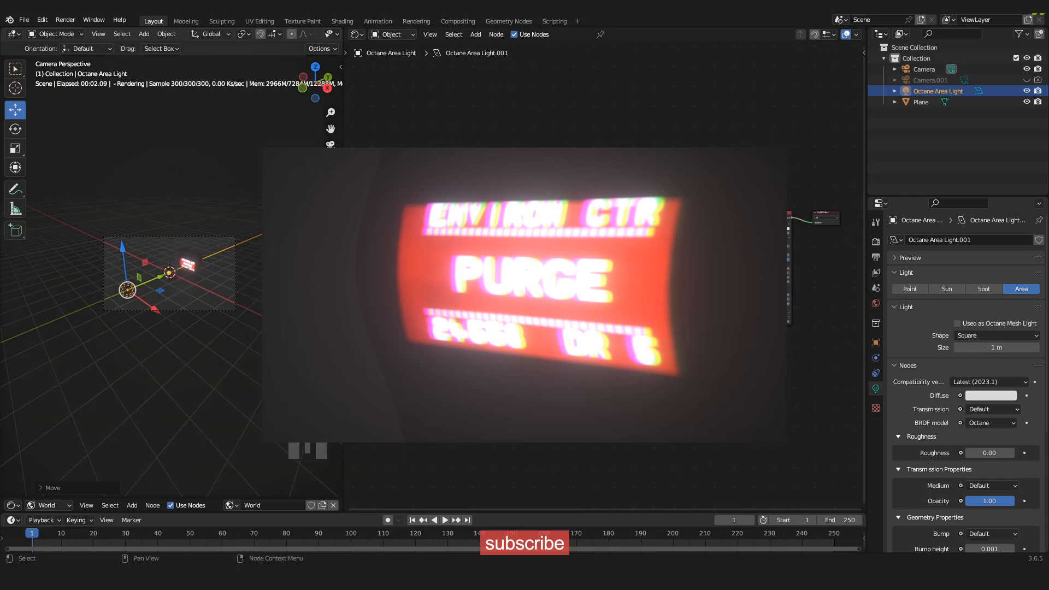